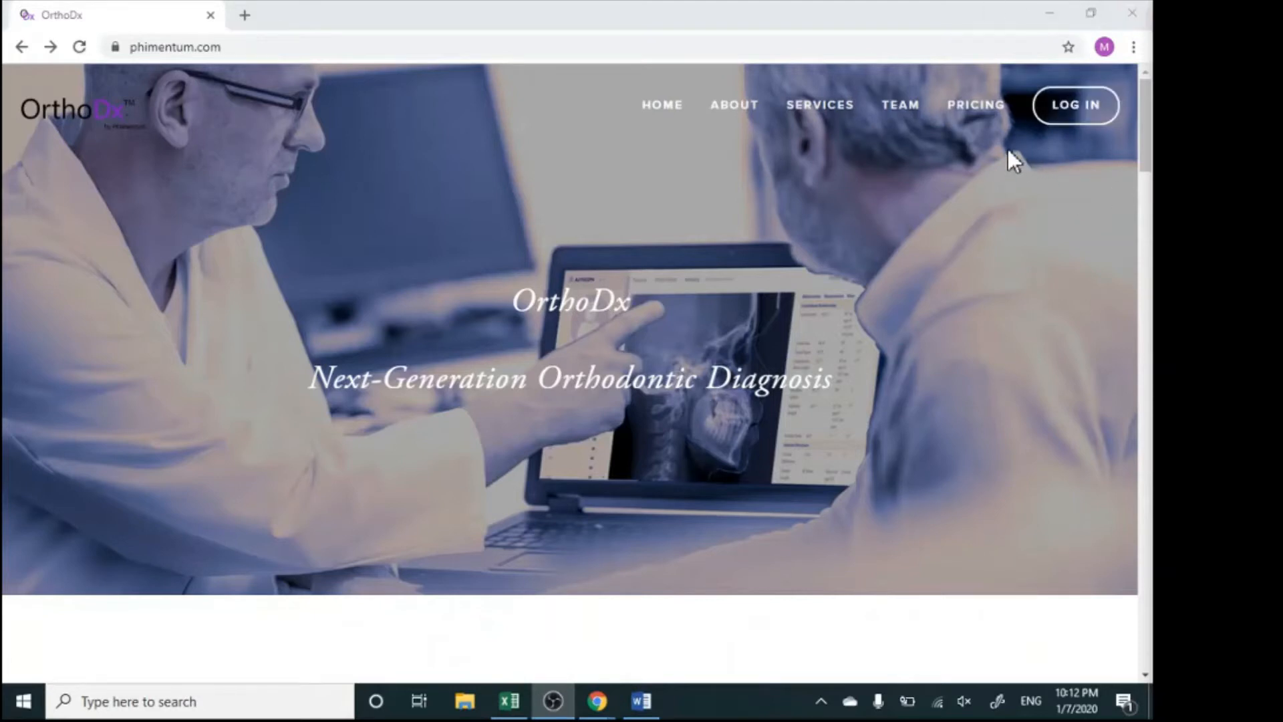
Sign in to OrthoDx under the clinic name demo with the account's e-mail address and password
left_click(1074, 109)
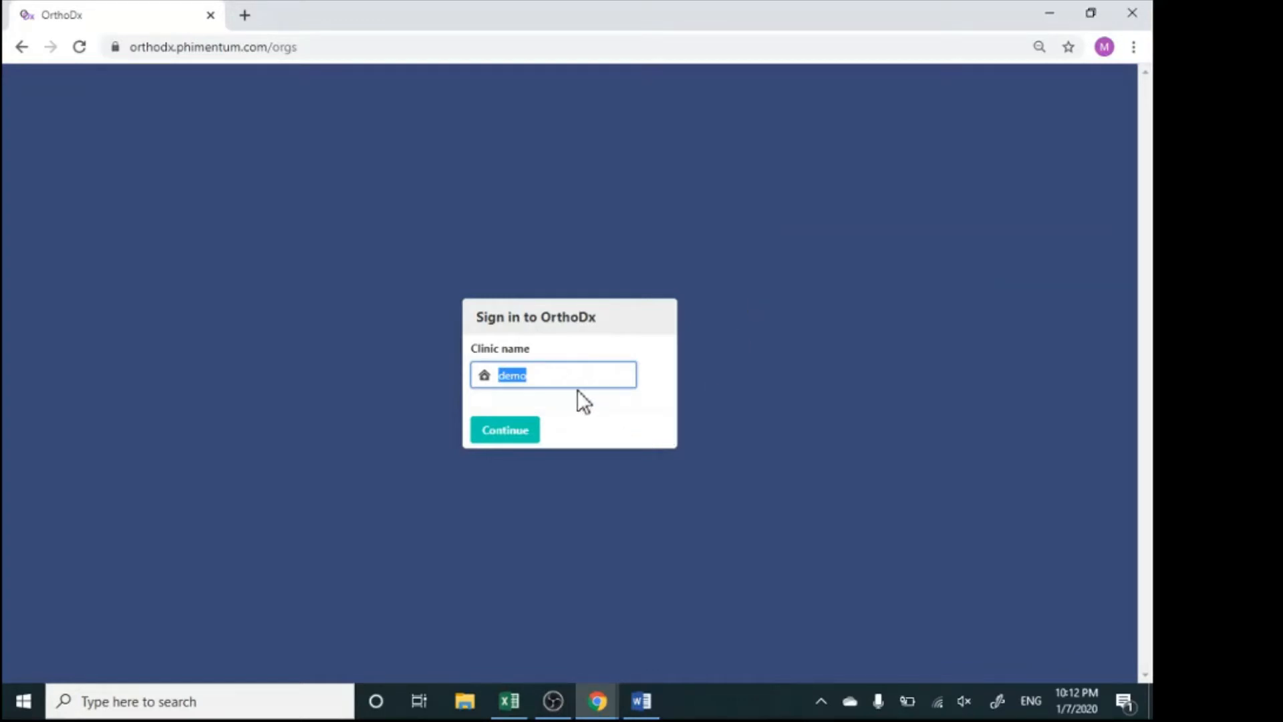
left_click(521, 431)
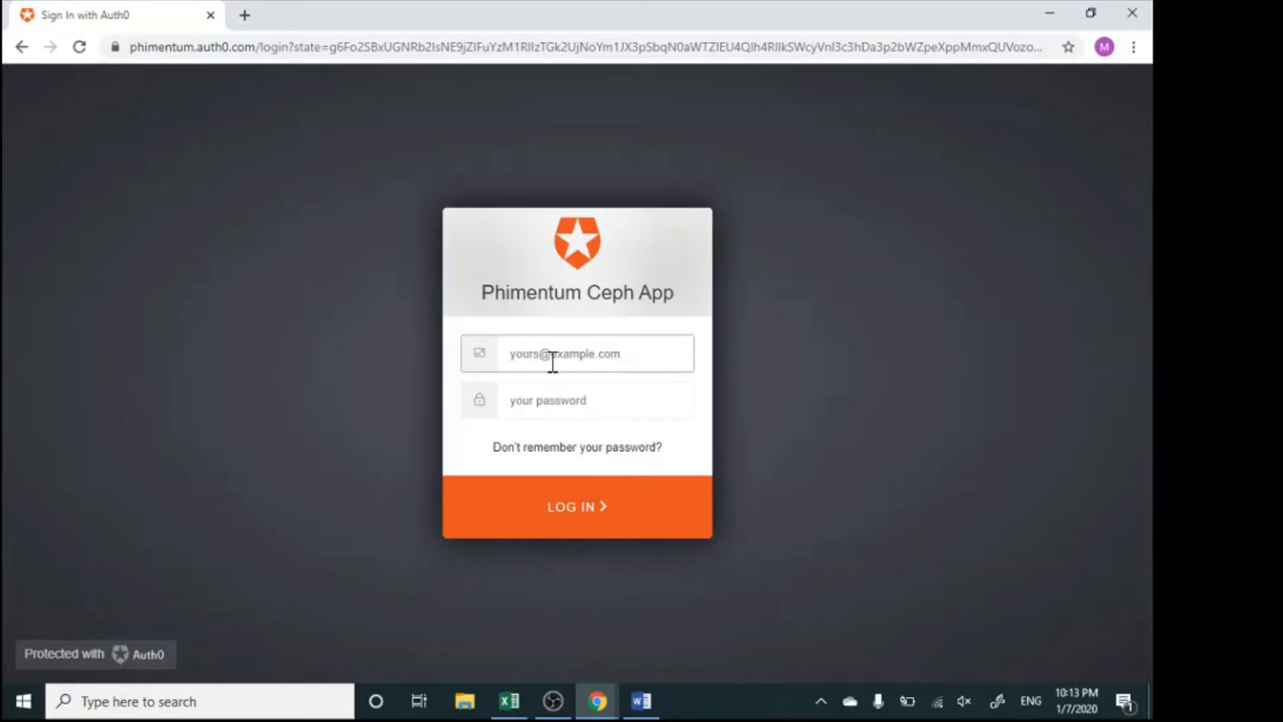
key("Tab")
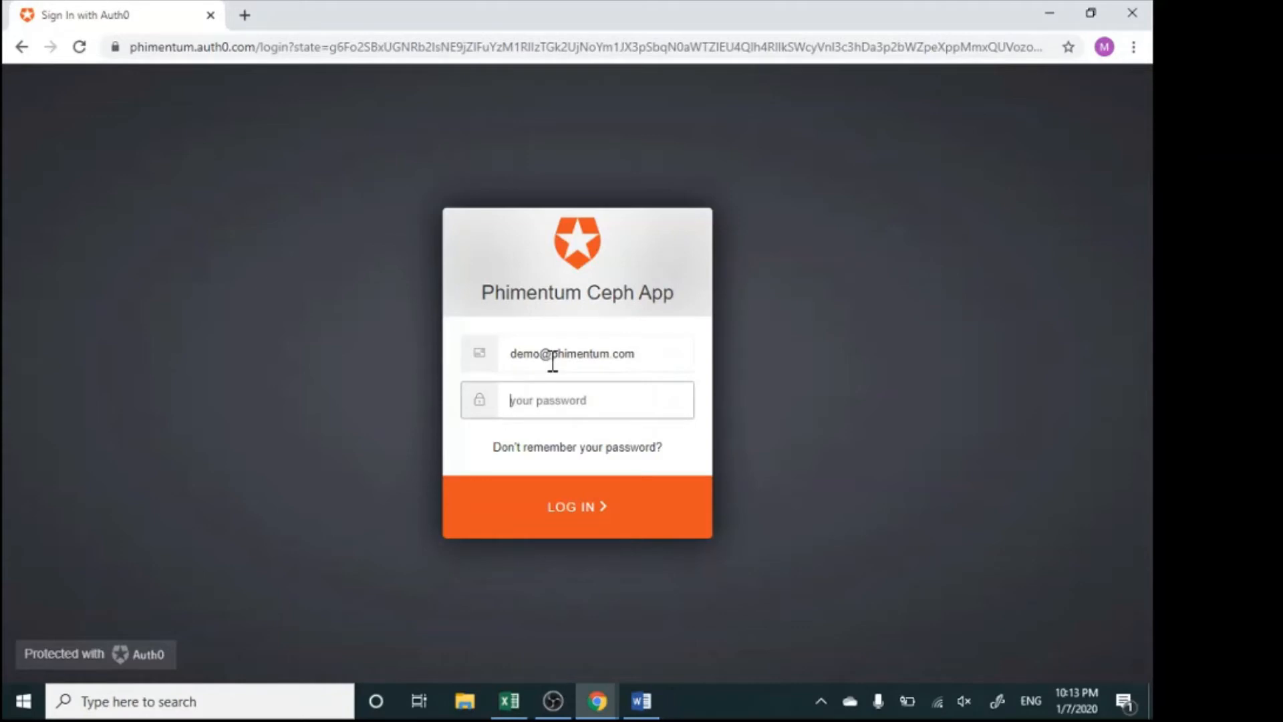
key("ctrl+v")
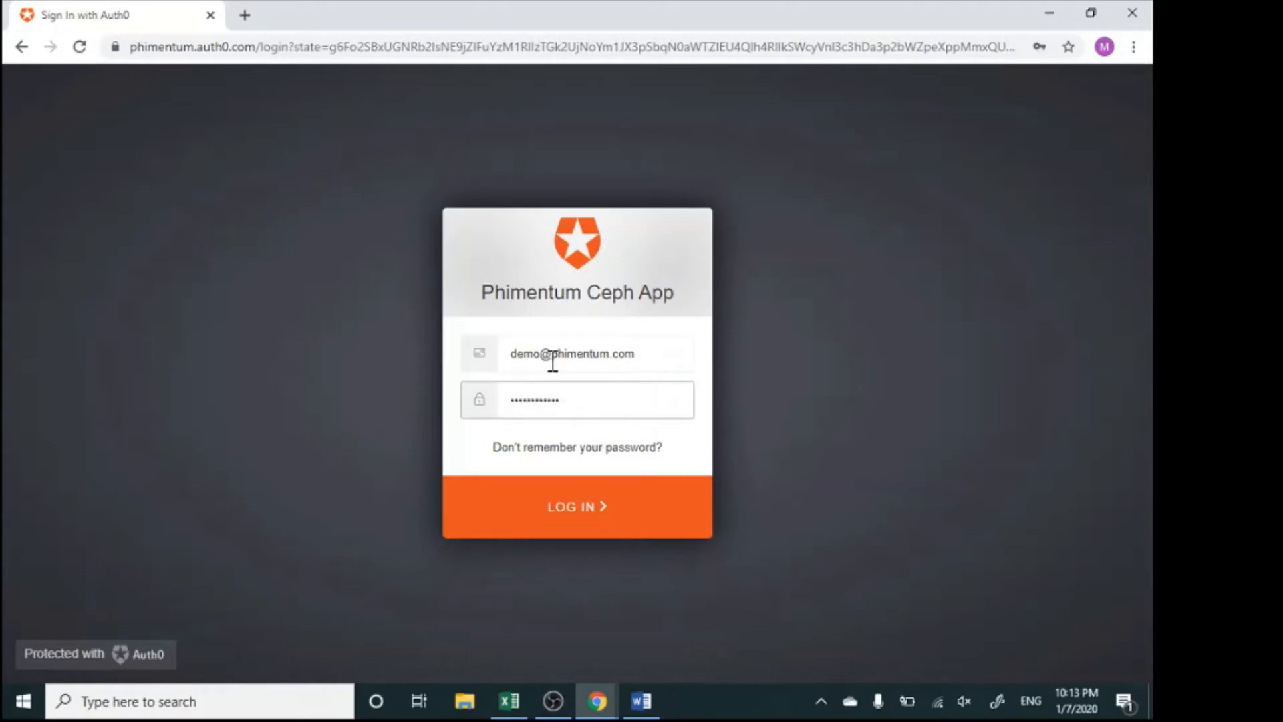
left_click(588, 510)
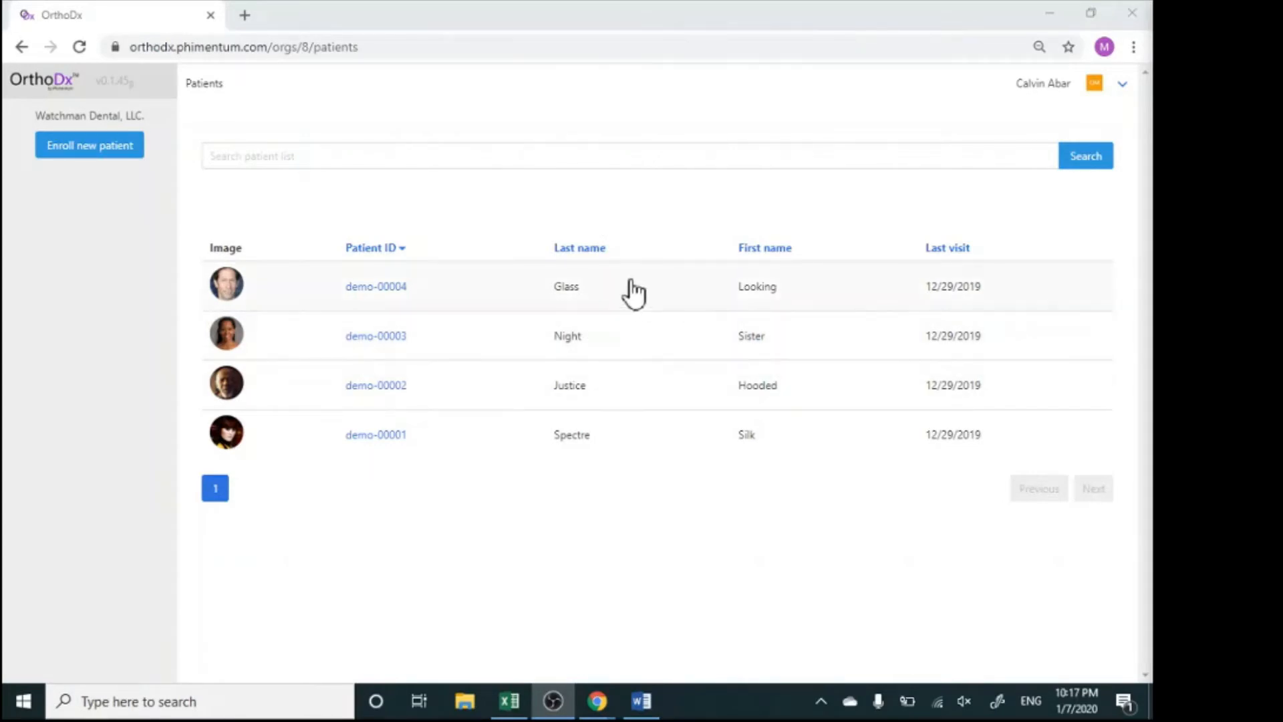
Search the patient list for "gla", and clear the search to list all patients again
left_click(481, 157)
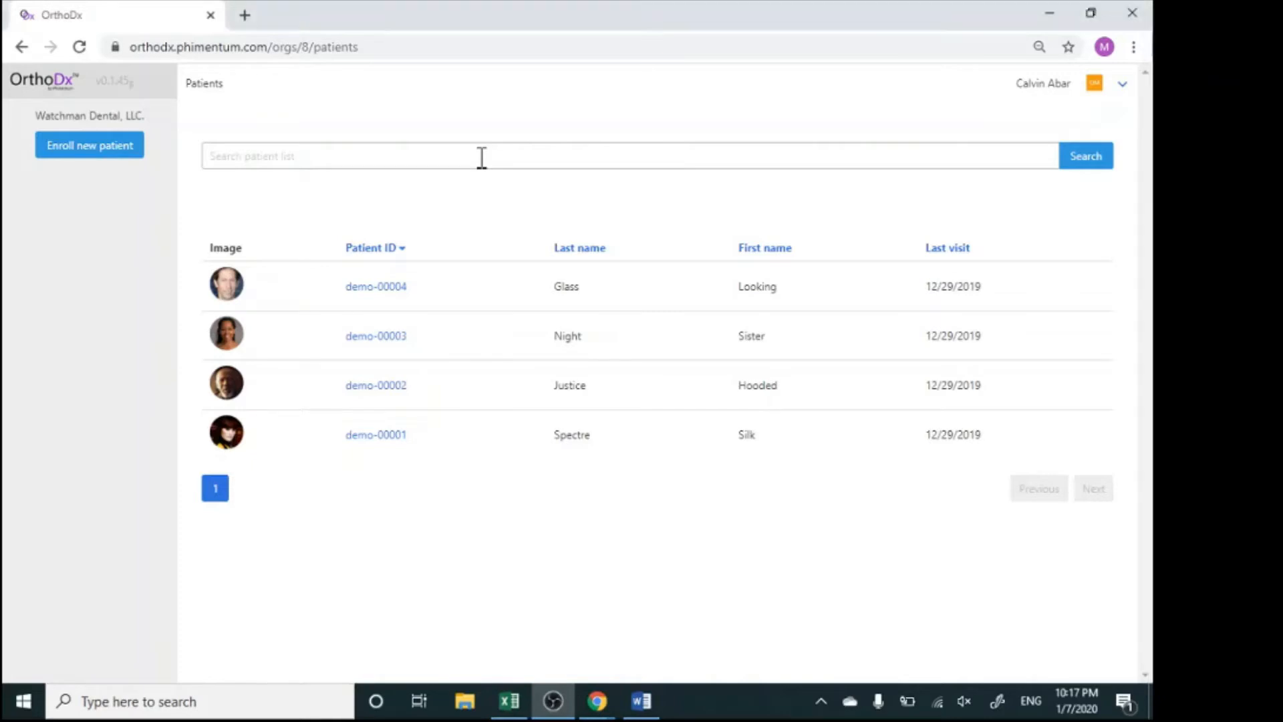
left_click(481, 158)
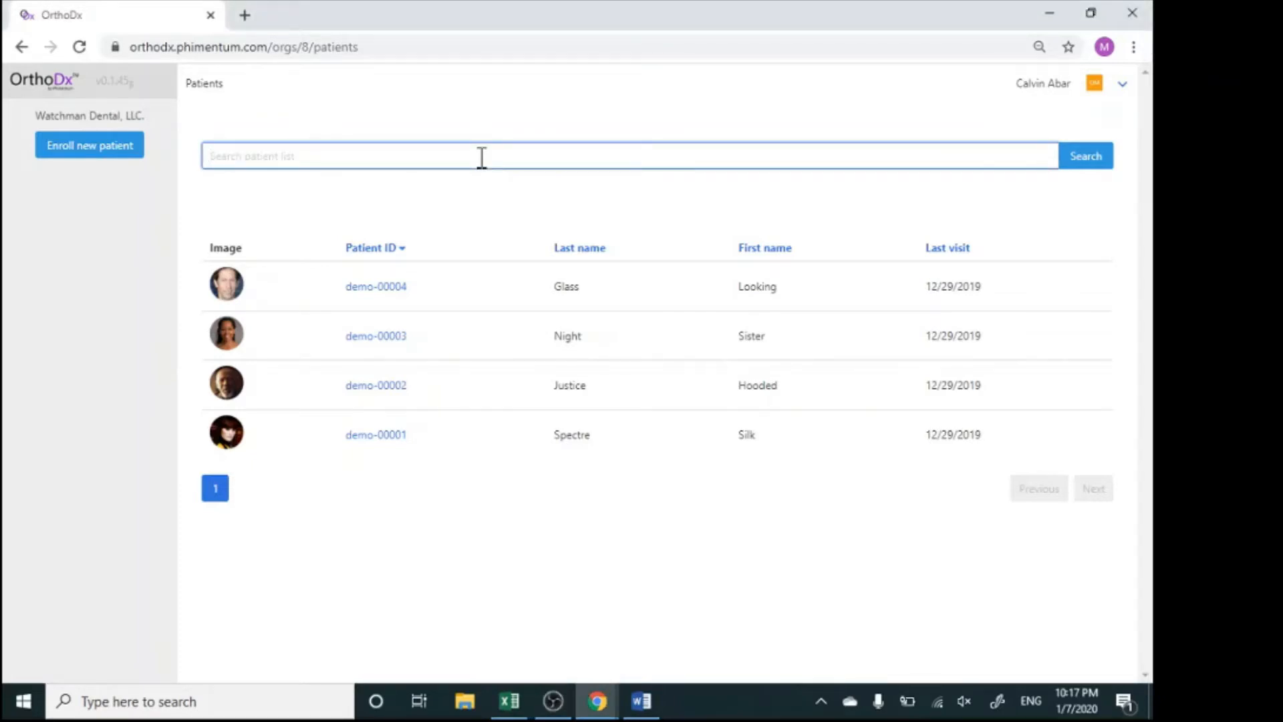
type("gla")
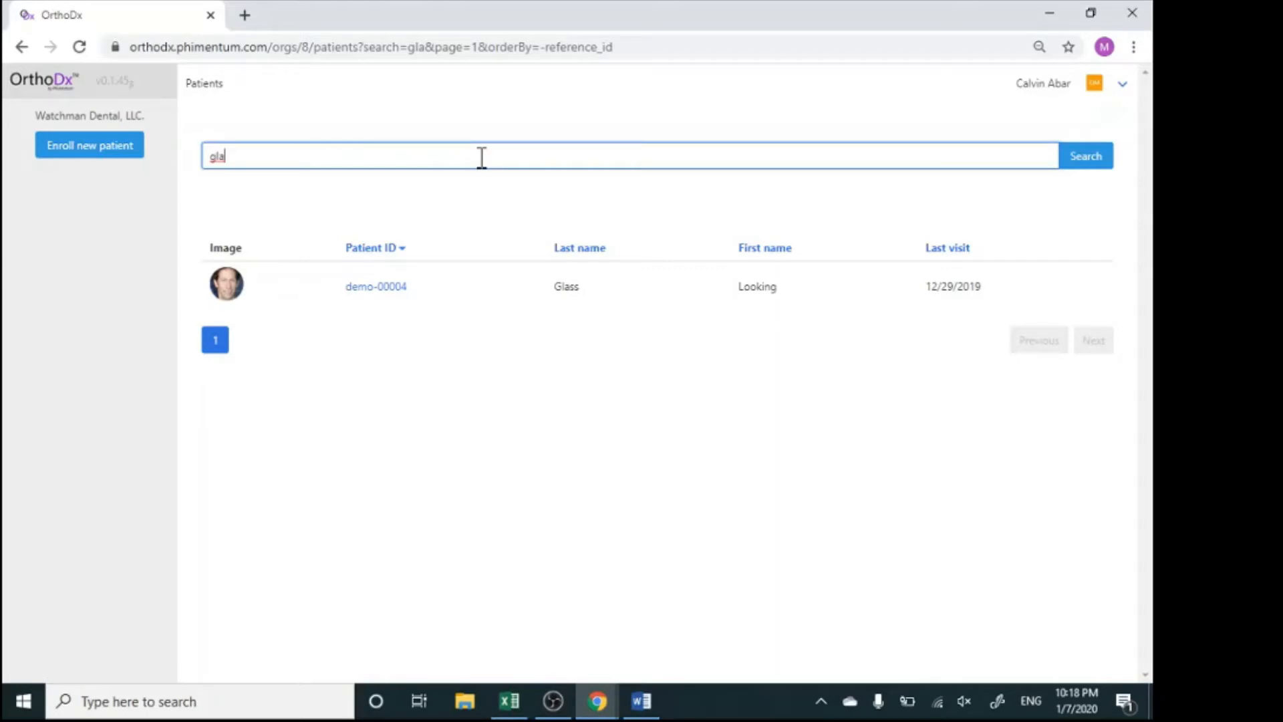
key("BackSpace")
key("BackSpace")
key("BackSpace")
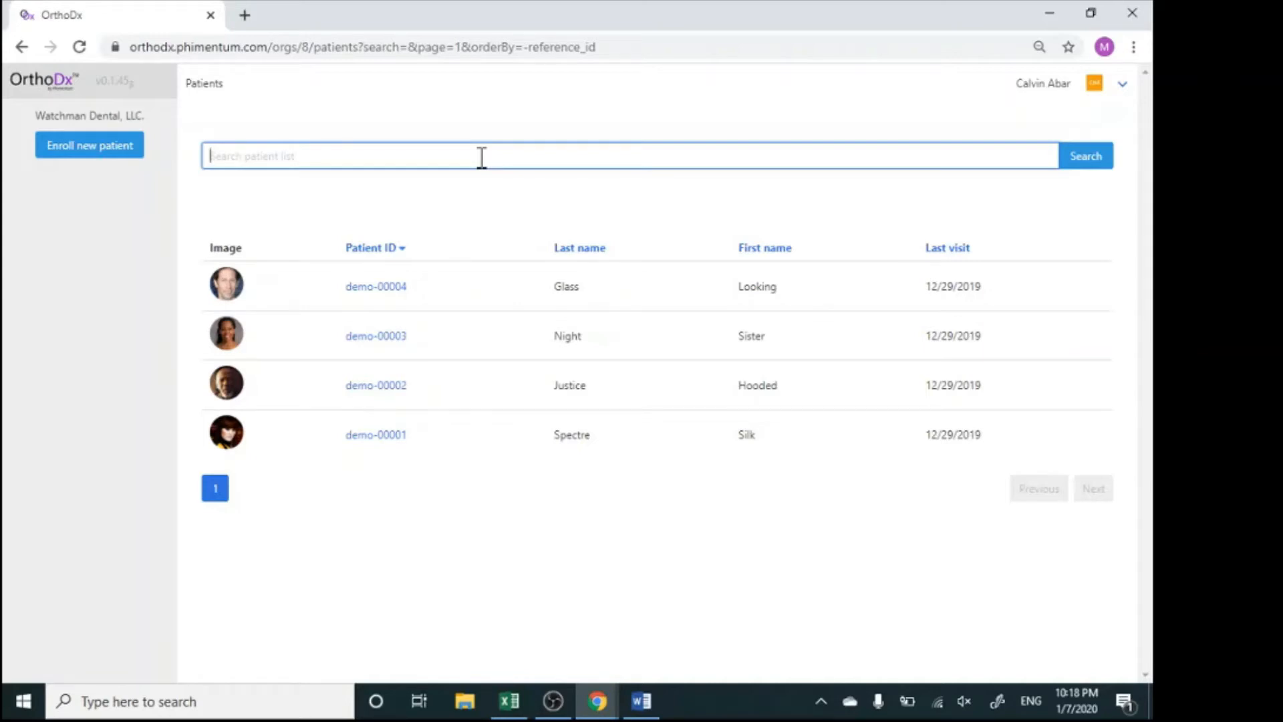
Start enrolling a new patient, entering demo as both first and last name and filling in the birthdate
left_click(88, 146)
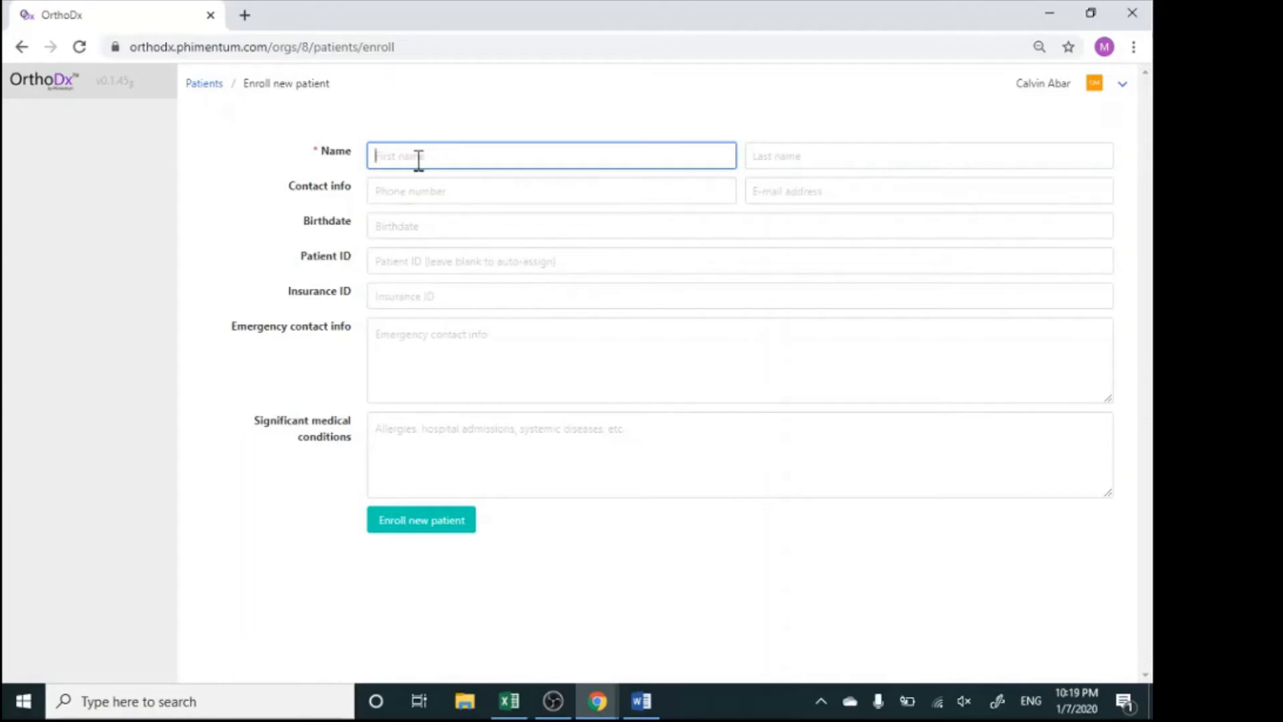
type("demo")
key("Tab")
type("demo")
key("Tab")
key("Tab")
key("Tab")
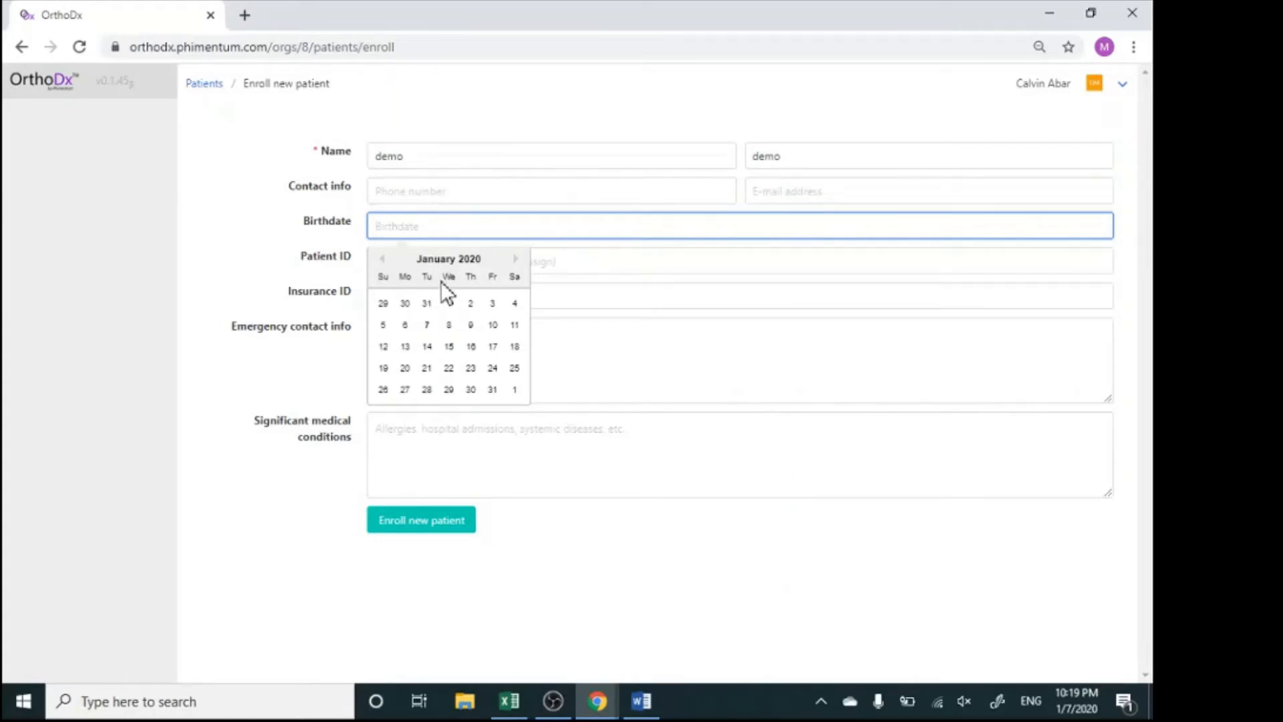
type("01/01/1990")
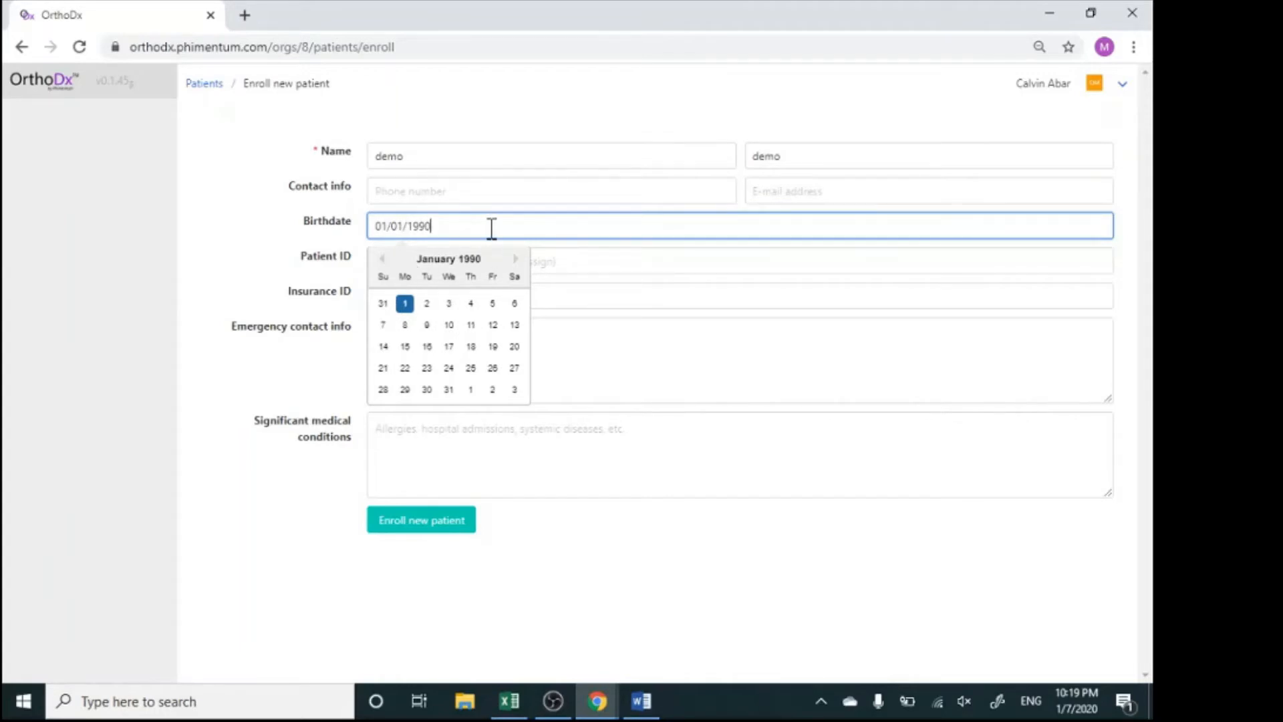
left_click(608, 260)
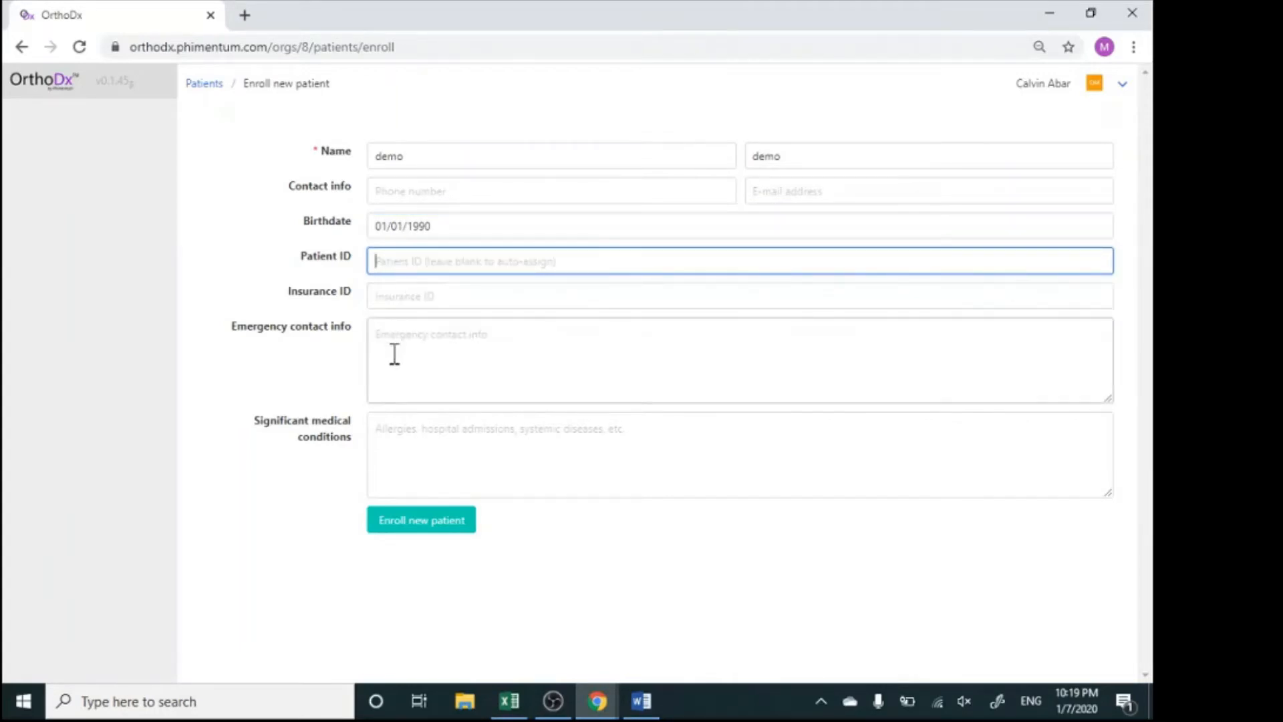
Record "nickel allergy" under the significant medical conditions and enroll the patient
left_click(426, 446)
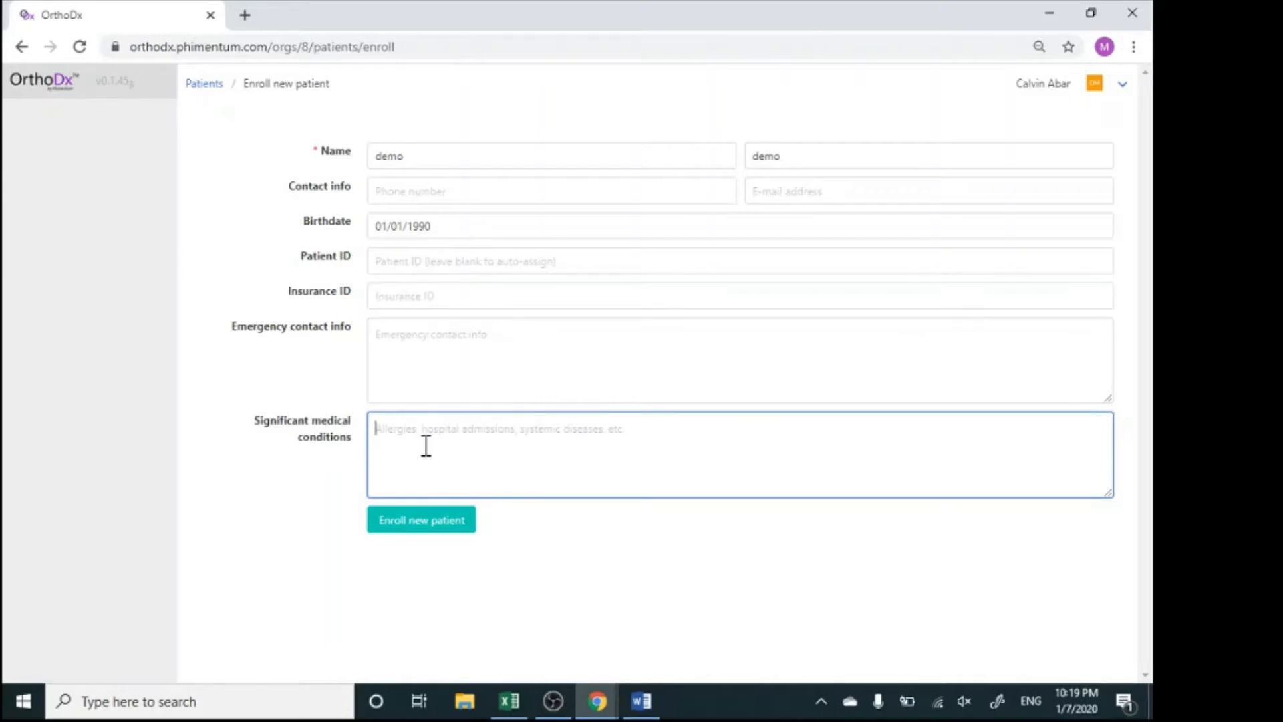
type("nickel allerg")
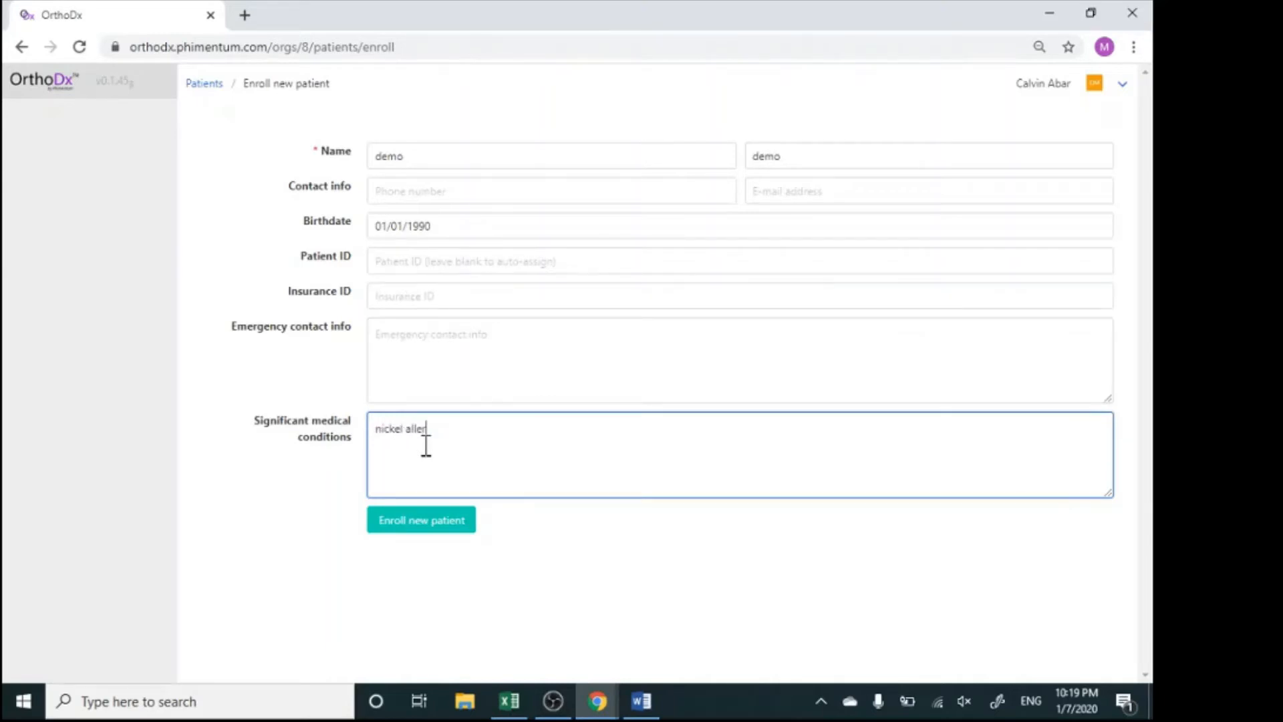
type("y")
left_click(413, 525)
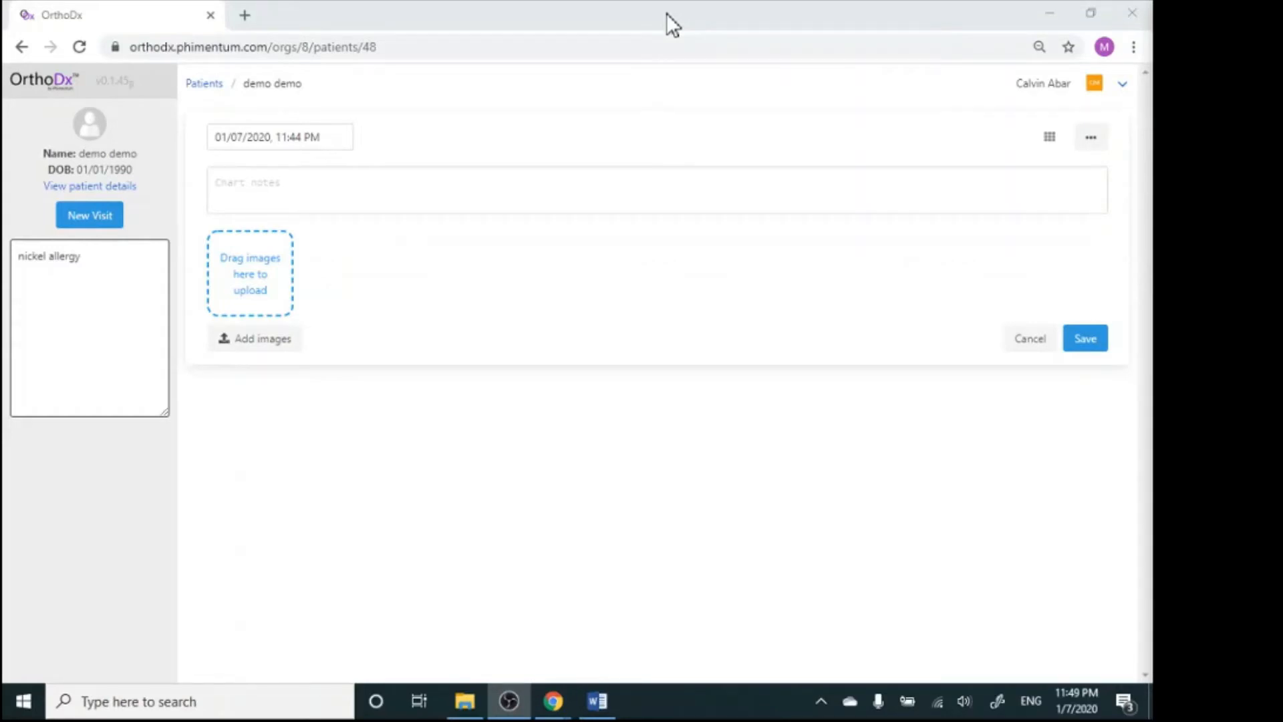
Upload all eleven patient photos and X-rays from the desktop to the visit and save it
left_click_drag(667, 14, 1, 4)
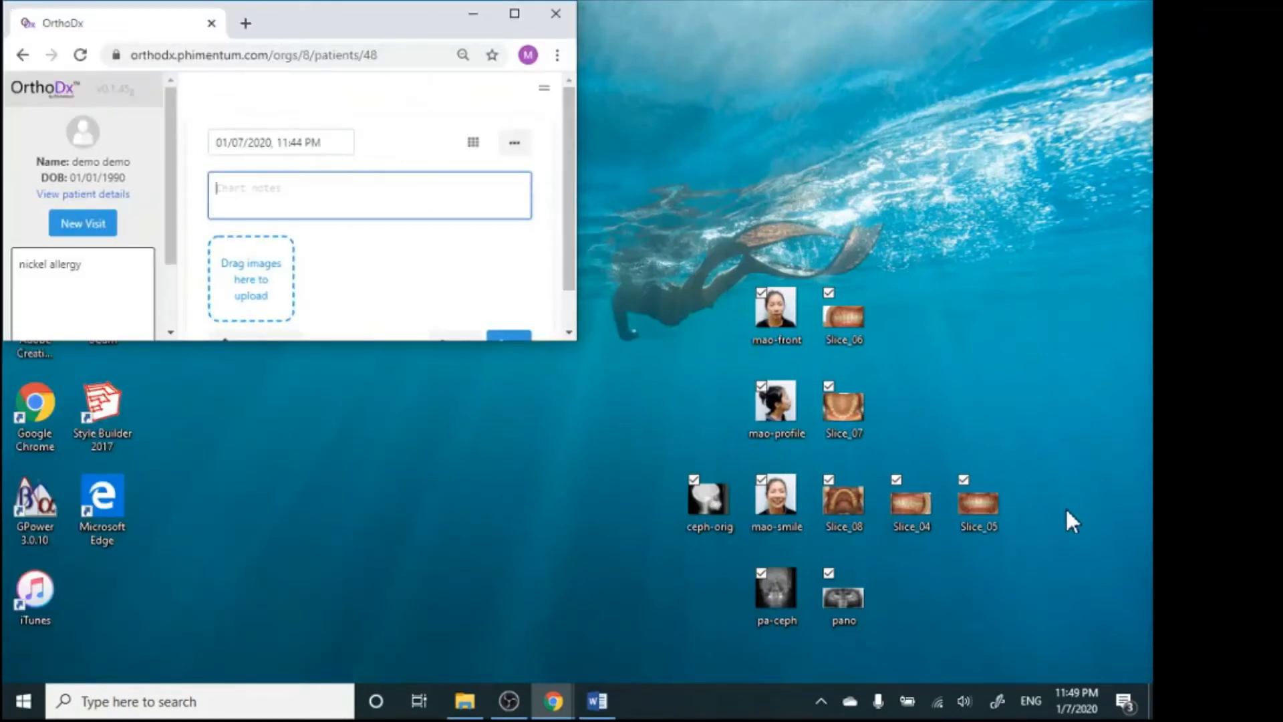
left_click_drag(619, 224, 1068, 643)
left_click_drag(799, 414, 344, 235)
left_click(513, 14)
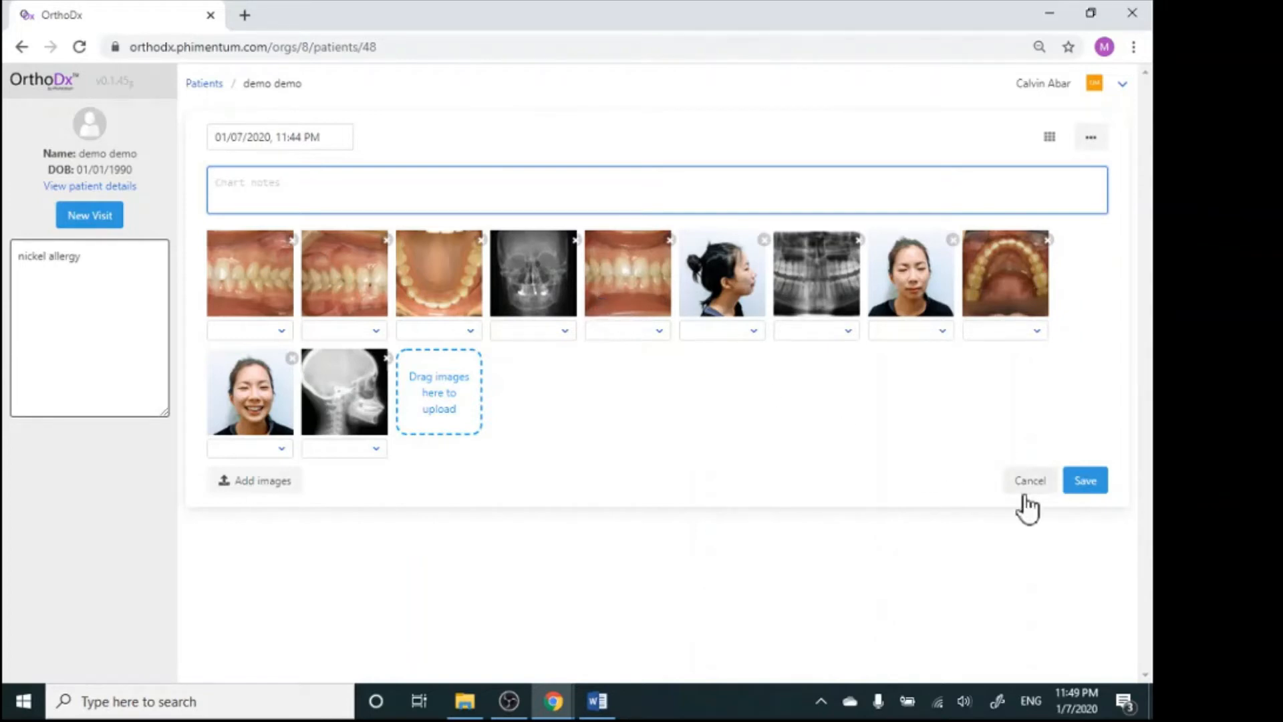
left_click(1079, 486)
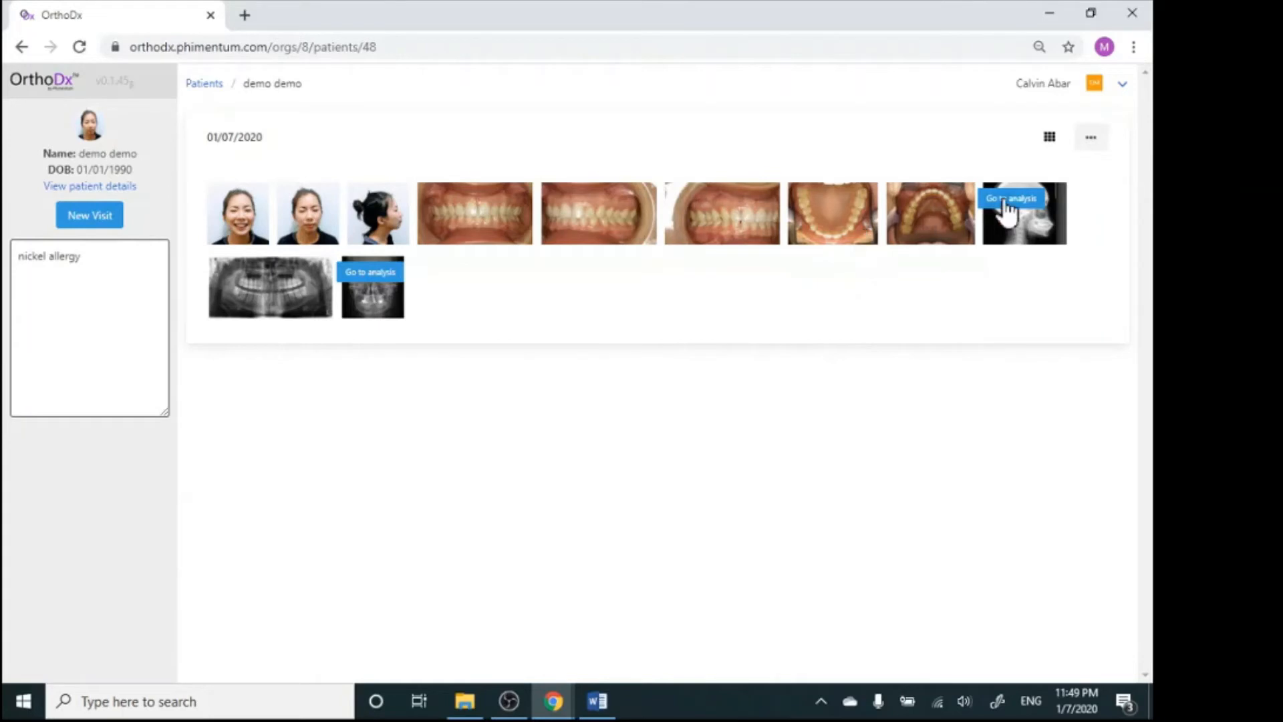
Edit the visit, relabeling the unsmiling front photo as Frontal and the second Intraoral-Left photo as Intraoral-Right, and save it
left_click(1092, 140)
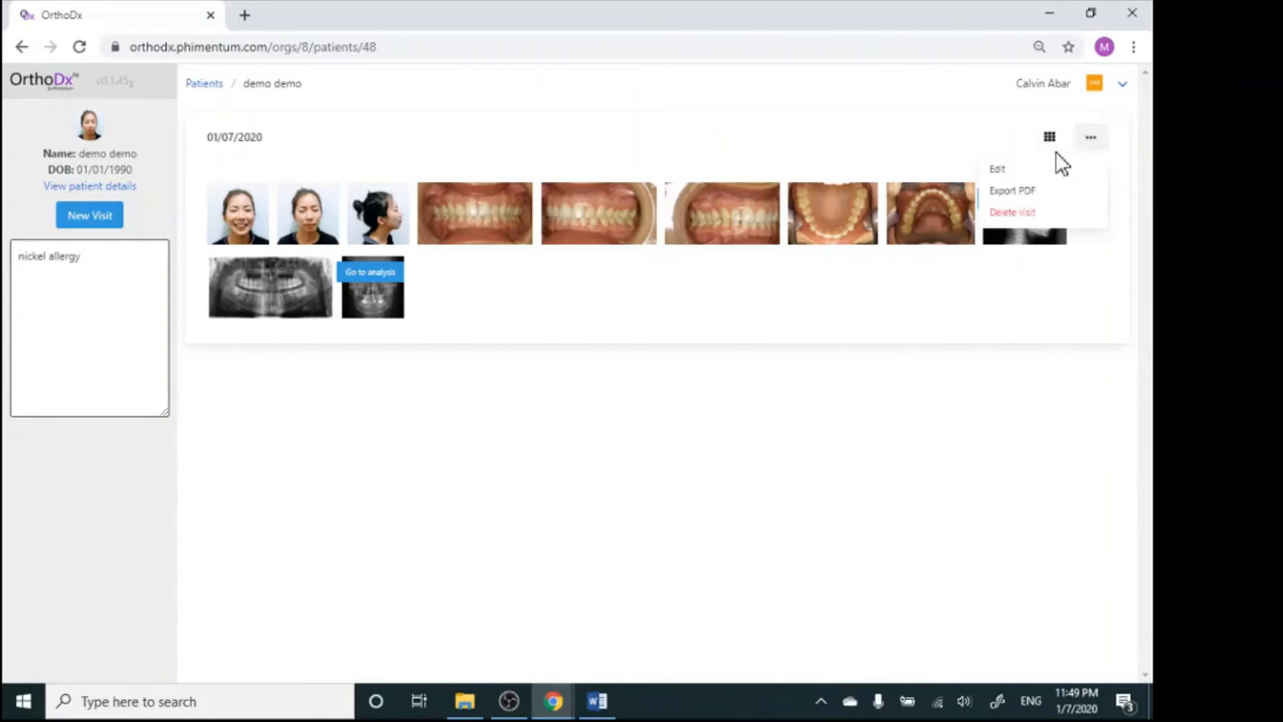
left_click(1009, 169)
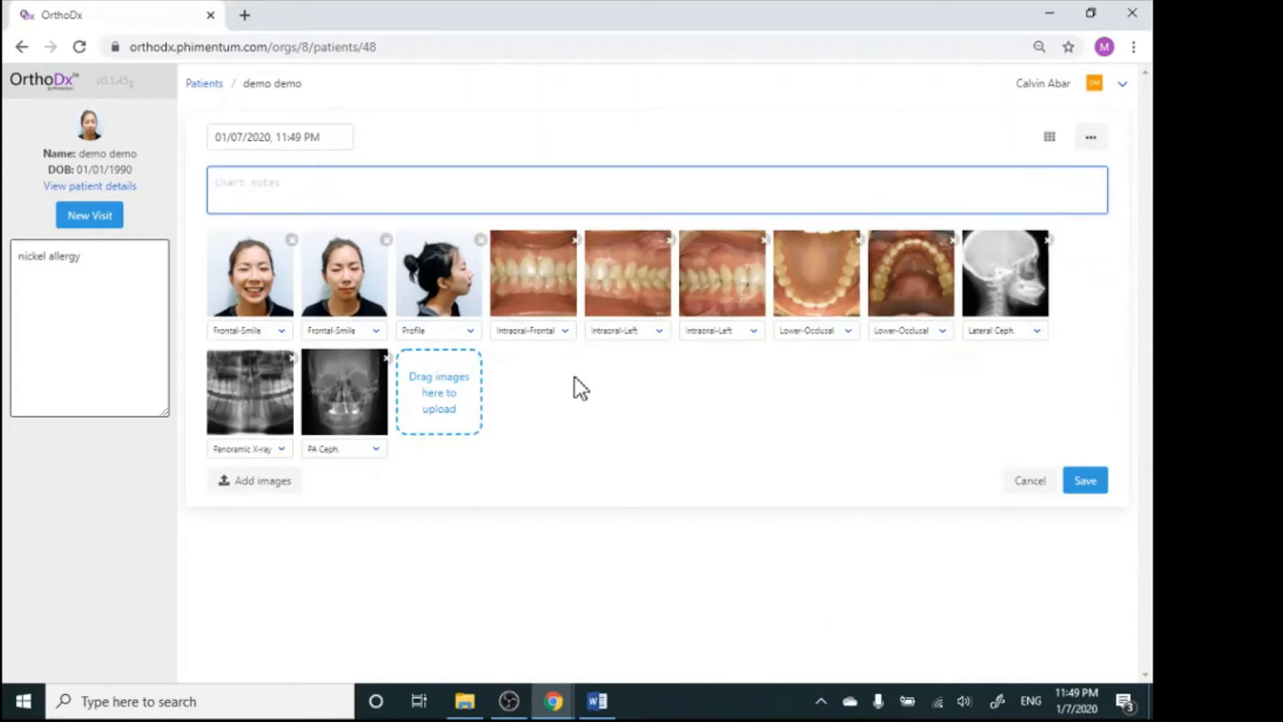
left_click(369, 332)
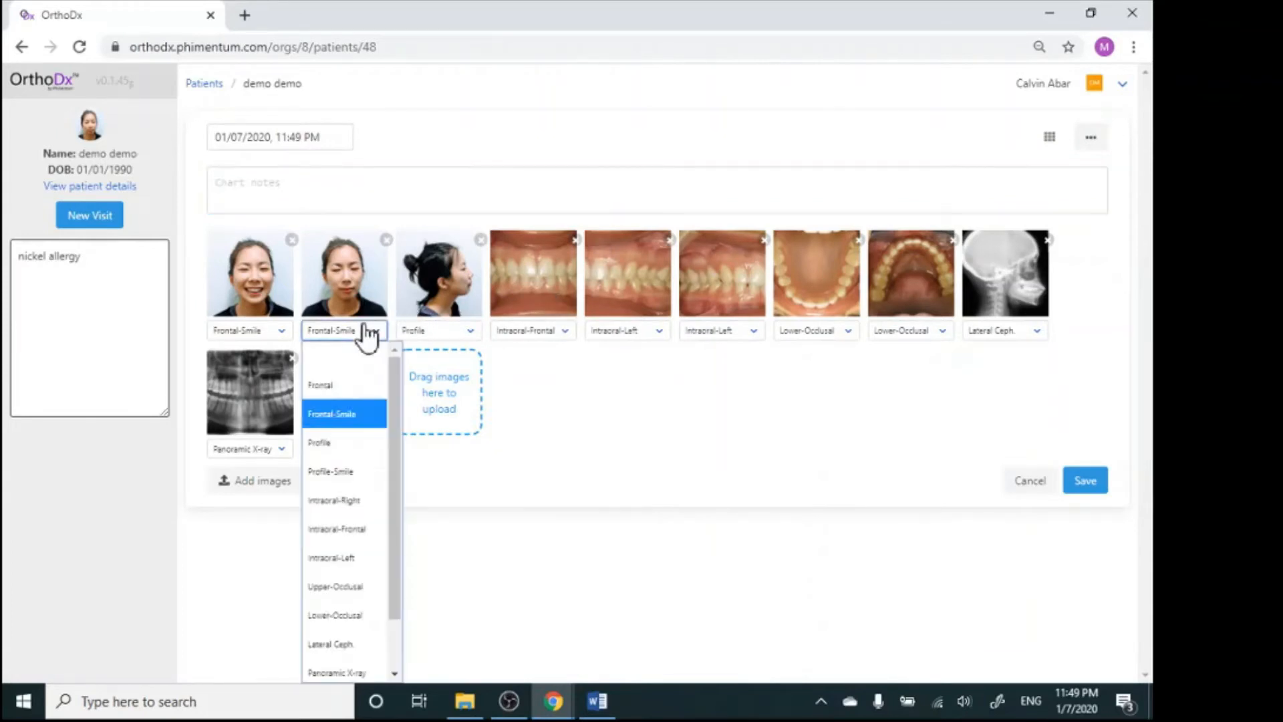
left_click(335, 375)
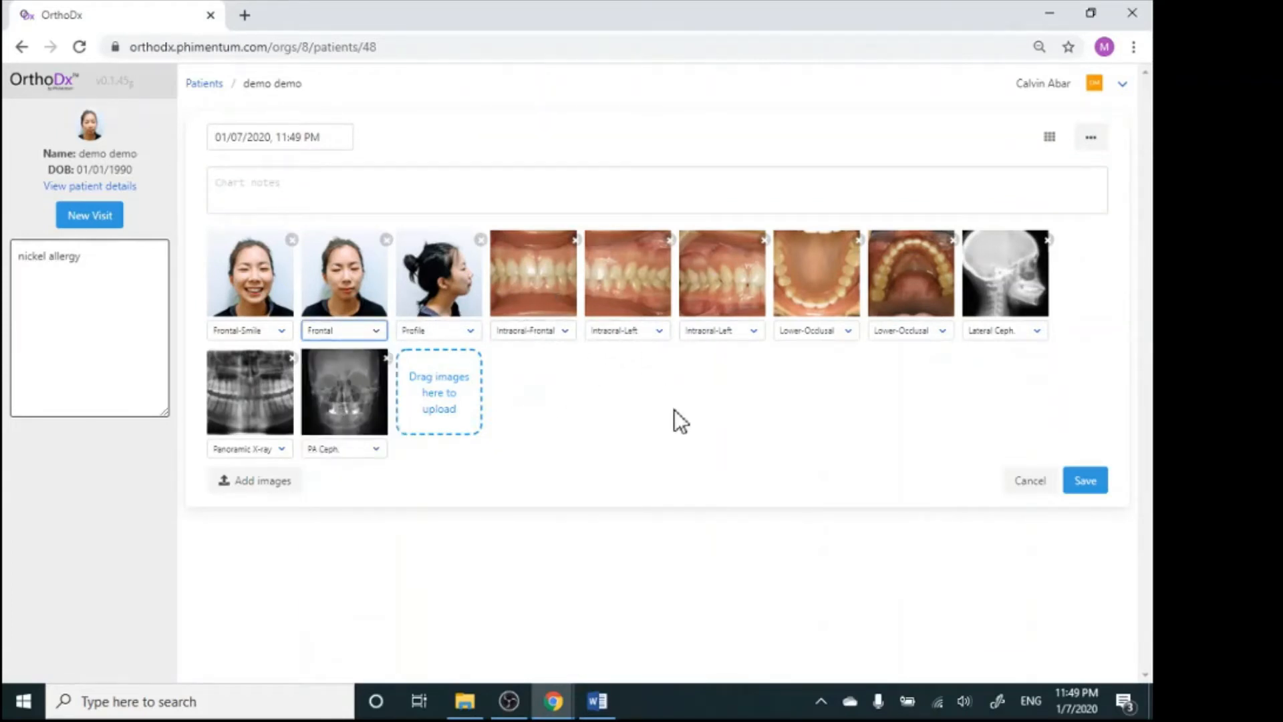
left_click(738, 346)
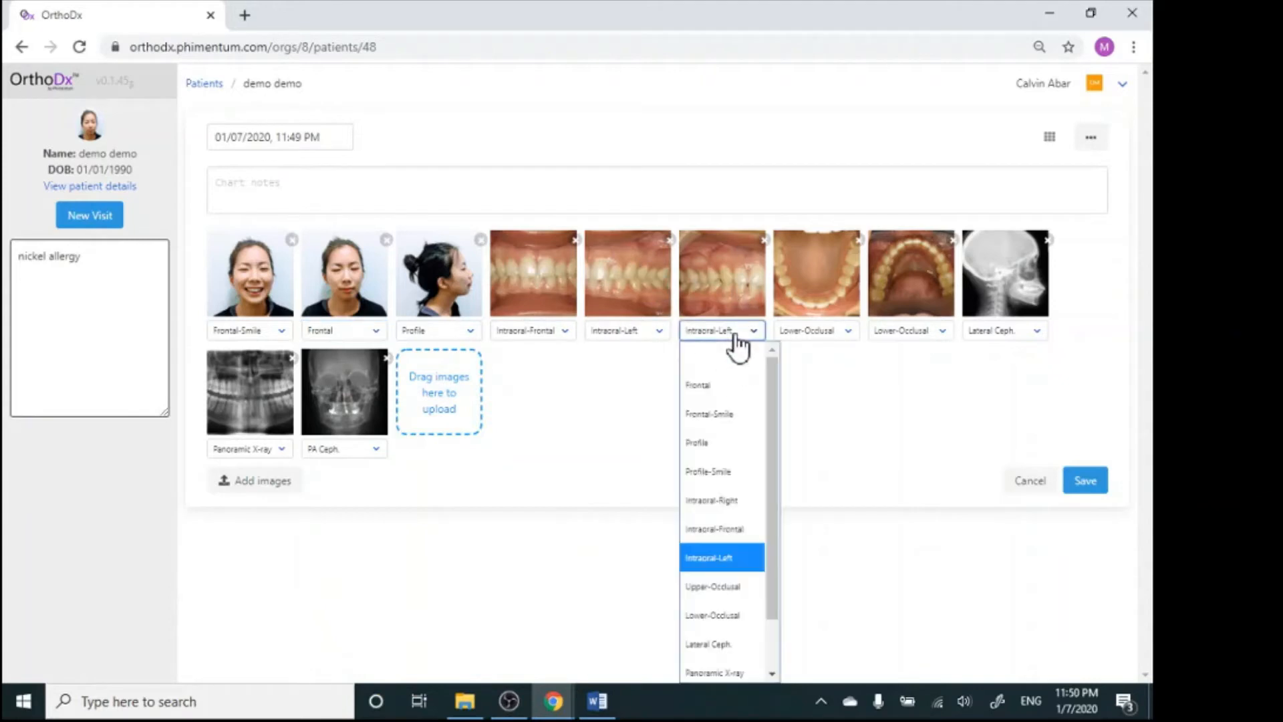
left_click(725, 495)
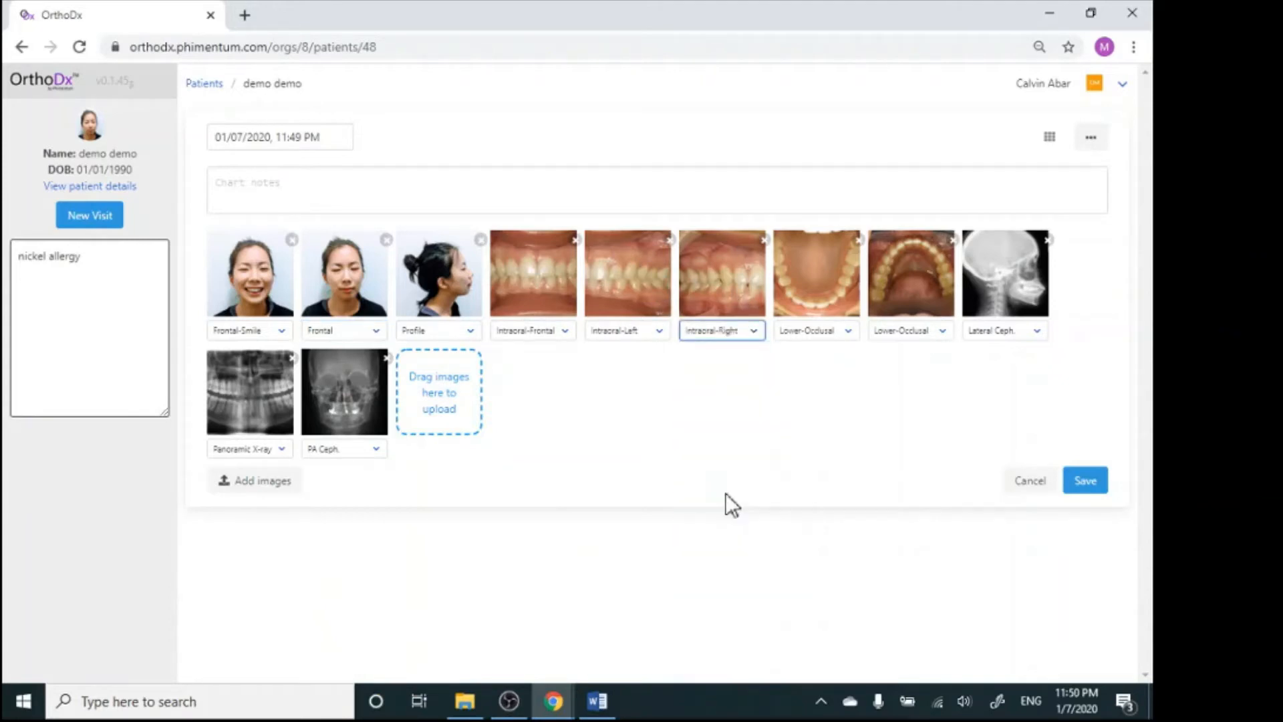
left_click(1085, 481)
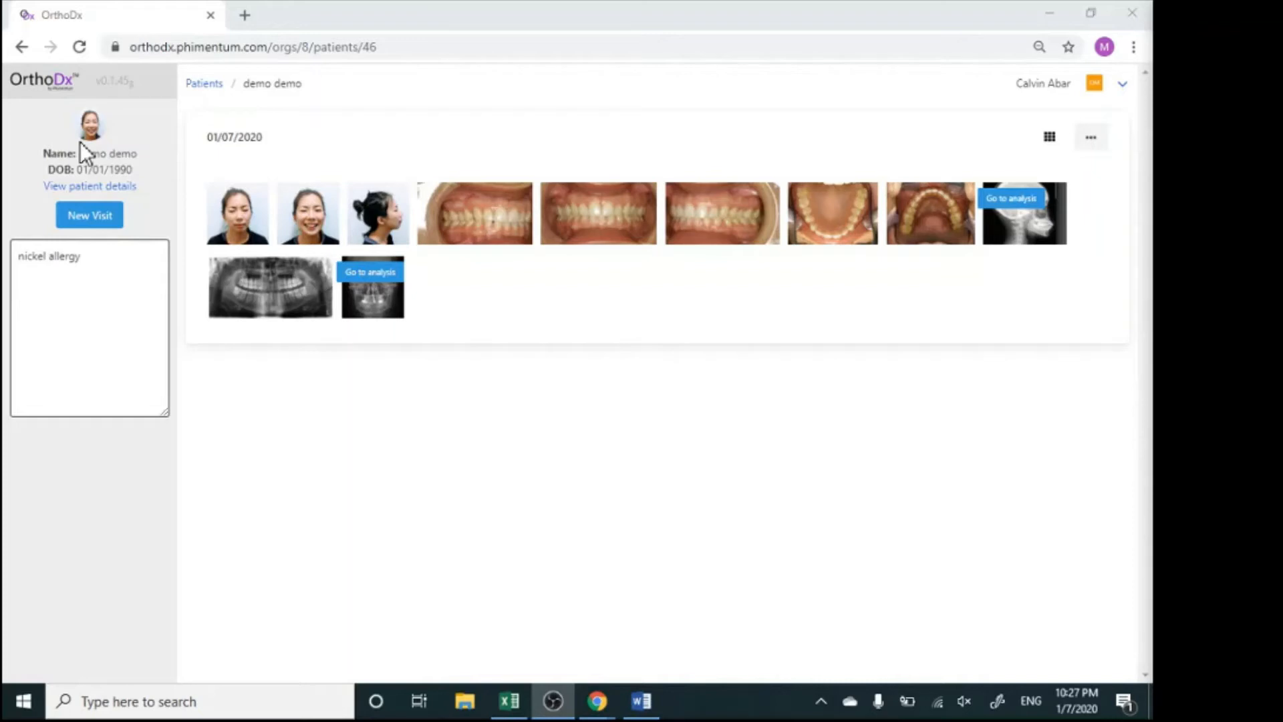
Open the patient's details, view the profile image choices without picking another, and update the record
left_click(78, 189)
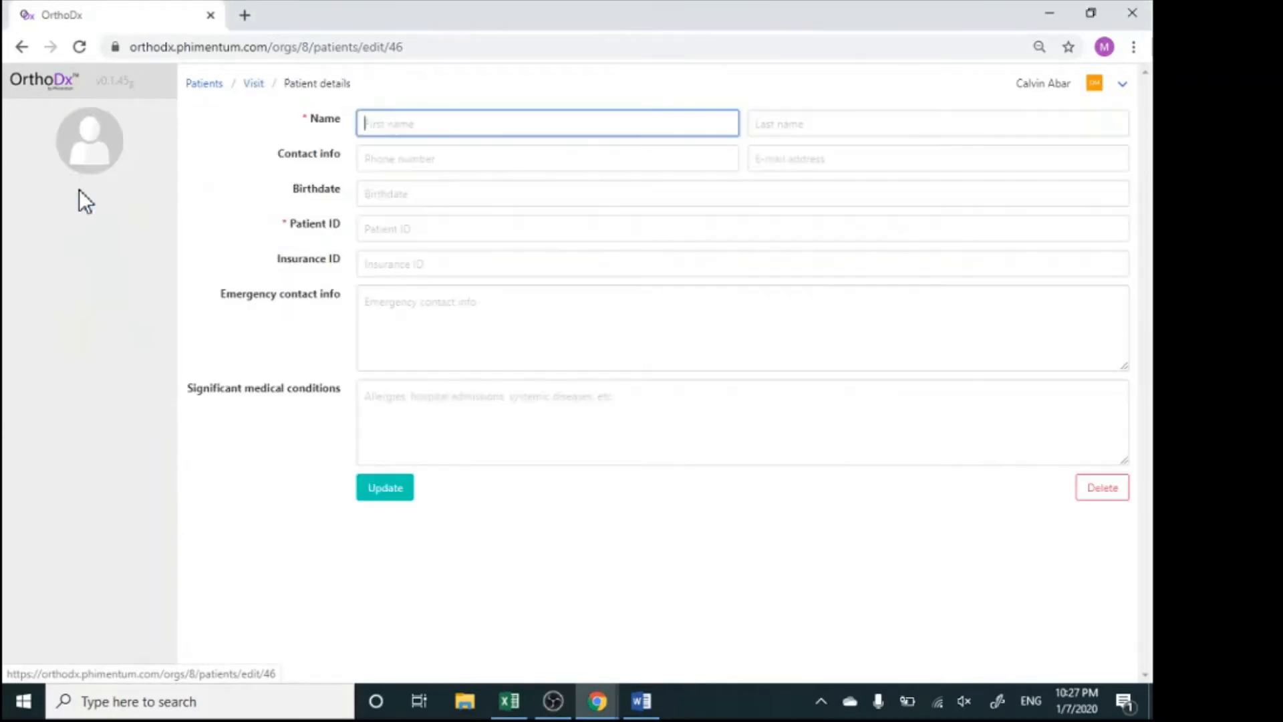
left_click(94, 170)
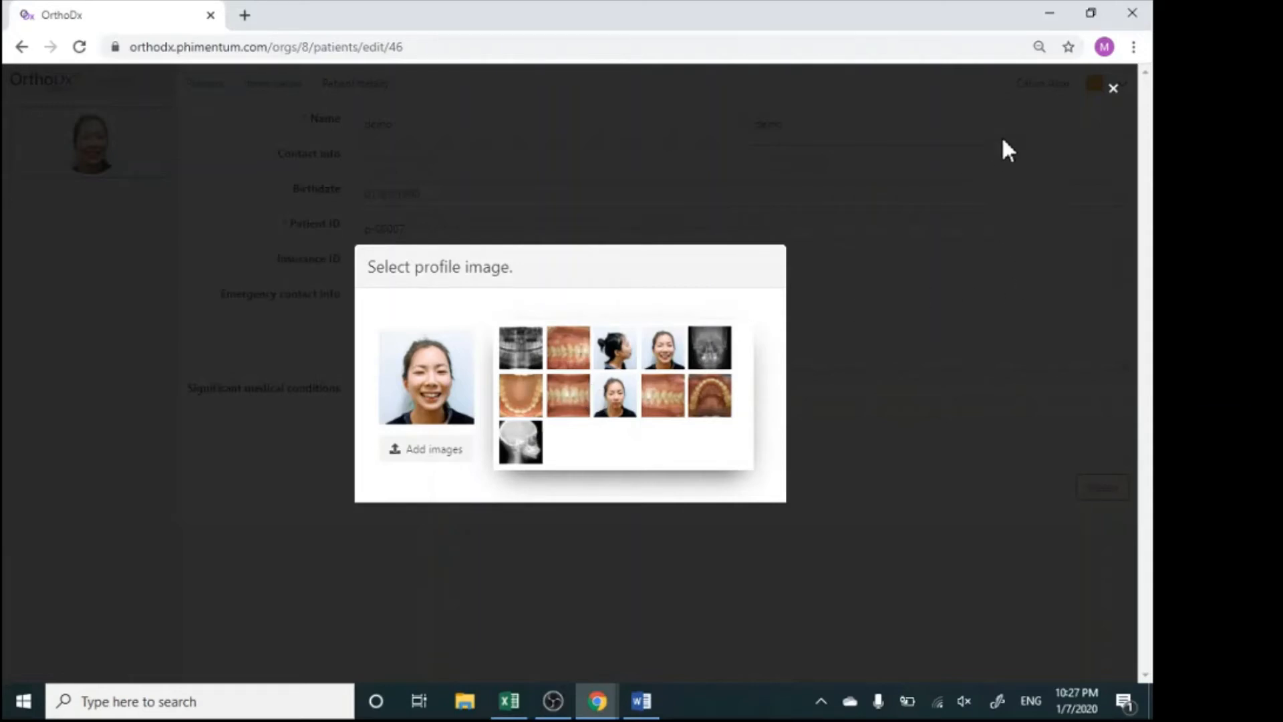
left_click(1113, 90)
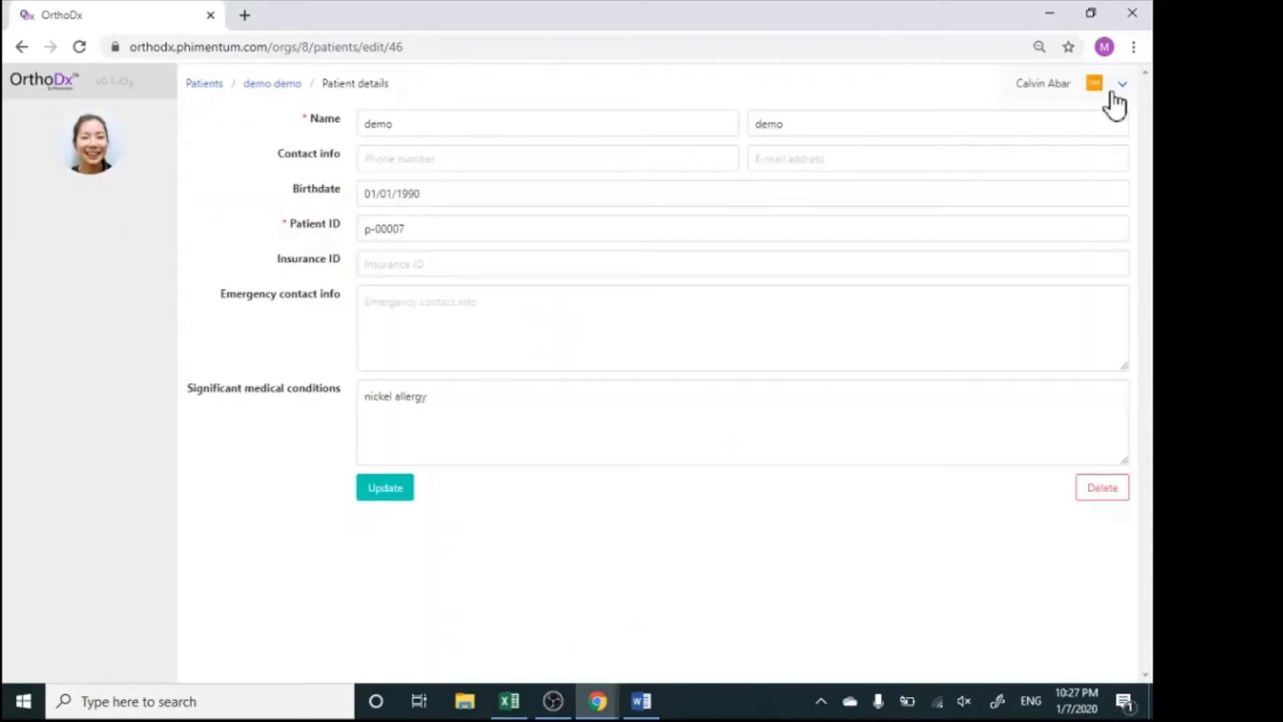
left_click(385, 488)
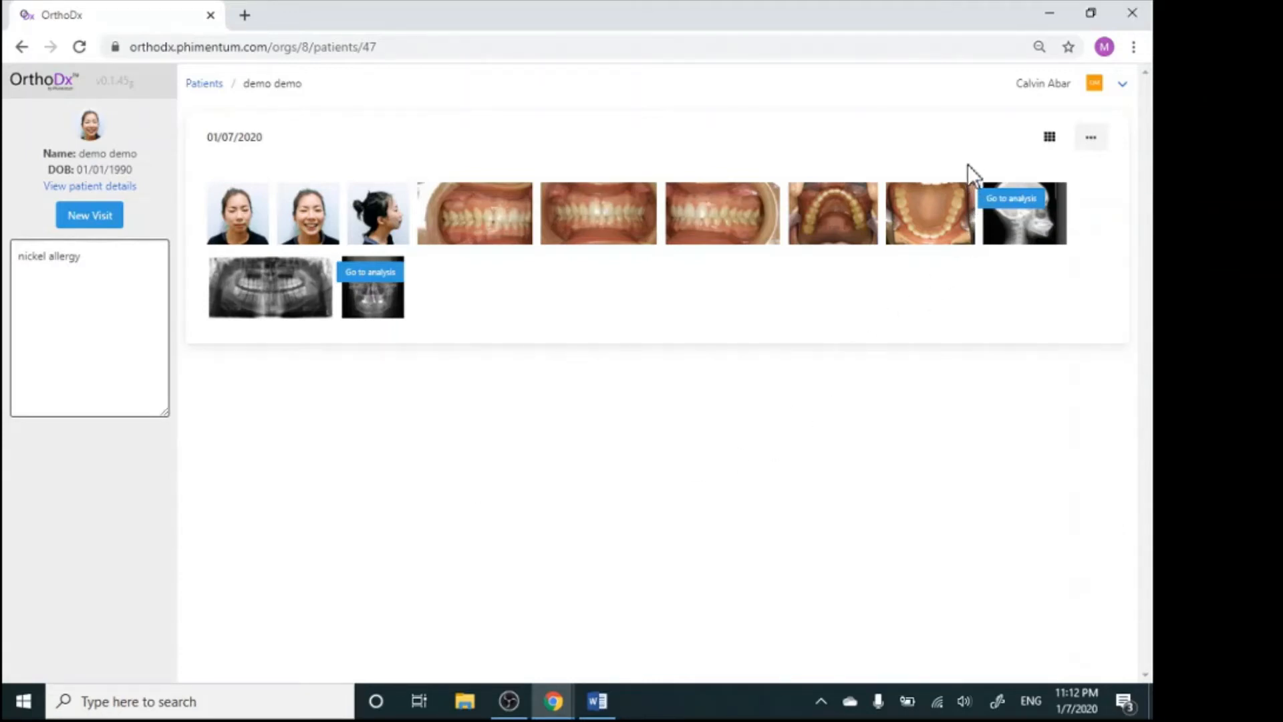
Open the unsmiling frontal photo from the visit's image template, crop it closer around the head and shoulders, and save it
left_click(1050, 138)
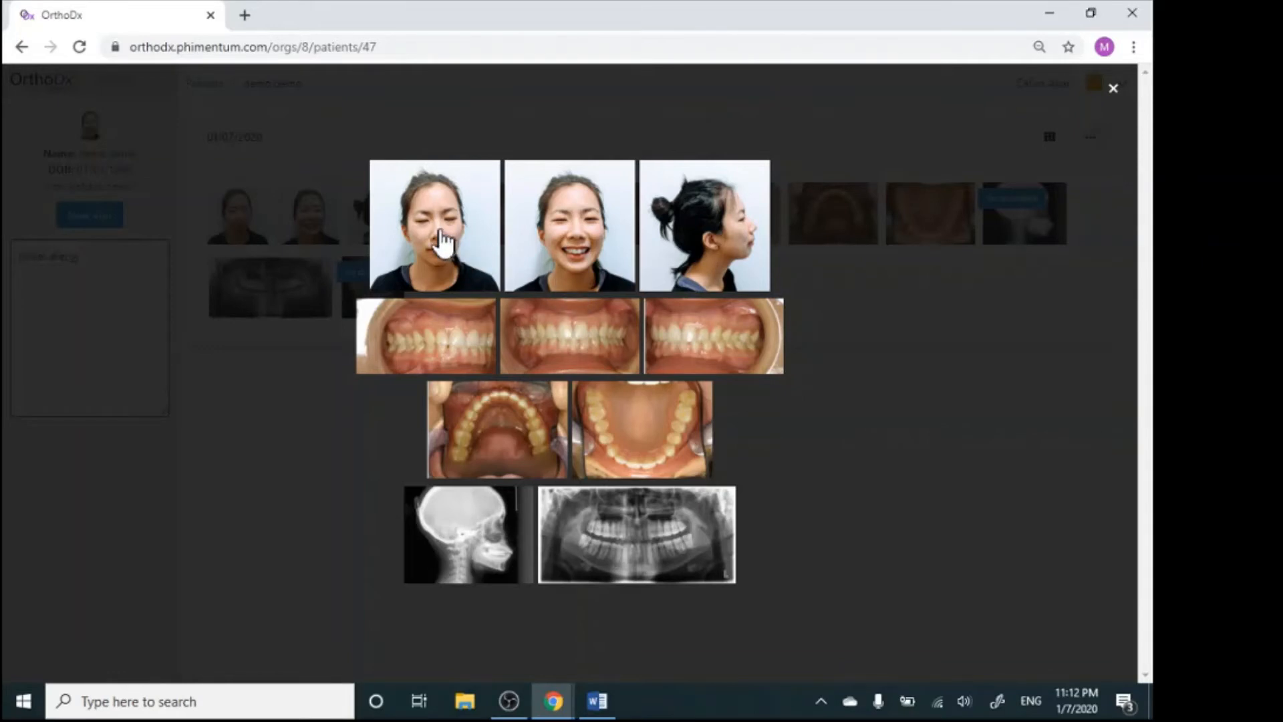
left_click(446, 284)
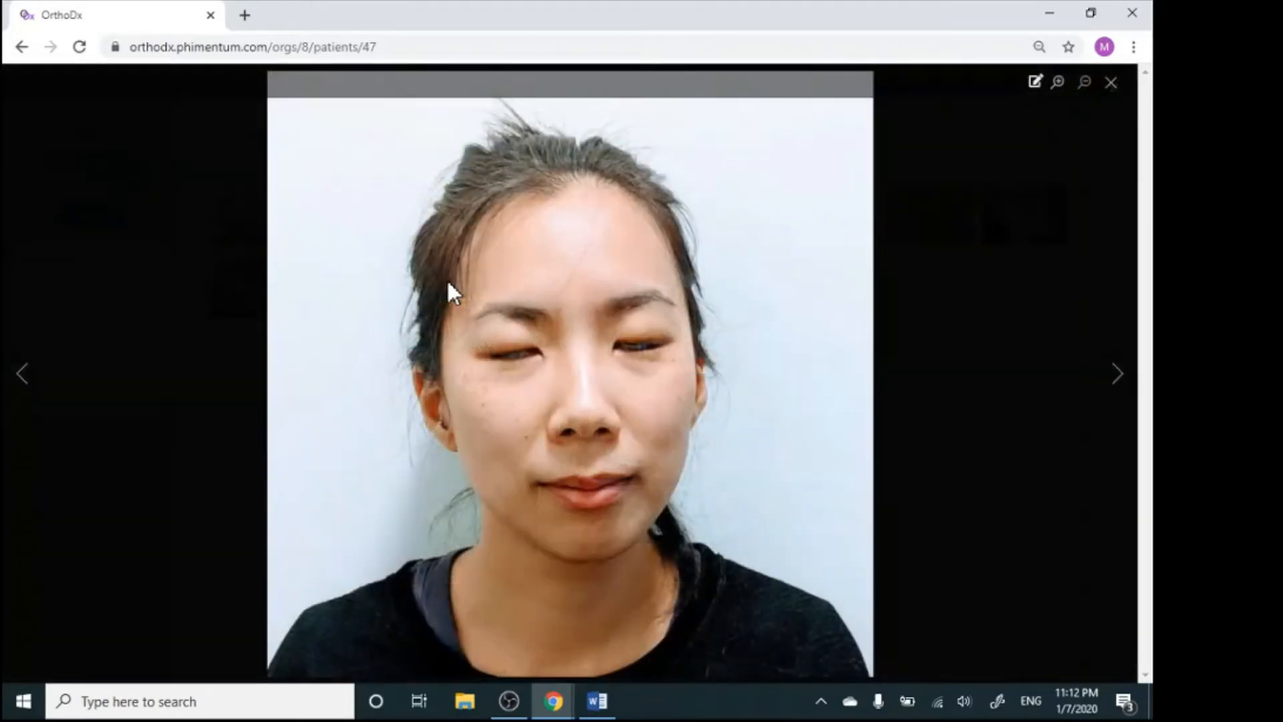
left_click(1033, 82)
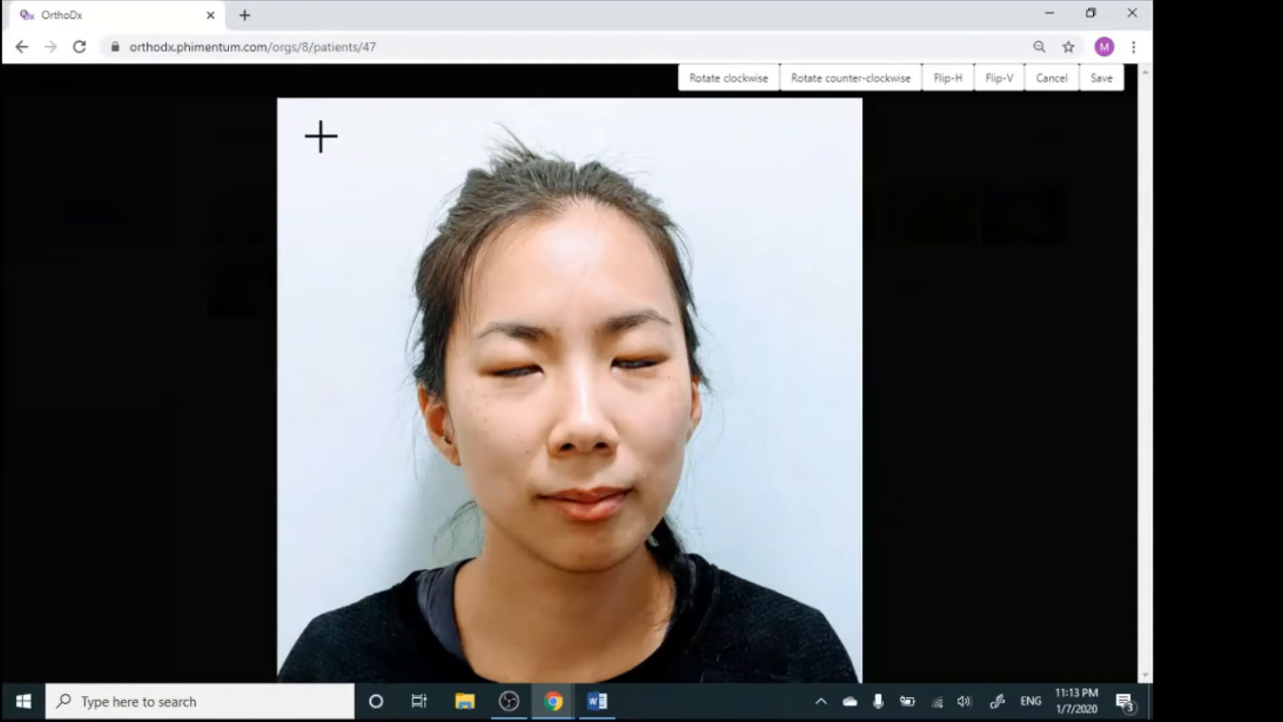
left_click_drag(321, 137, 844, 638)
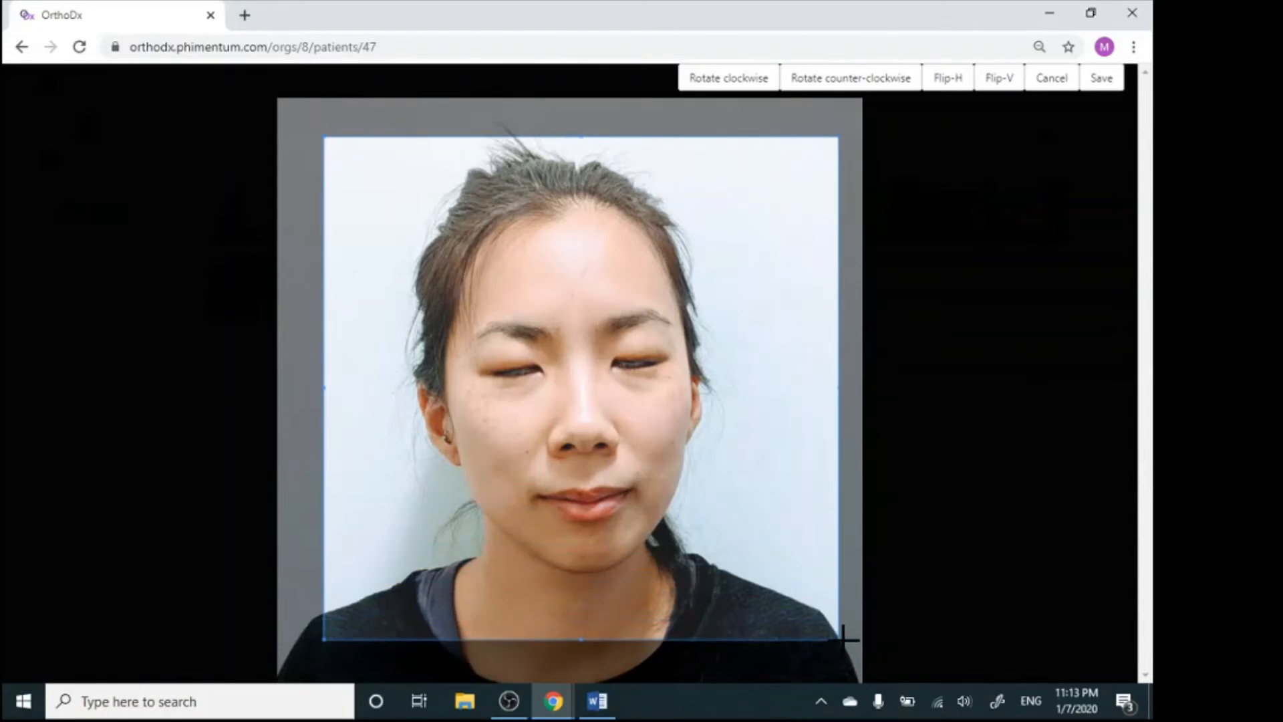
left_click(1102, 78)
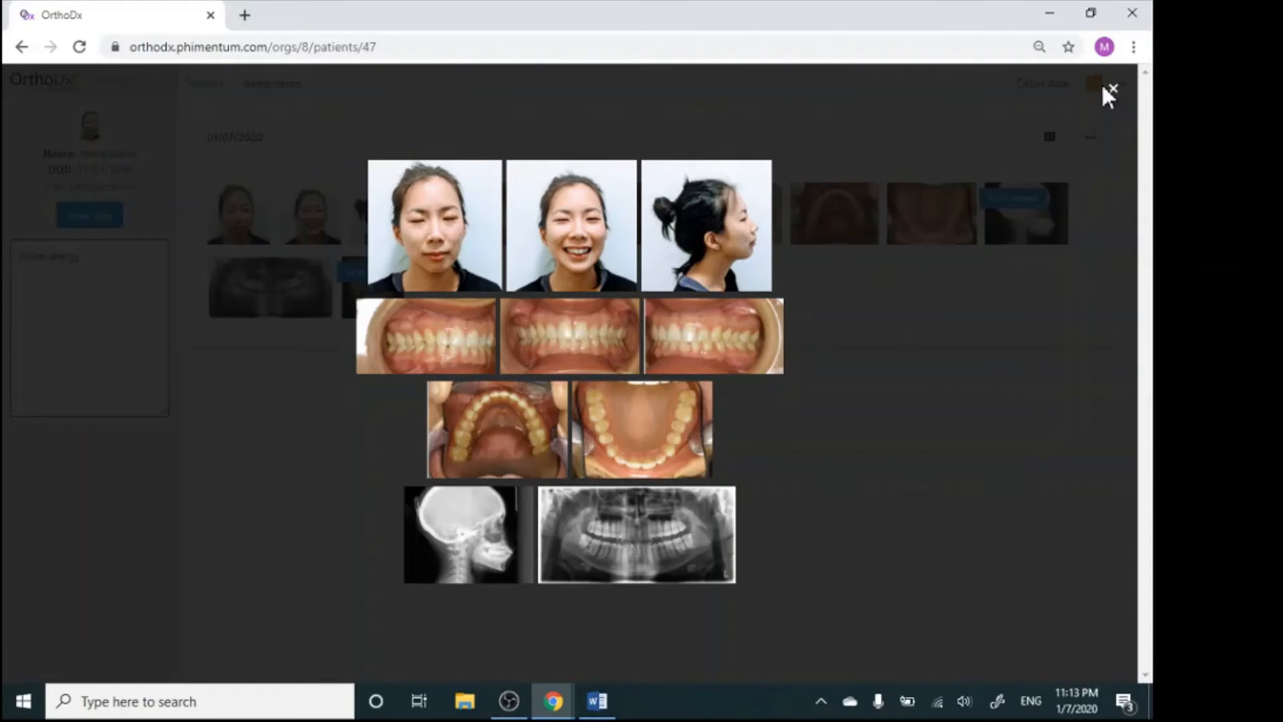
Close the image template, add a new visit with the chart note "upper and lower arches are bonded", and save it
left_click(1113, 89)
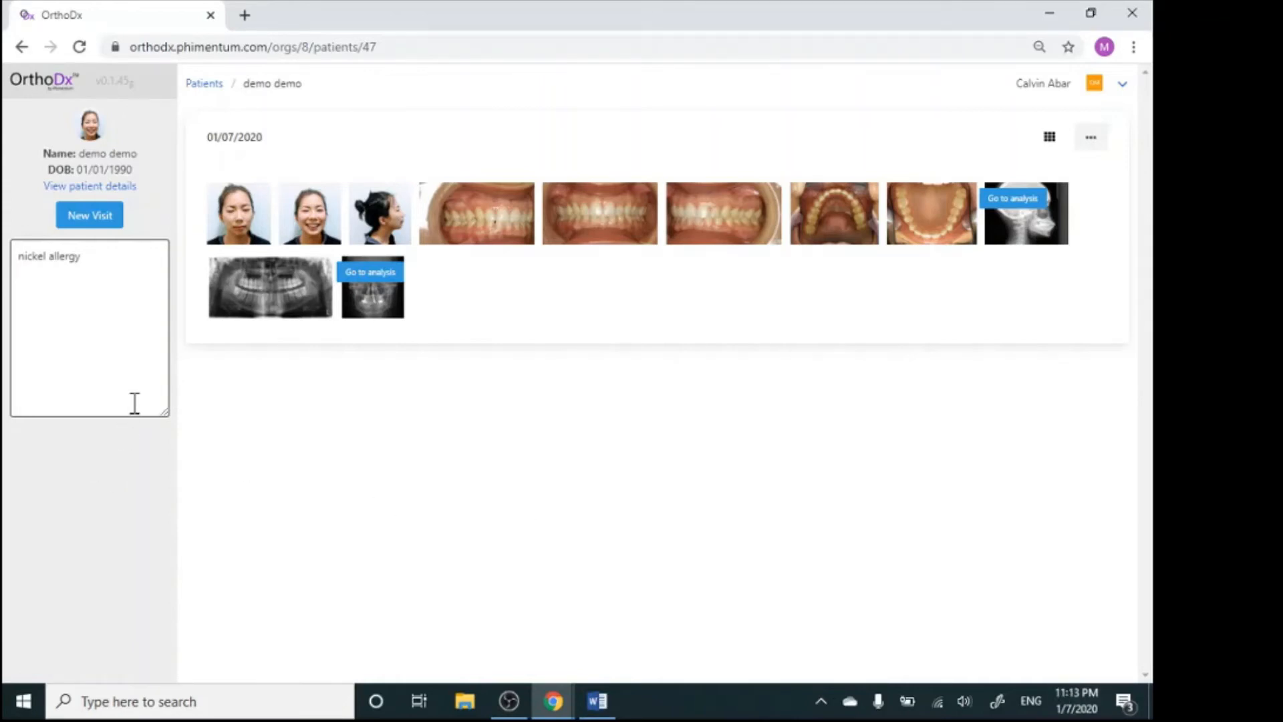
left_click(94, 216)
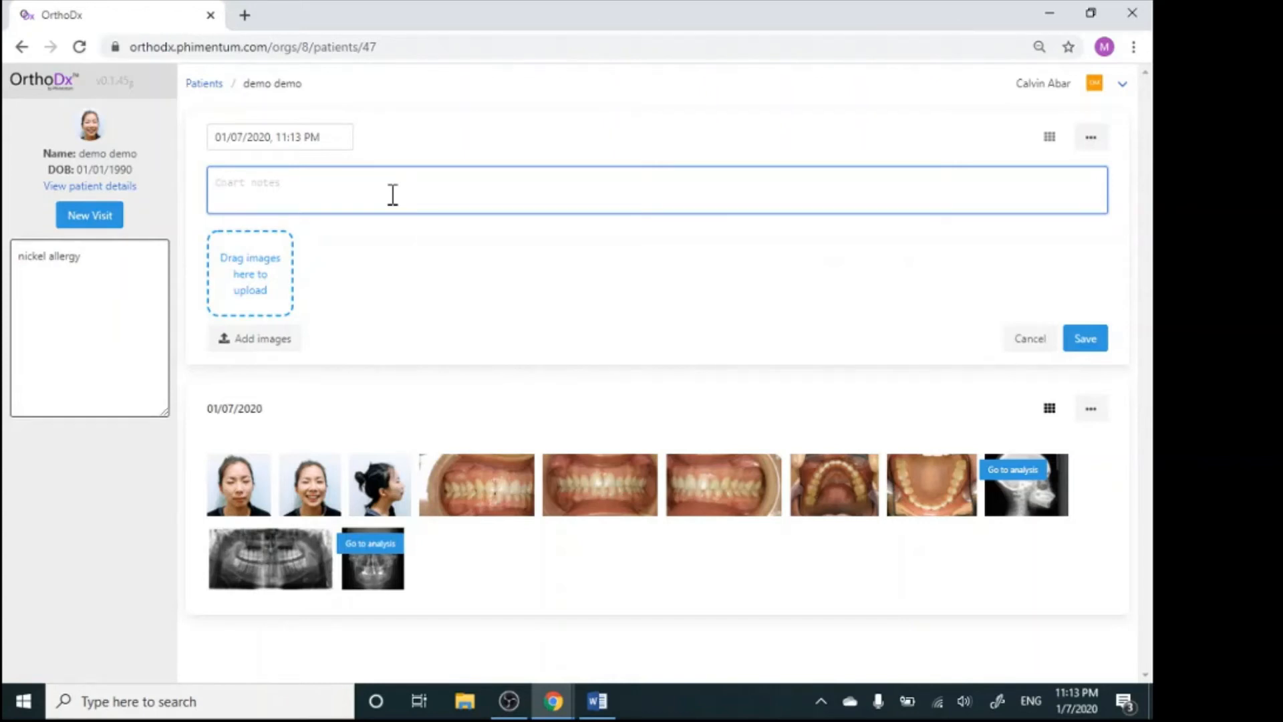
type("upper and lower arches are bo")
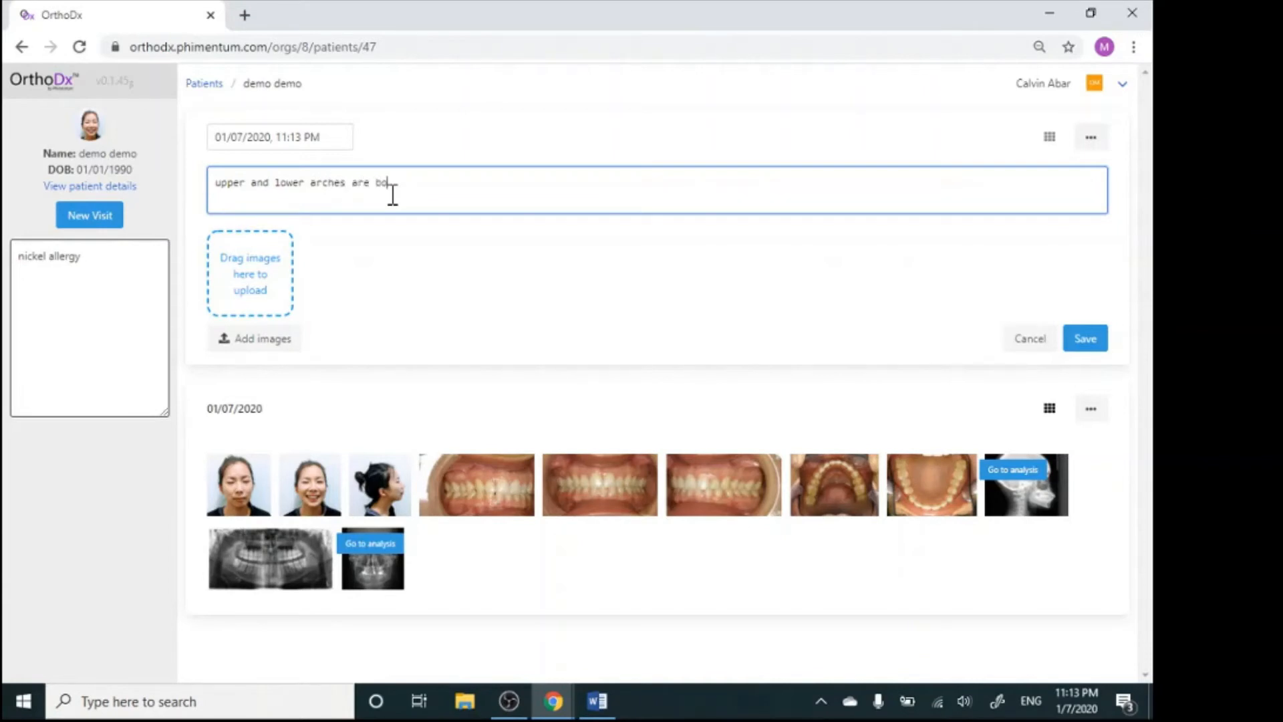
type("oded")
left_click(1084, 341)
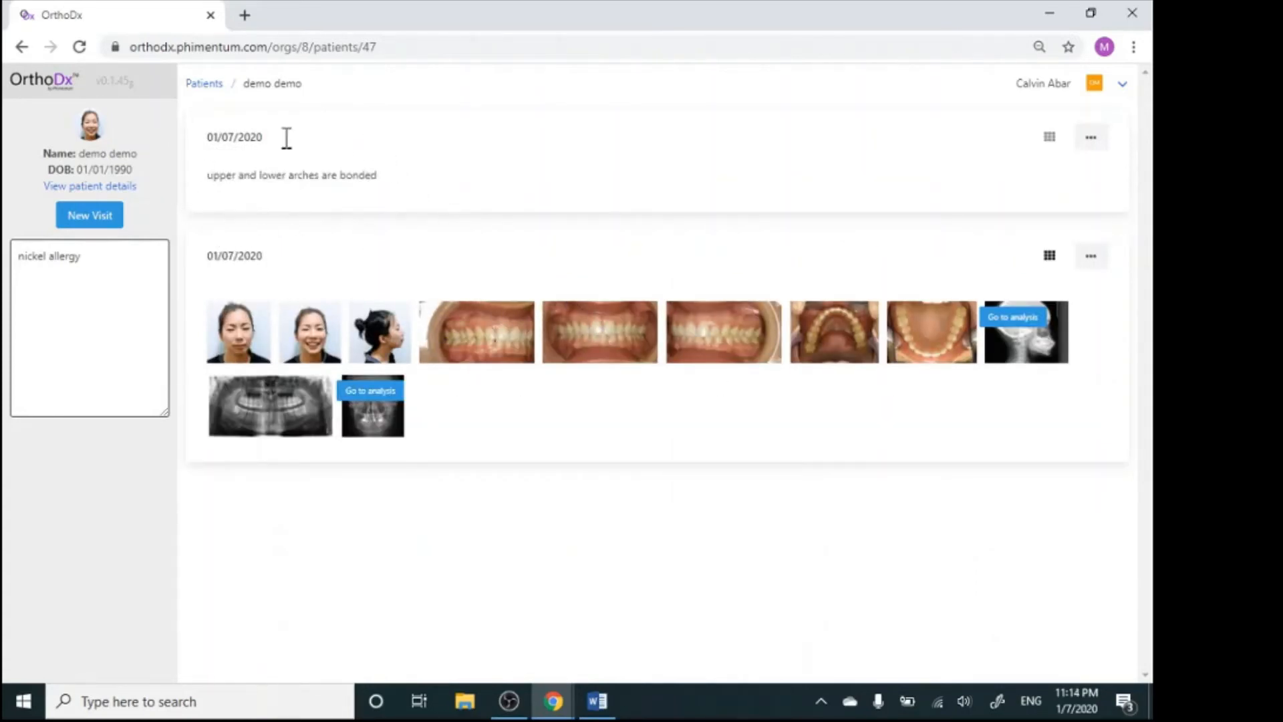
Add another new visit with the chart note "0.016" niti arches were placed" and save it
left_click(90, 215)
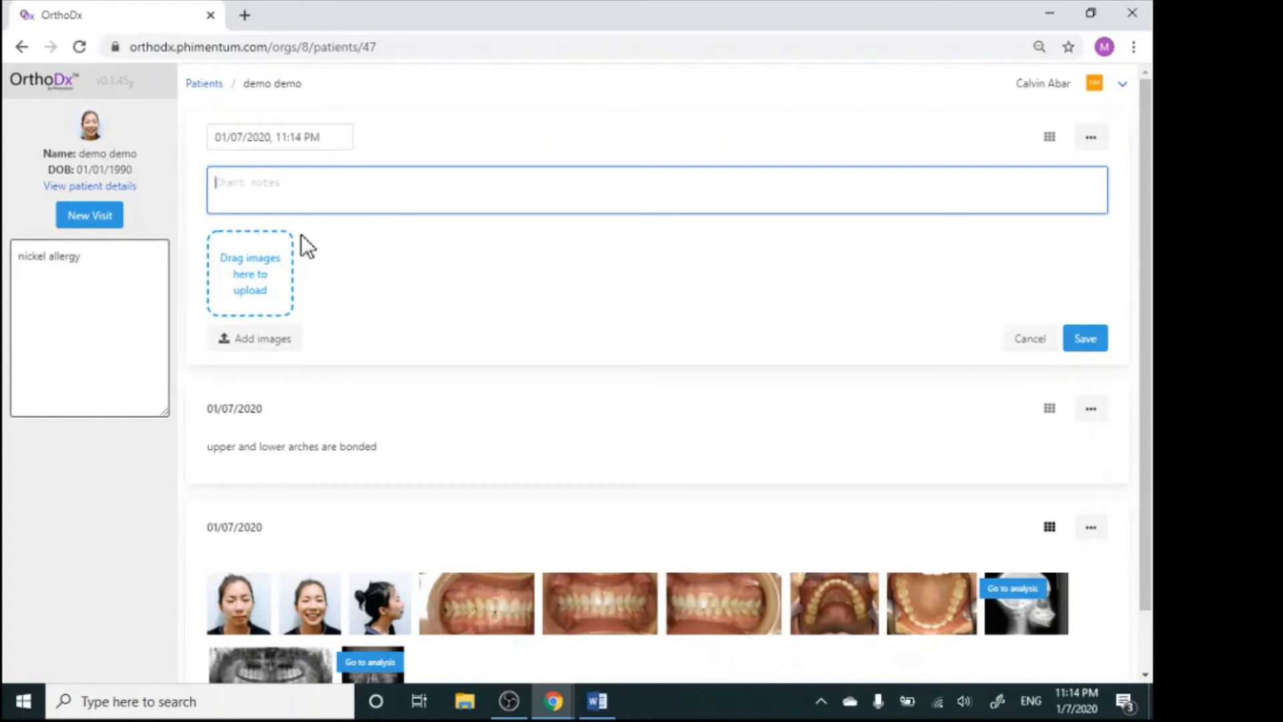
type("0.016\" niti arches were plcaed")
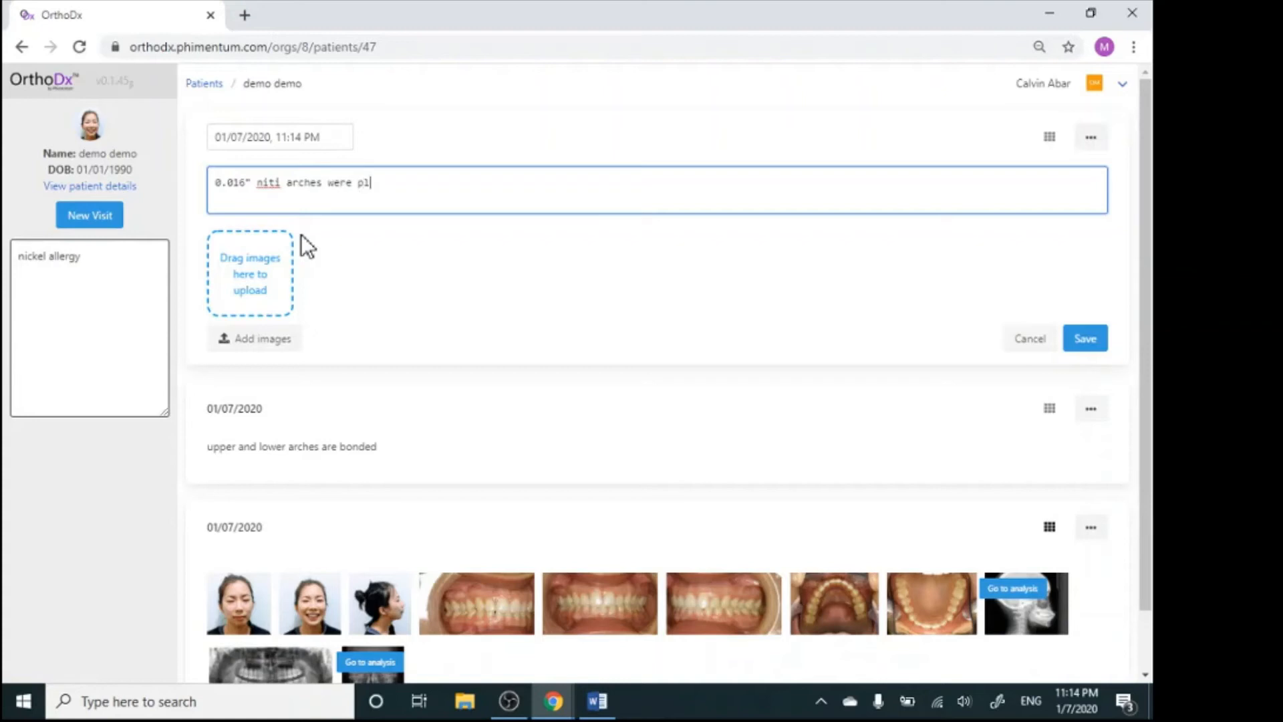
key("BackSpace")
key("BackSpace")
key("BackSpace")
key("BackSpace")
type("aced")
left_click(1073, 341)
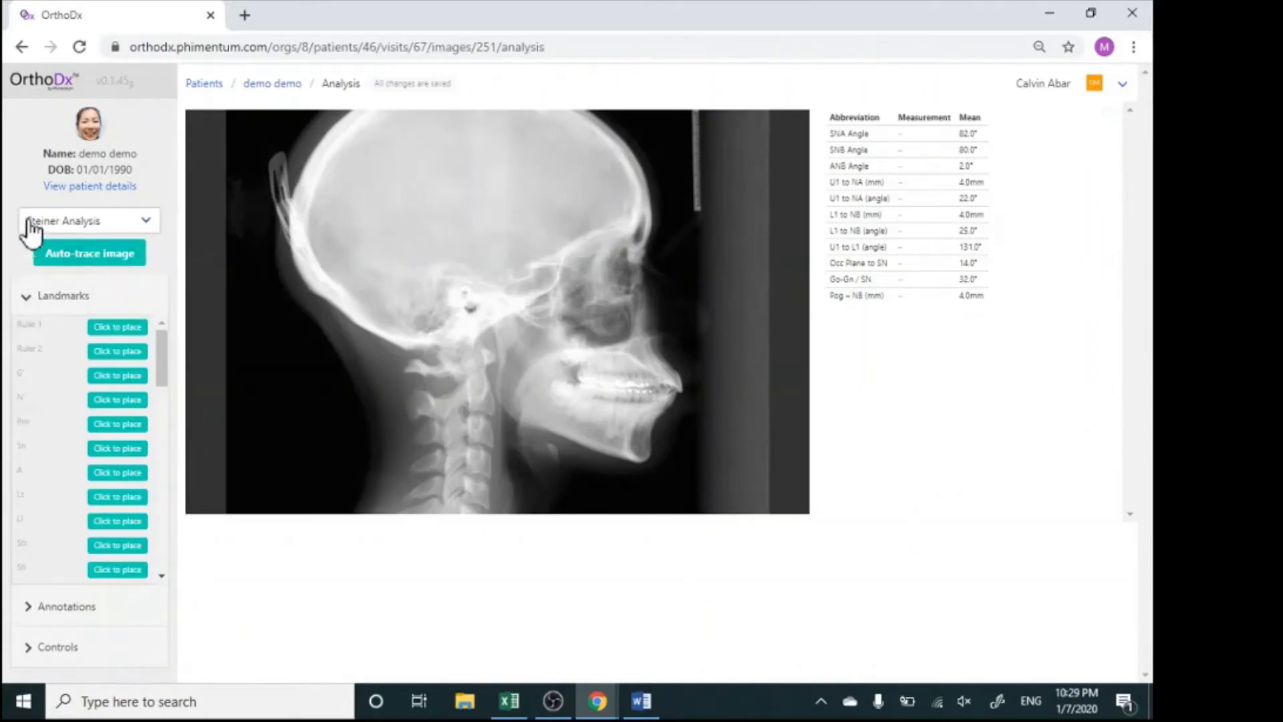
Examine the Landmarks, Annotations and Controls sections and the list of available analyses for the lateral cephalogram
left_click(26, 305)
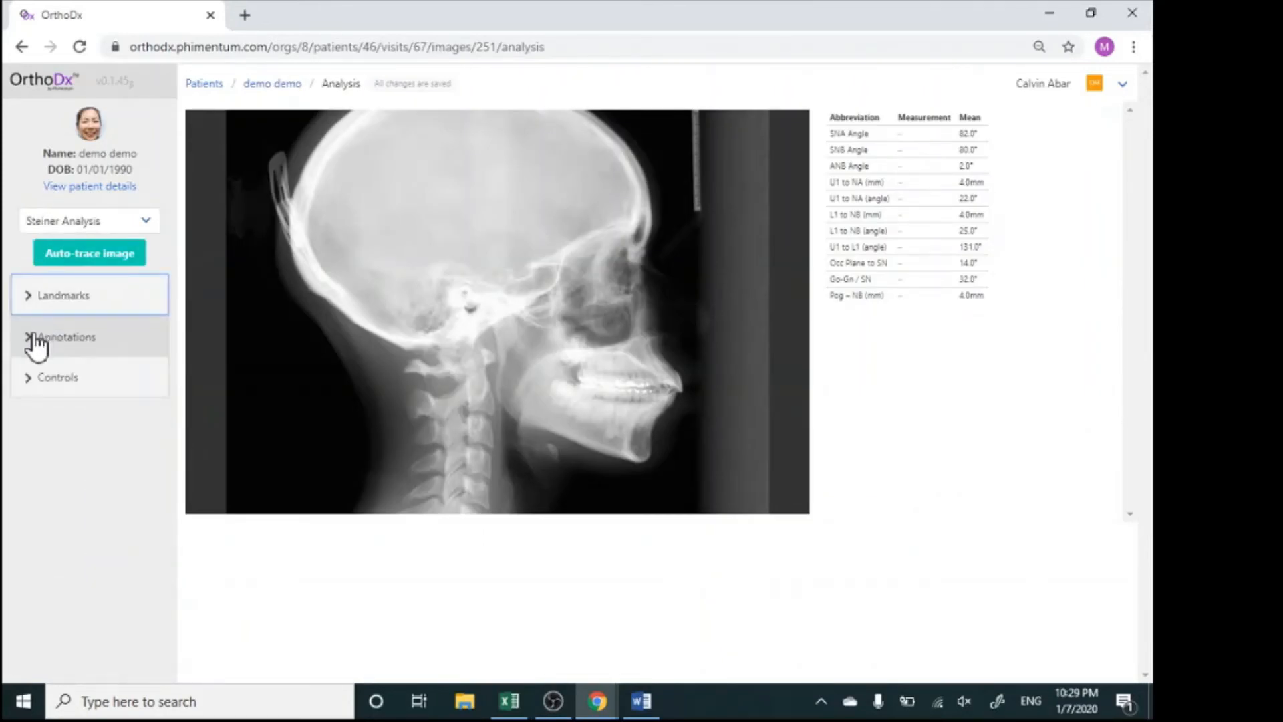
left_click(35, 342)
left_click(35, 342)
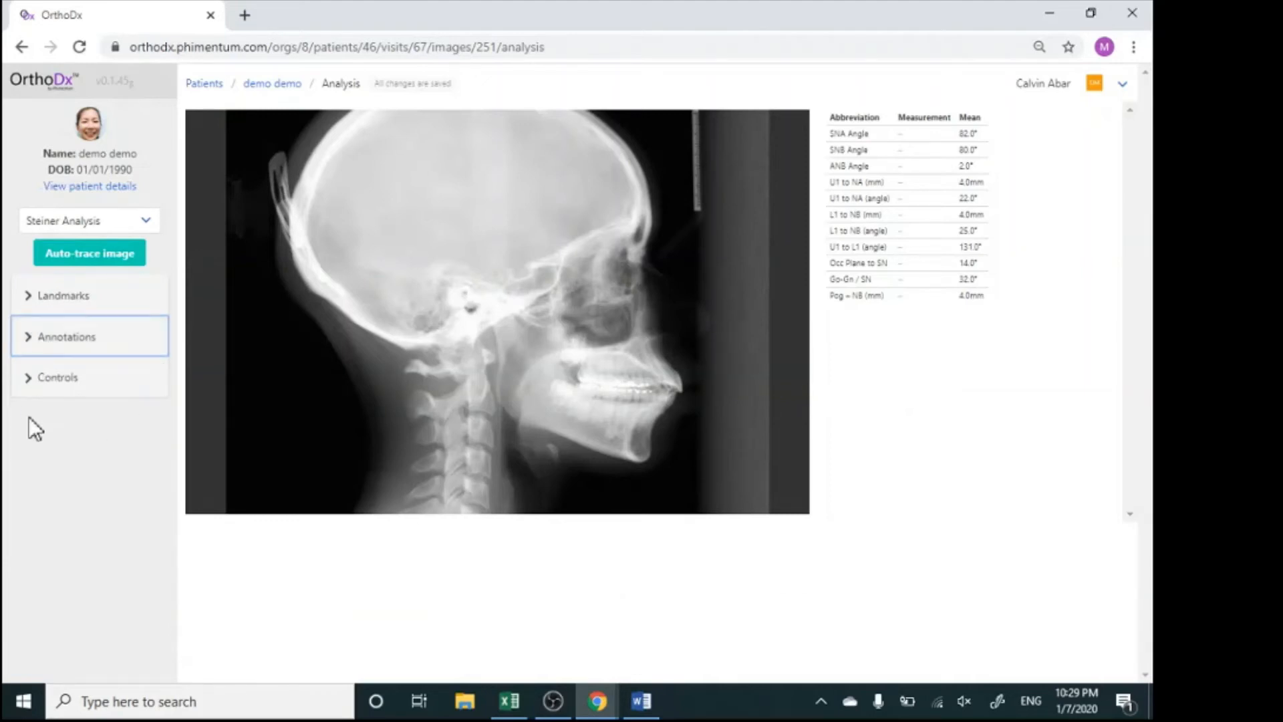
left_click(25, 394)
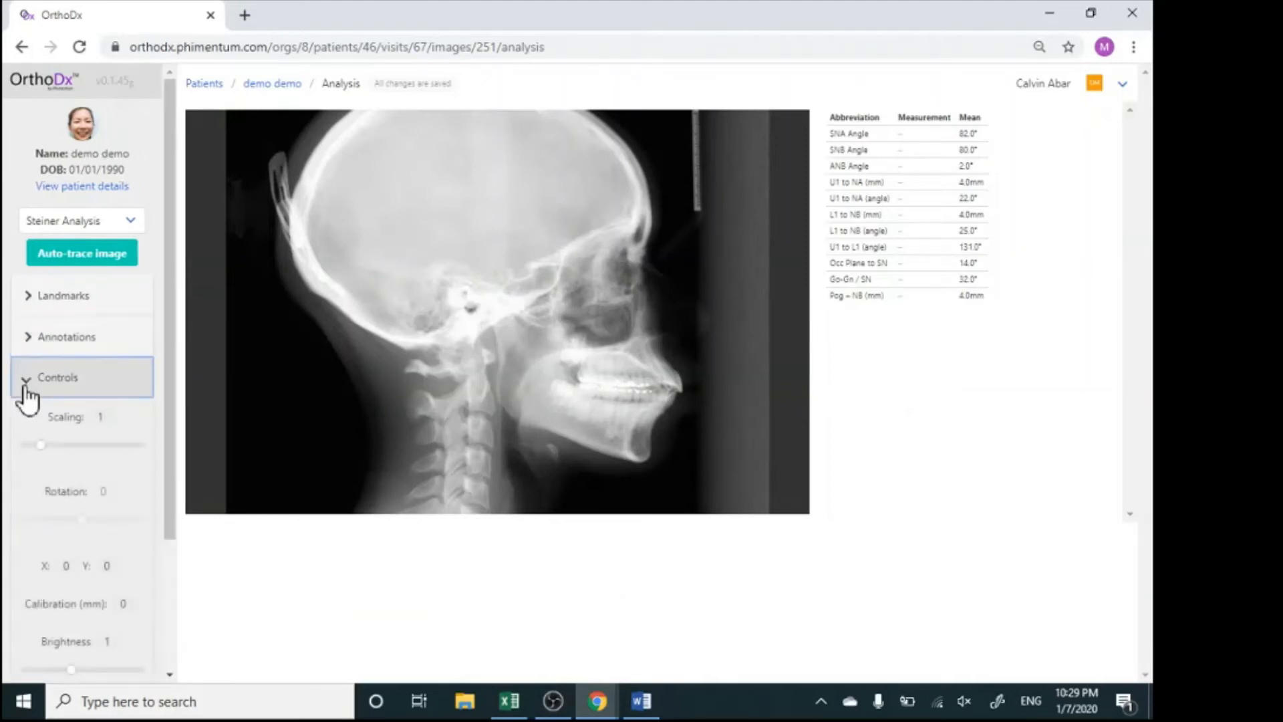
left_click(27, 394)
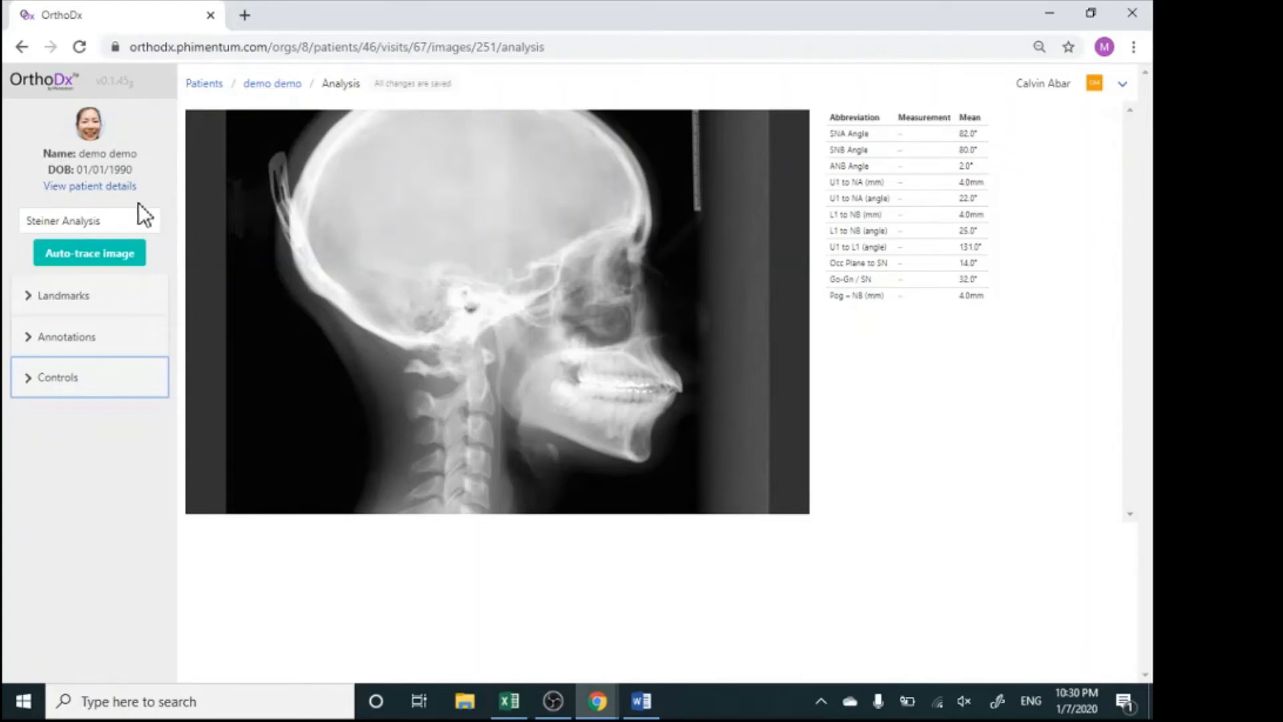
left_click(145, 224)
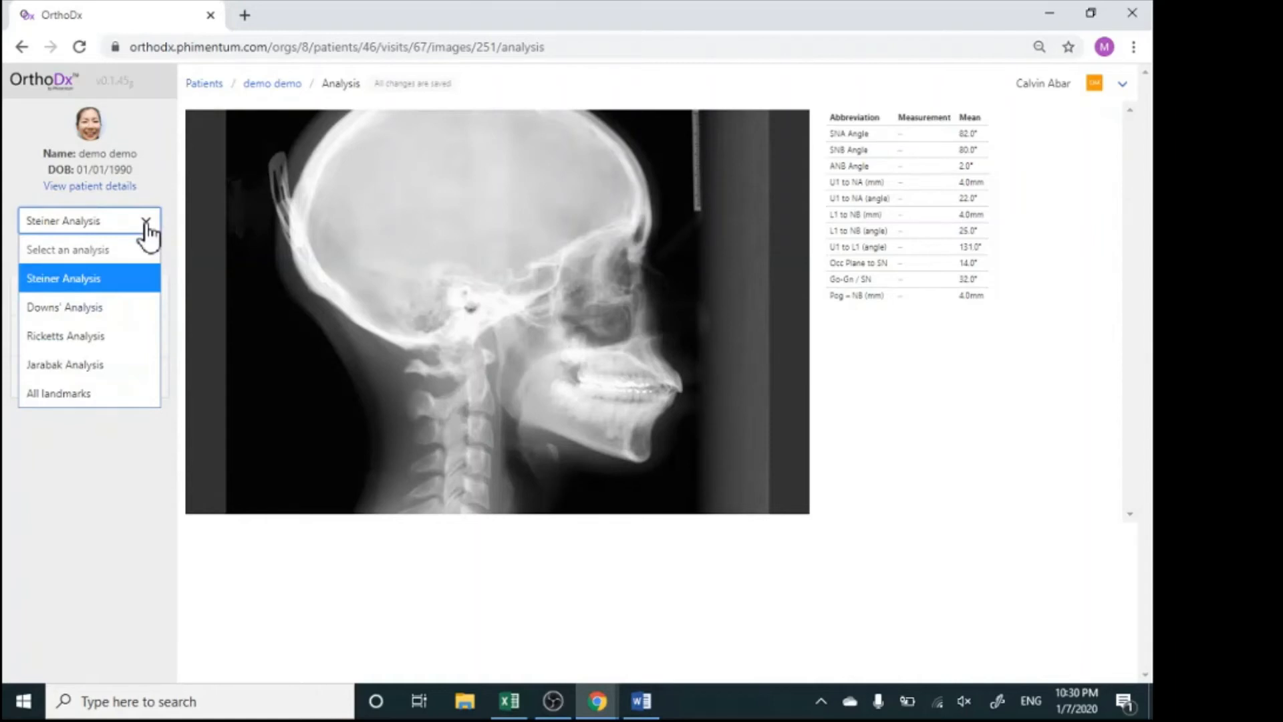
left_click(146, 225)
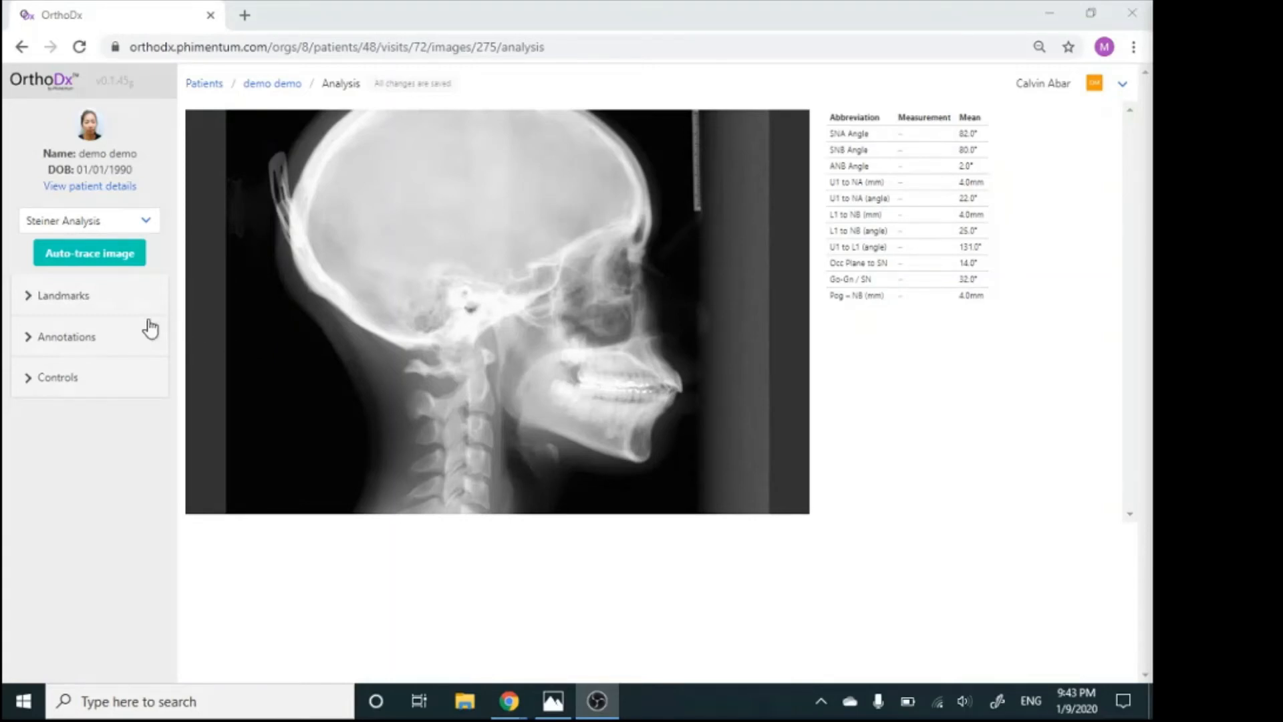
Place the Ruler 1 and Ruler 2 landmarks on the scale bar in the lateral cephalogram
left_click(61, 296)
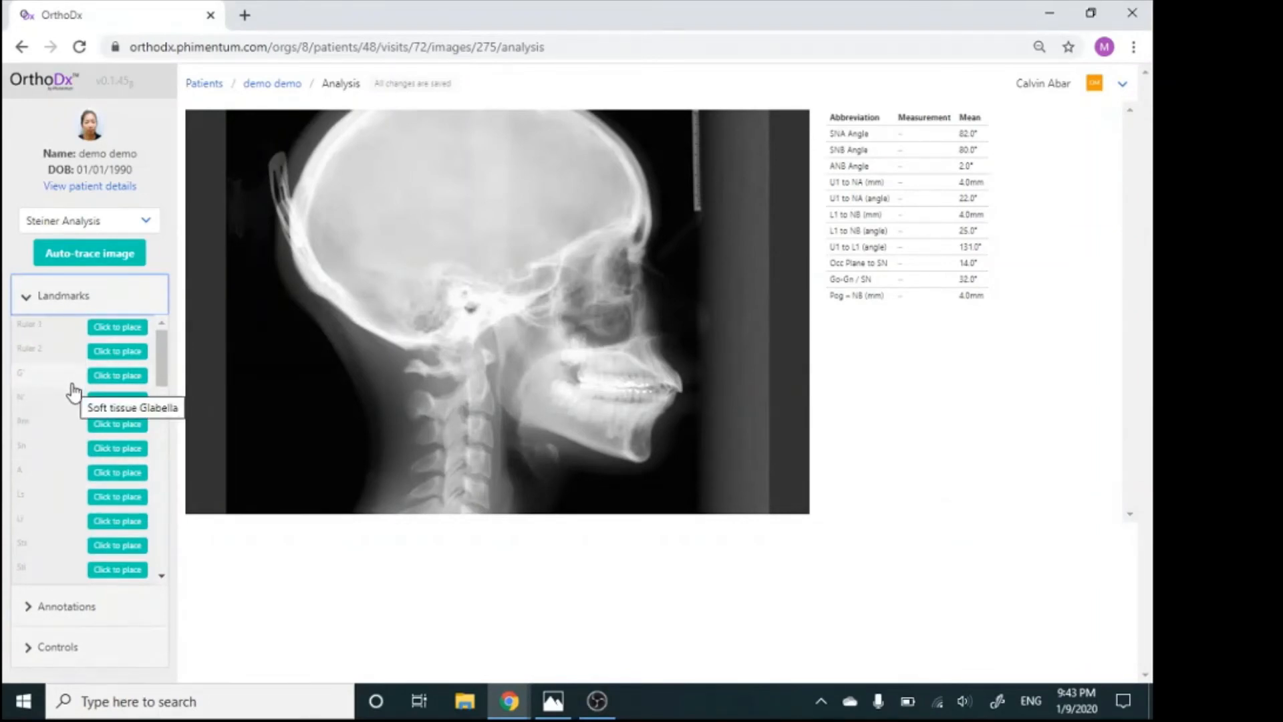
left_click(115, 329)
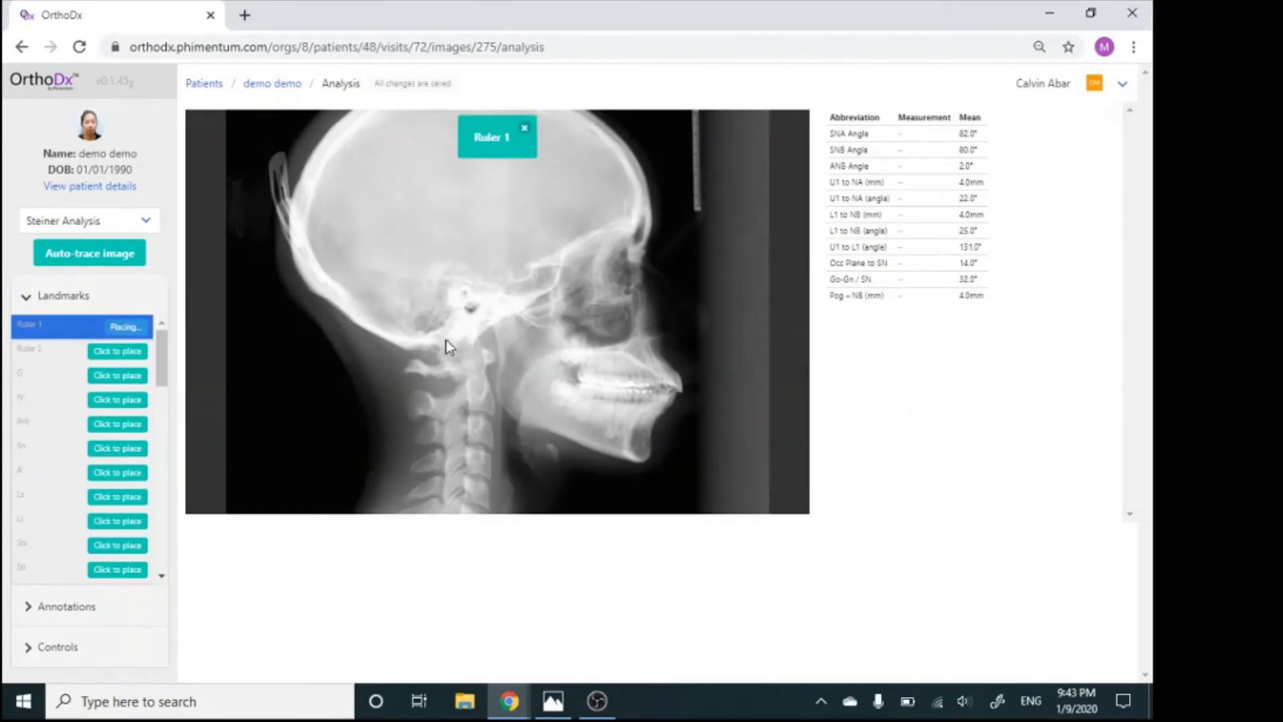
left_click(698, 211)
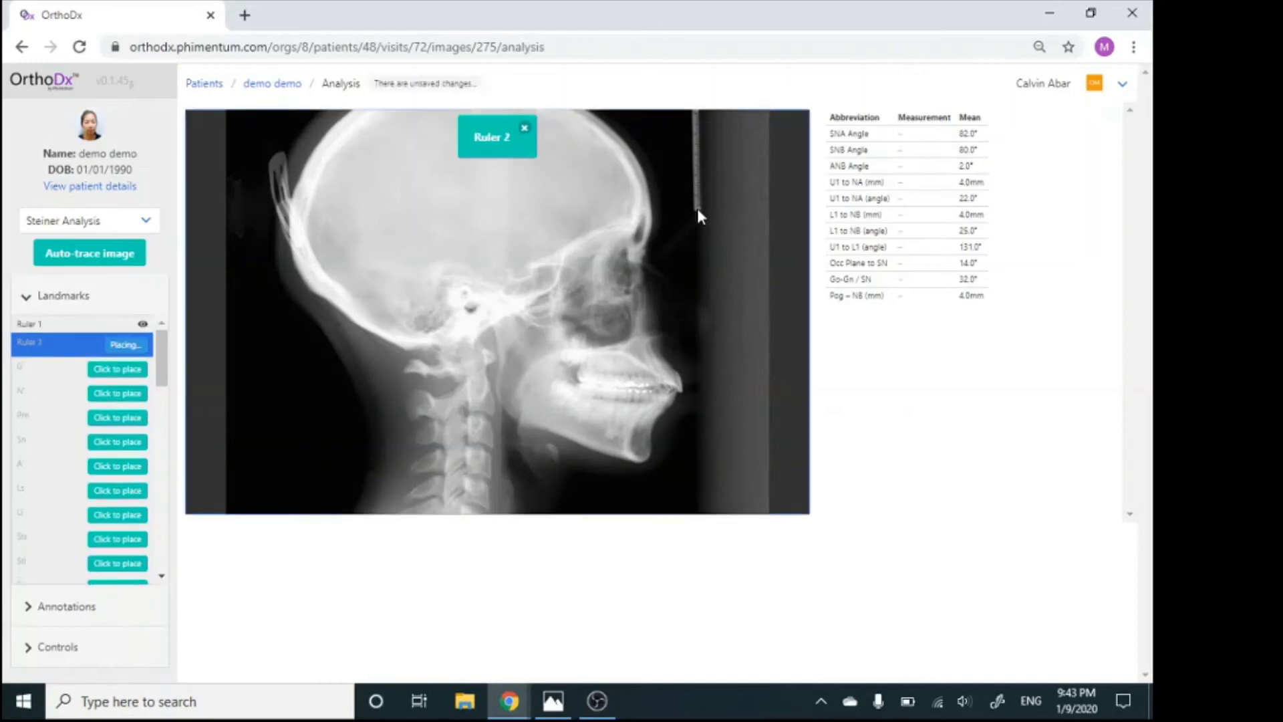
left_click(695, 141)
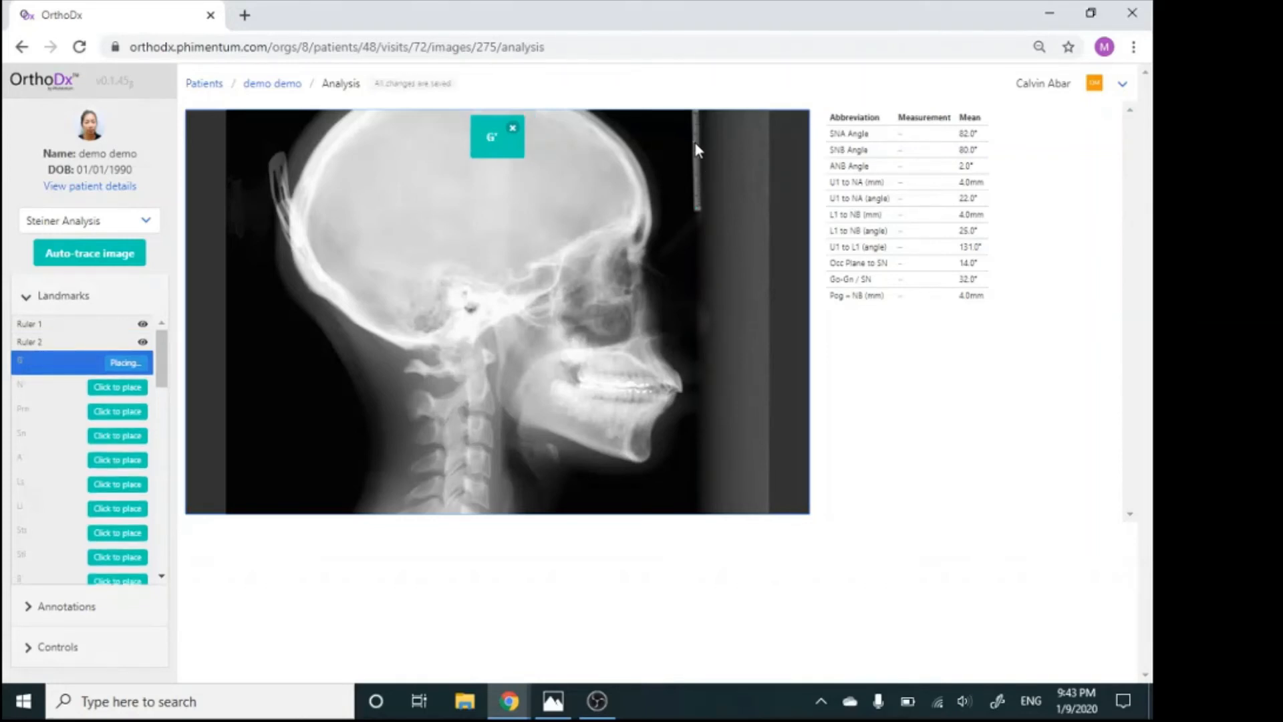
Place the soft-tissue landmarks G', N', Prn, Sn, A' and Ls along the facial profile from forehead to upper lip
left_click(656, 230)
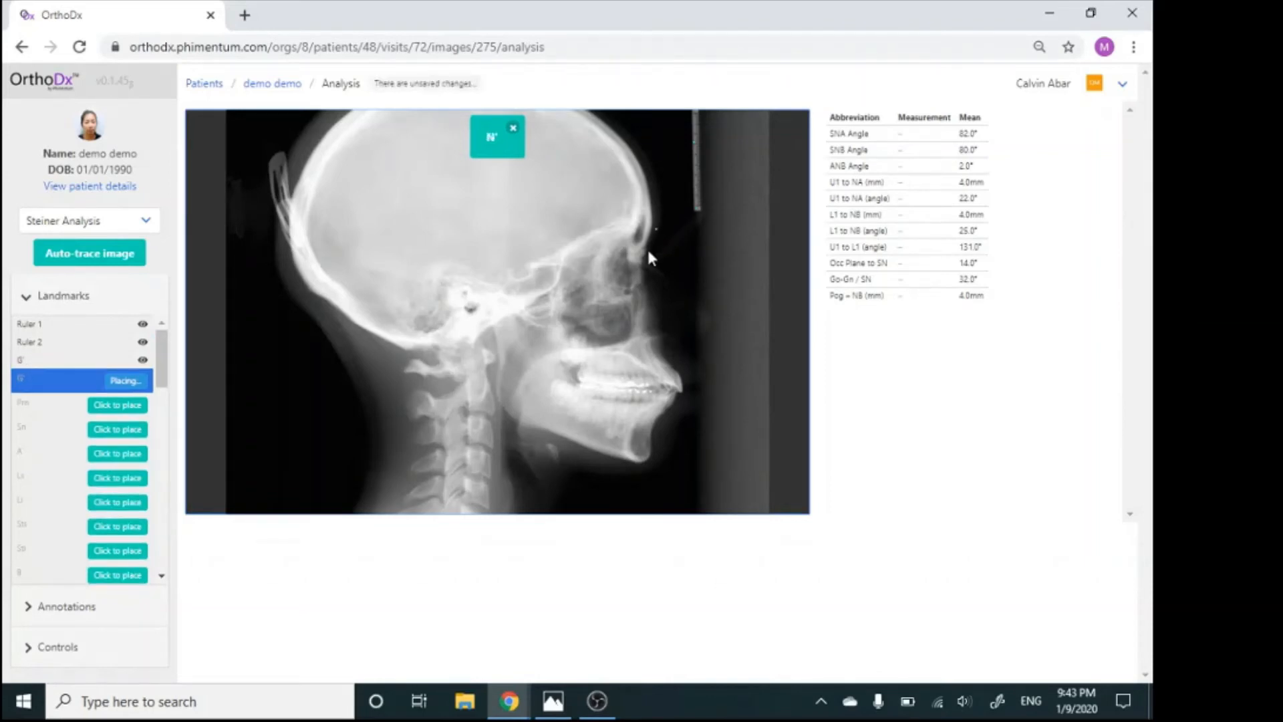
left_click(649, 250)
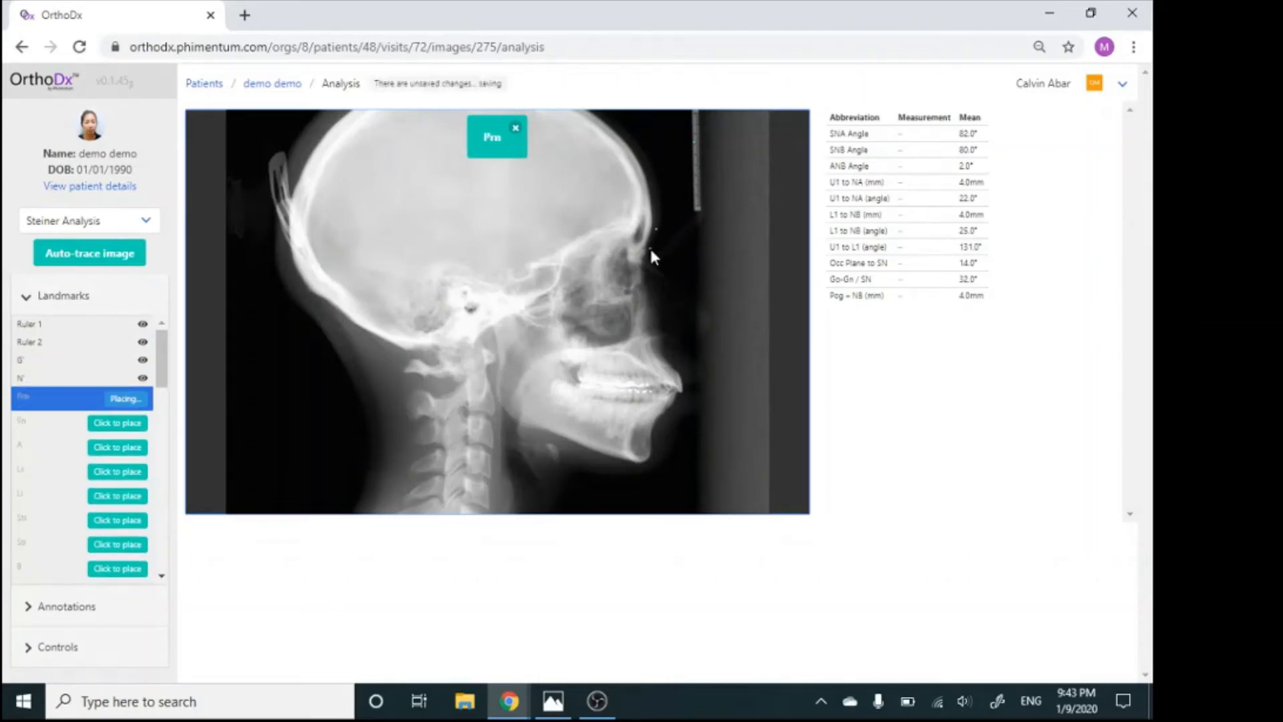
left_click(709, 321)
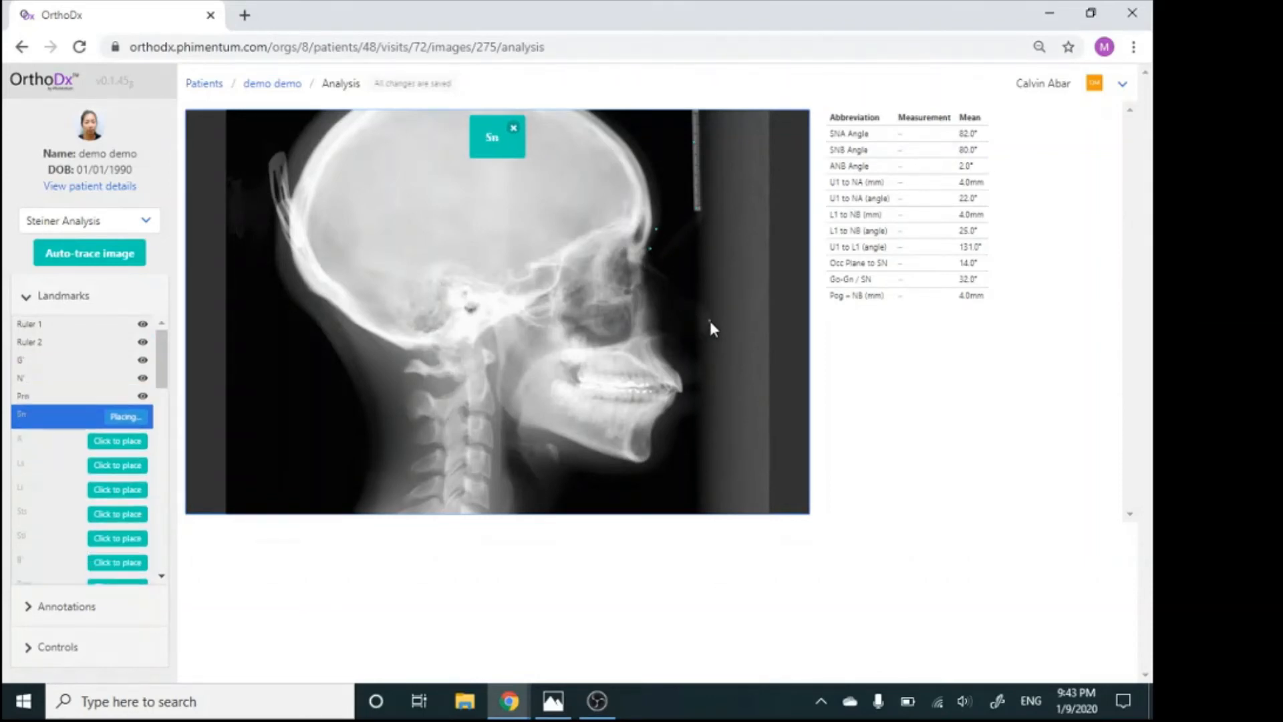
left_click(679, 343)
left_click(686, 356)
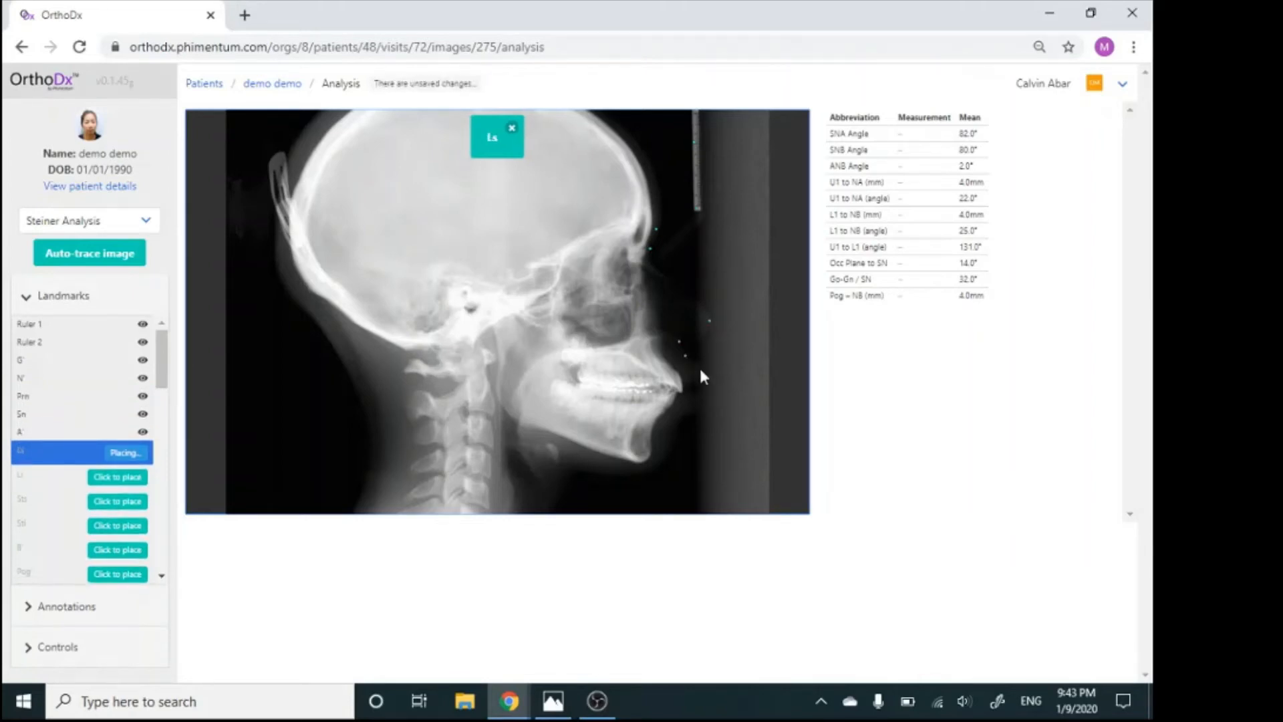
left_click(699, 367)
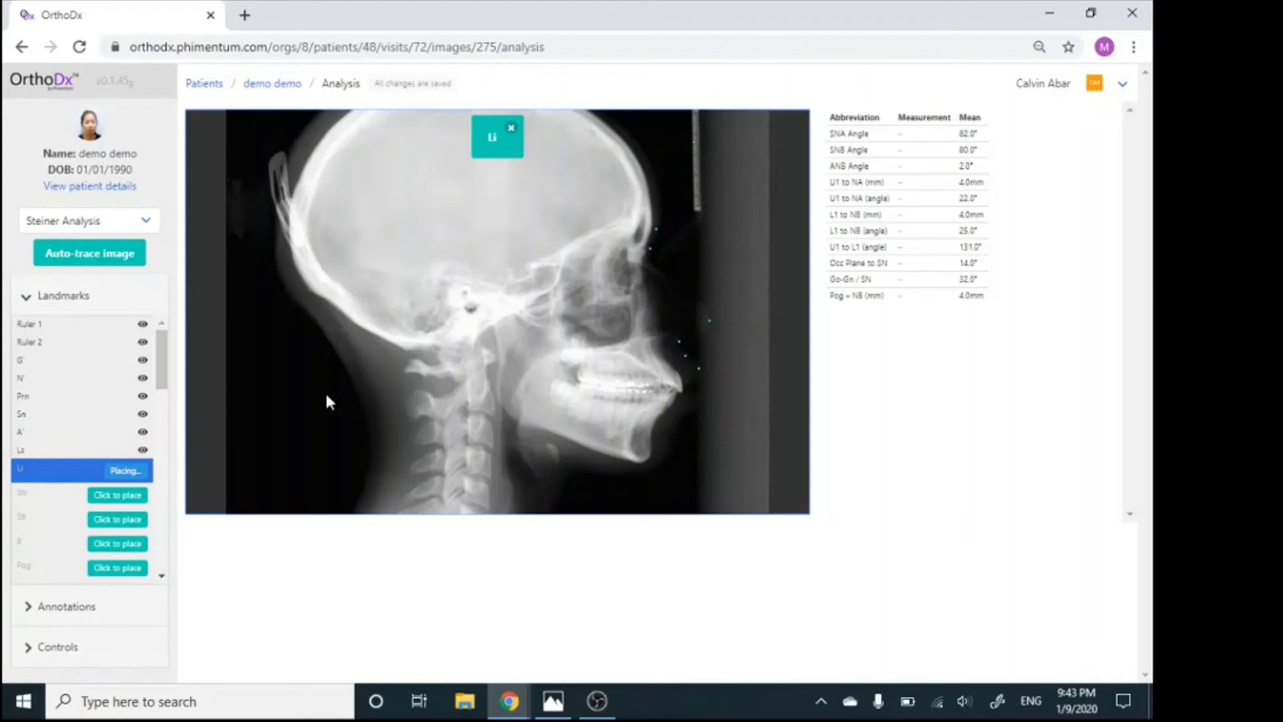
Stop landmark placement before Li and set the ruler calibration to 35 mm
scroll(59, 467, "down", 5)
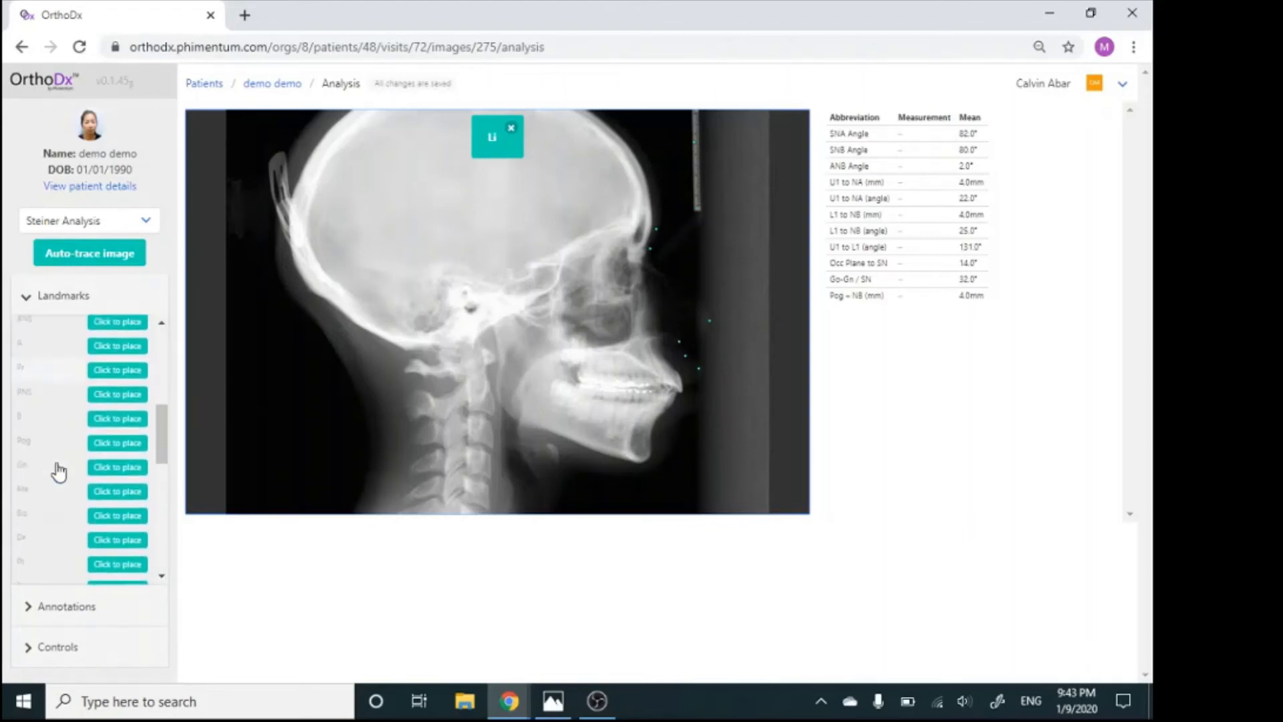
scroll(59, 471, "up", 5)
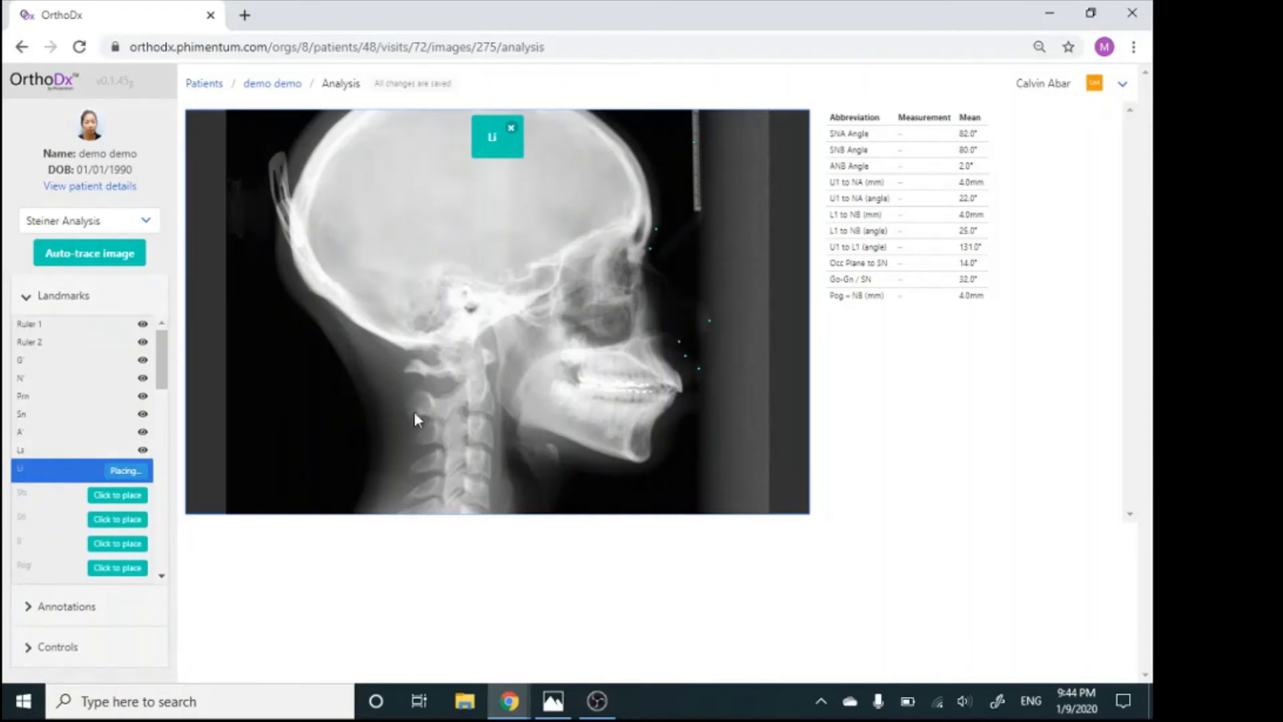
left_click(698, 369)
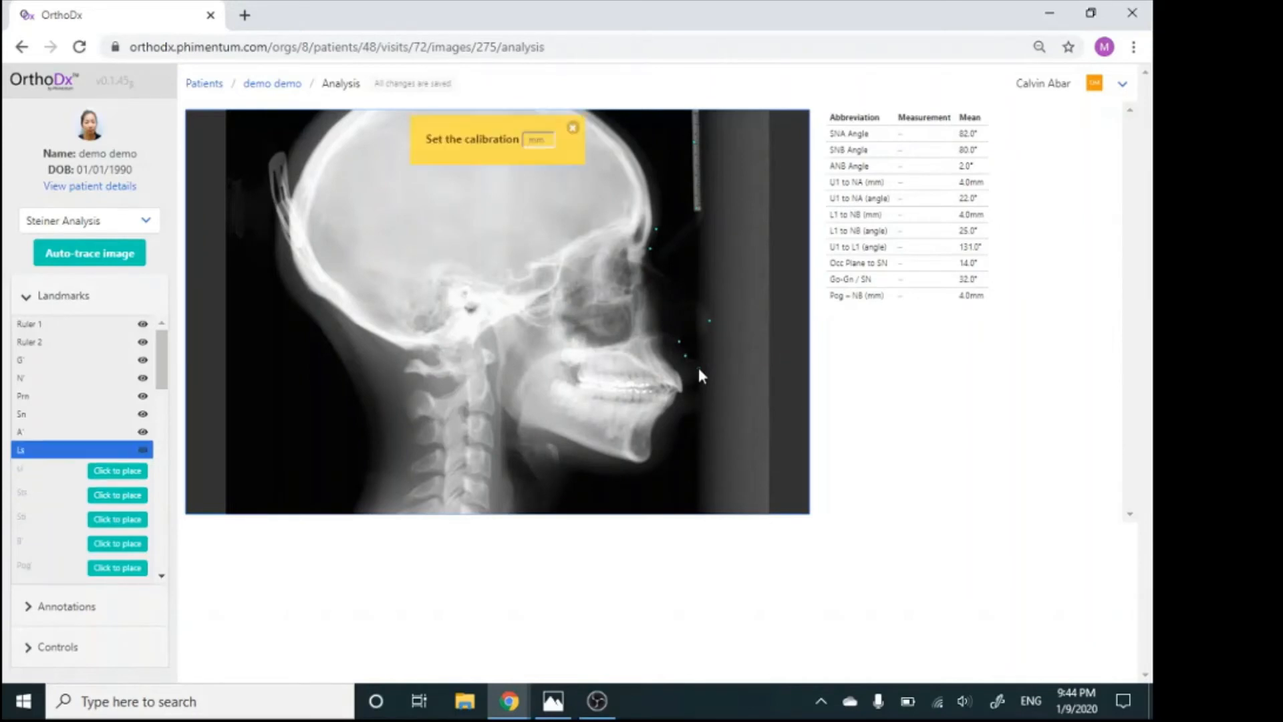
left_click(718, 377)
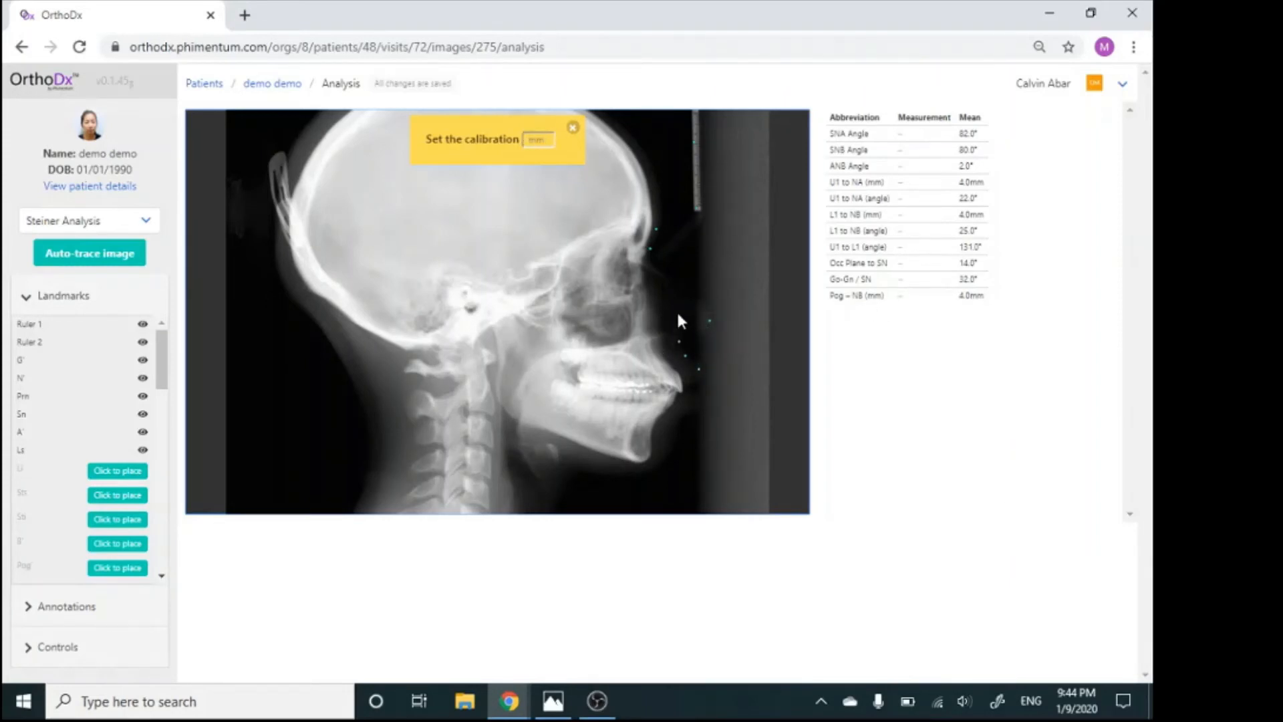
left_click(540, 143)
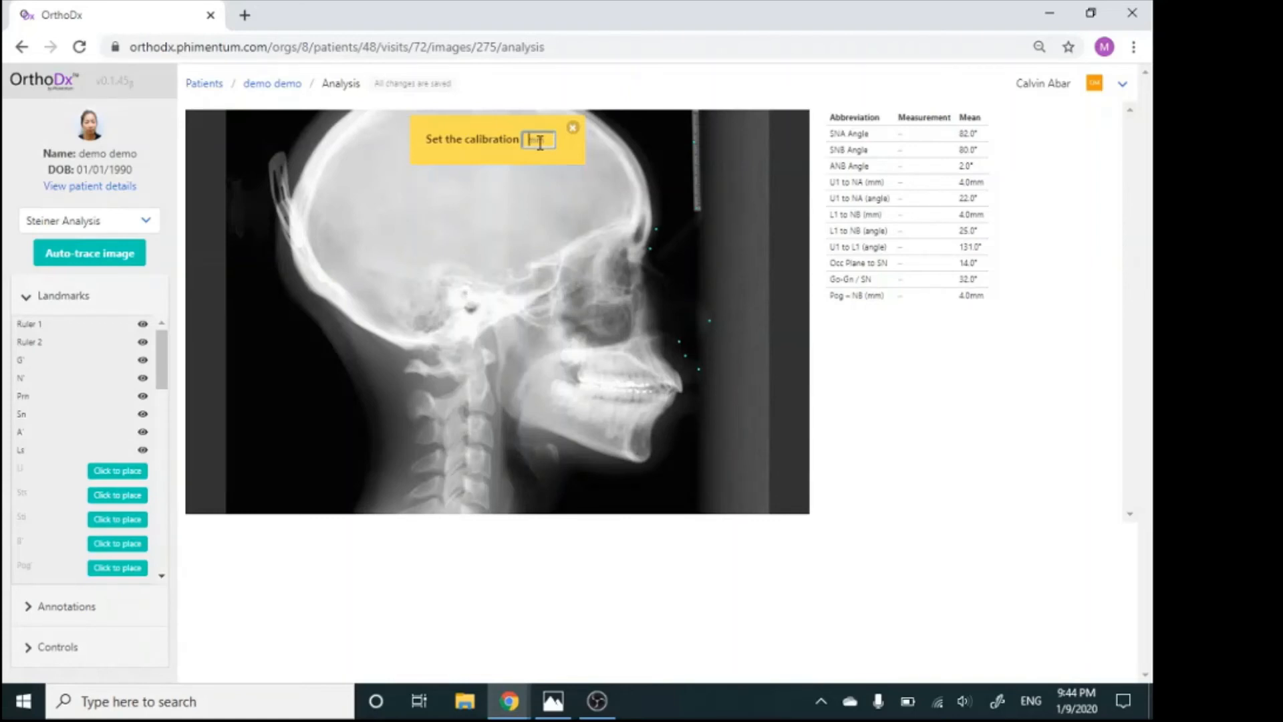
type("35")
key("Return")
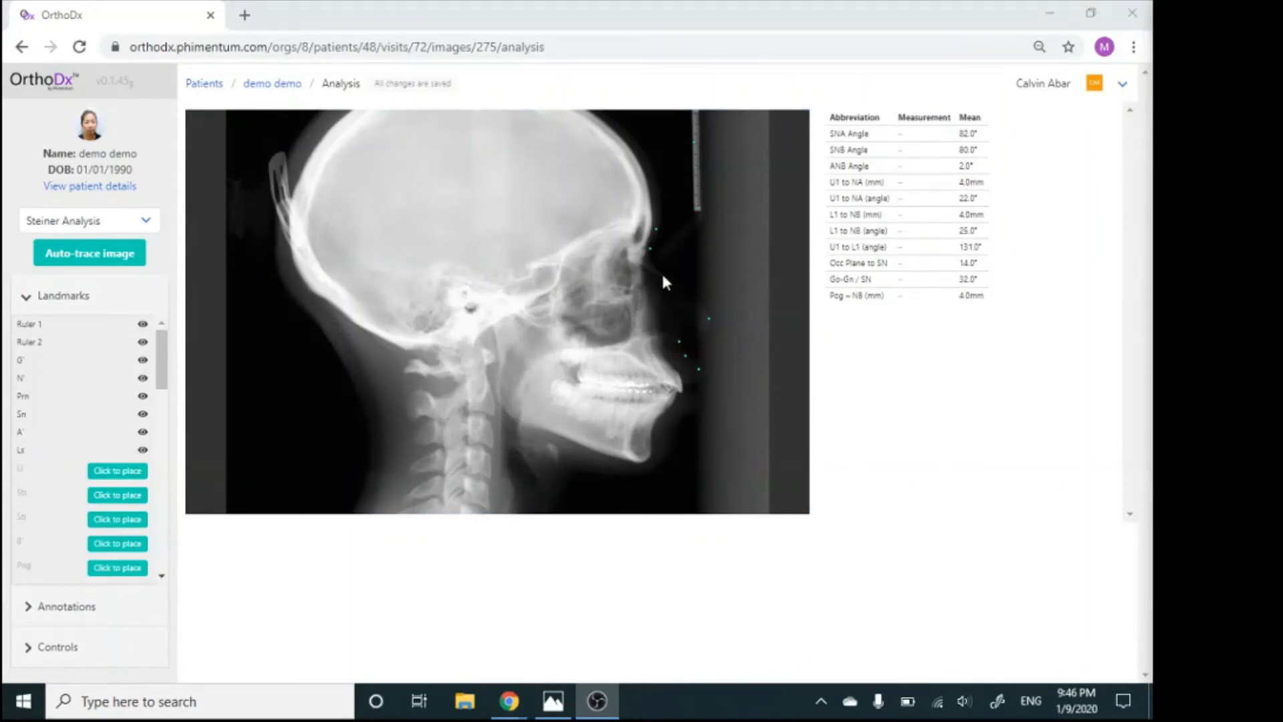
Delete the Prn landmark and place it again at the tip of the nose
left_click(51, 396)
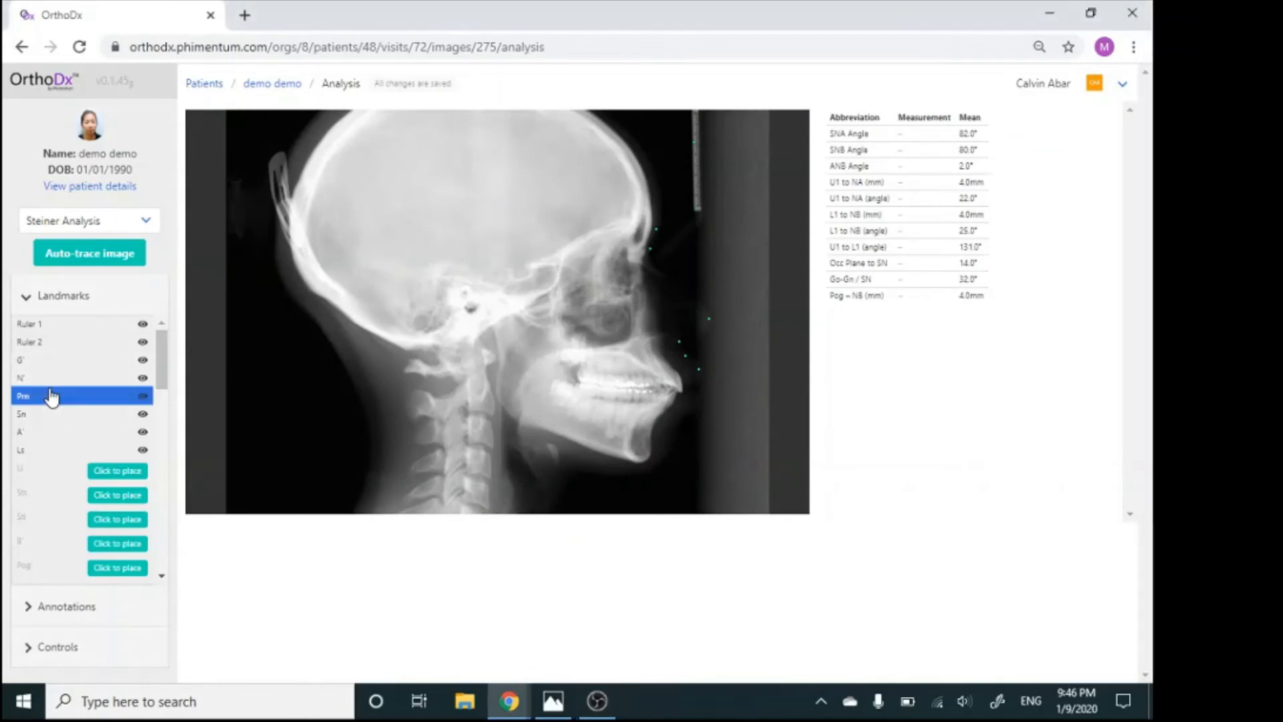
key("Delete")
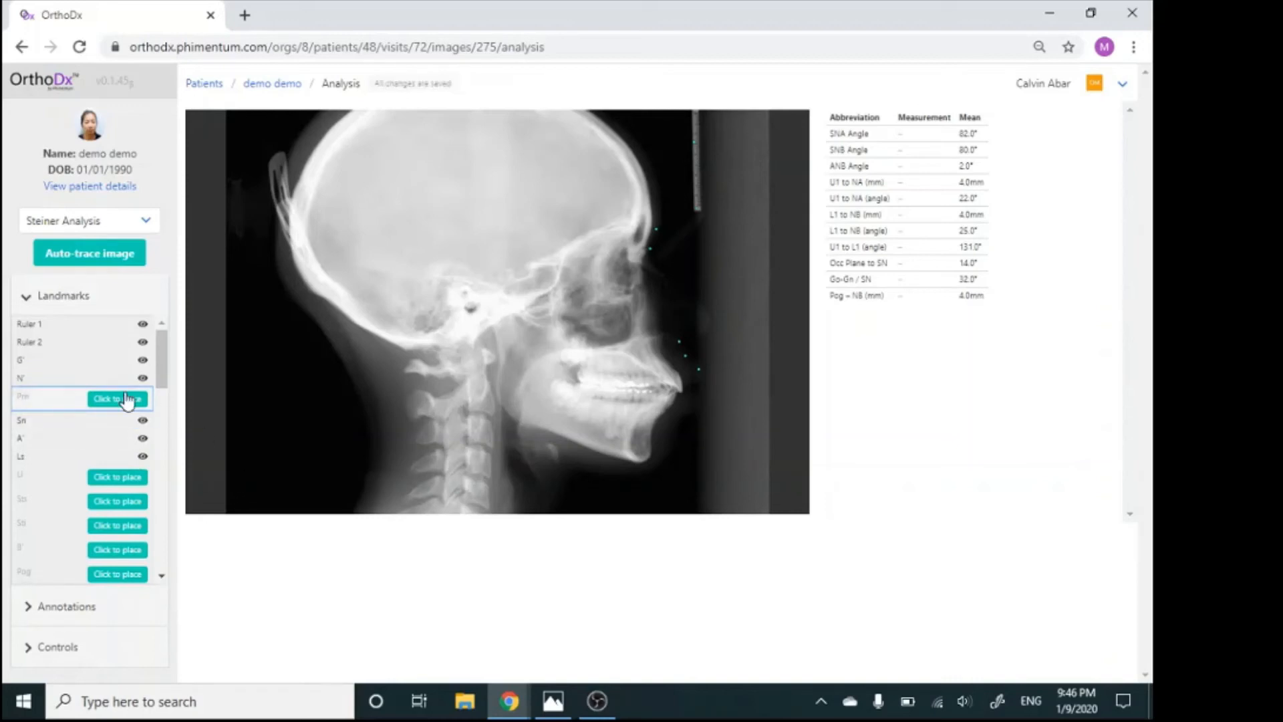
left_click(126, 400)
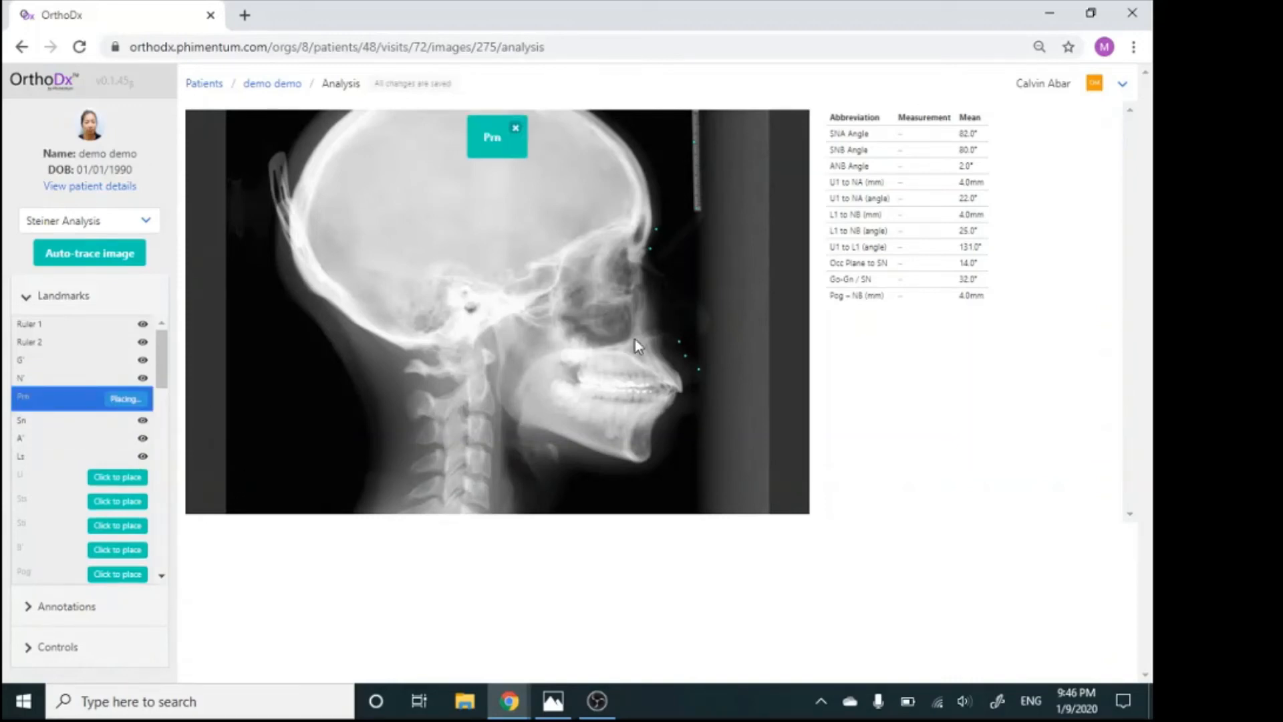
left_click(709, 317)
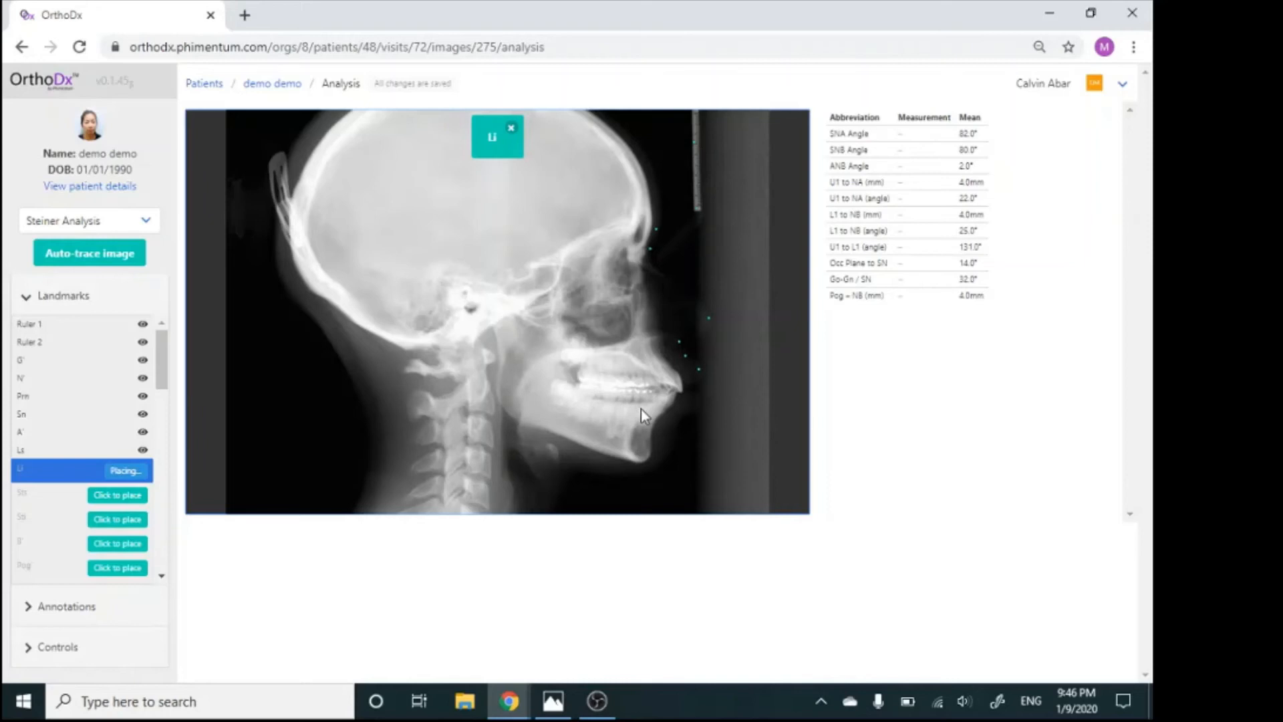
Auto-trace the lateral cephalogram and examine the traced jaws and teeth up close
left_click(105, 263)
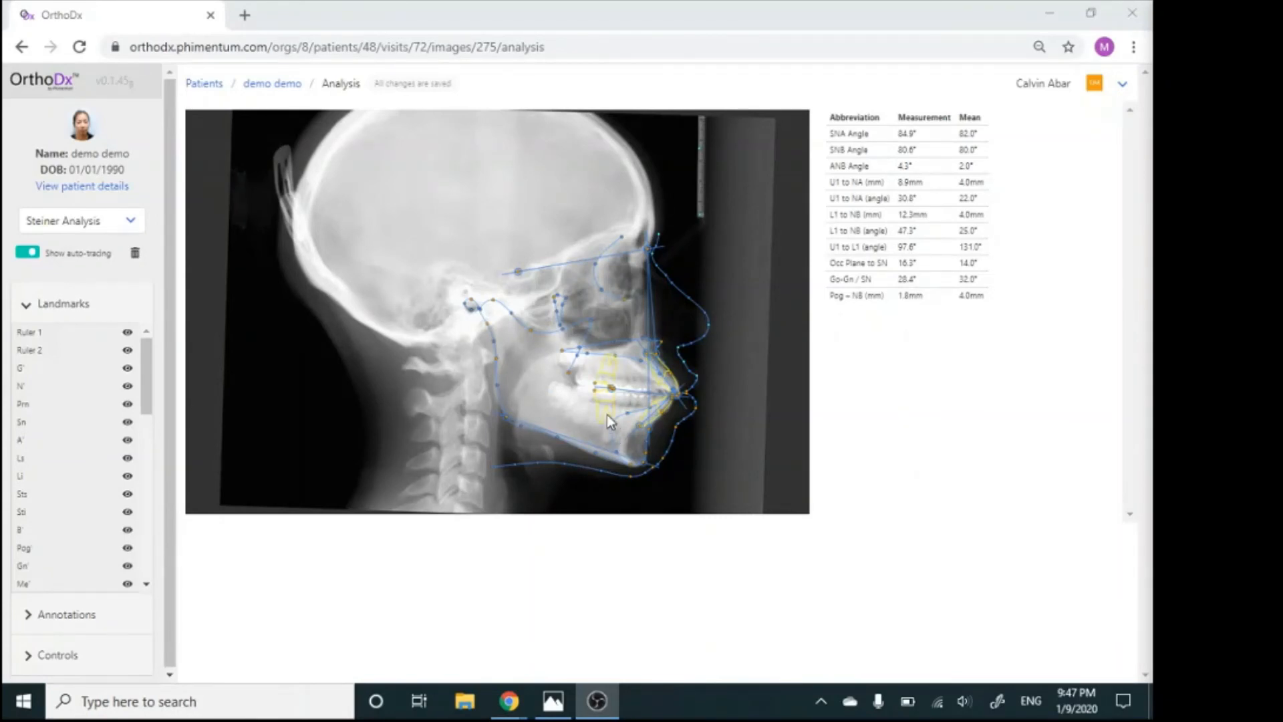
scroll(606, 414, "down", 3)
scroll(607, 415, "up", 7)
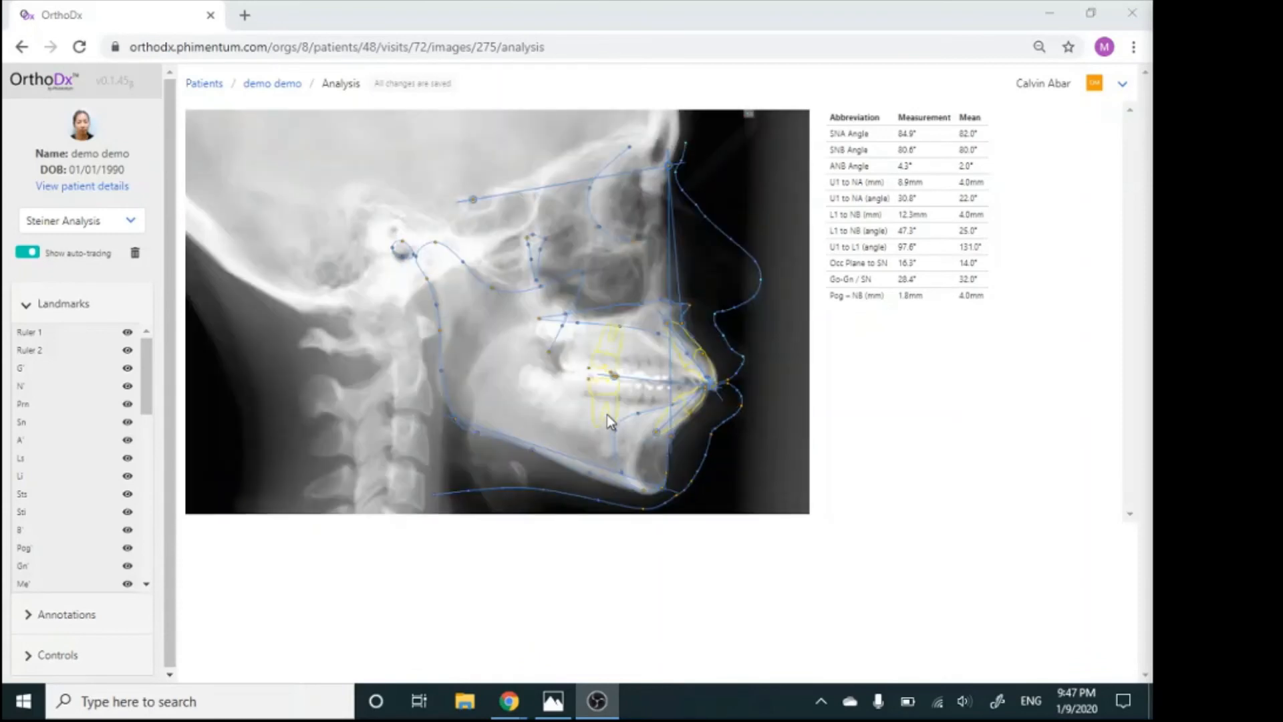
scroll(606, 414, "up", 4)
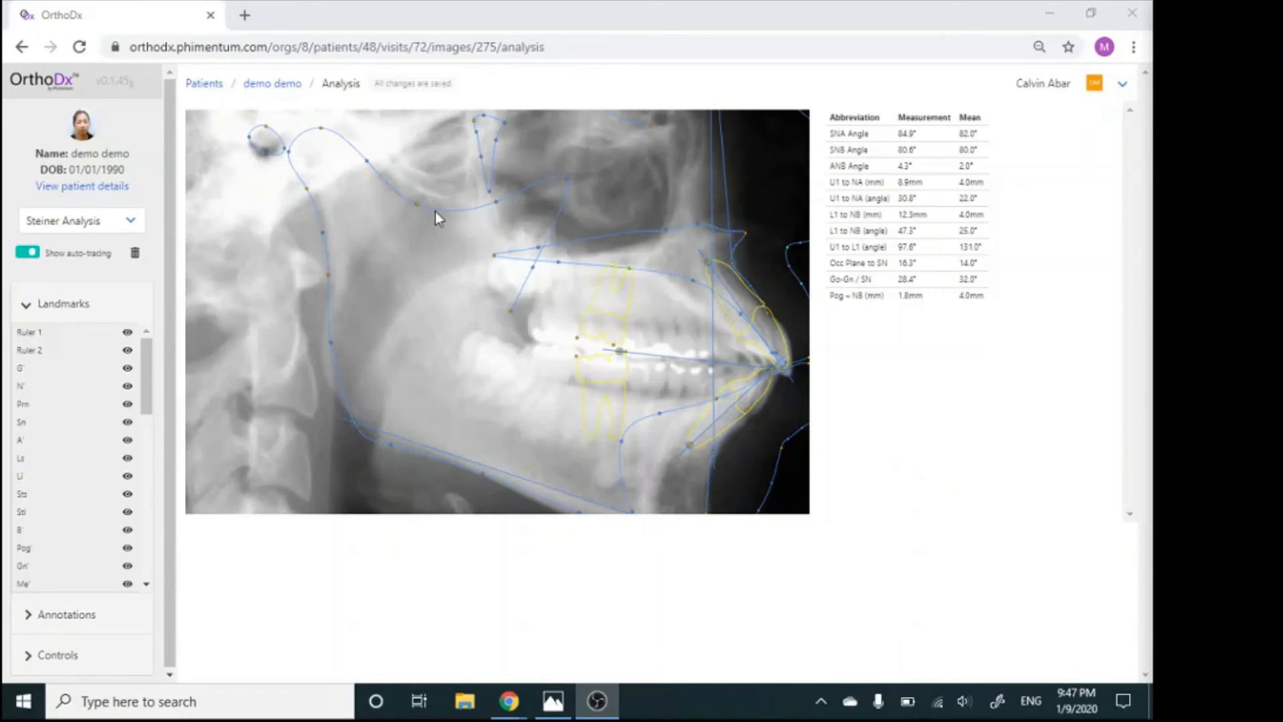
Move the Co landmark slightly forward on the condyle and shift the U1 landmark slightly forward at the upper incisor edge
left_click(321, 131)
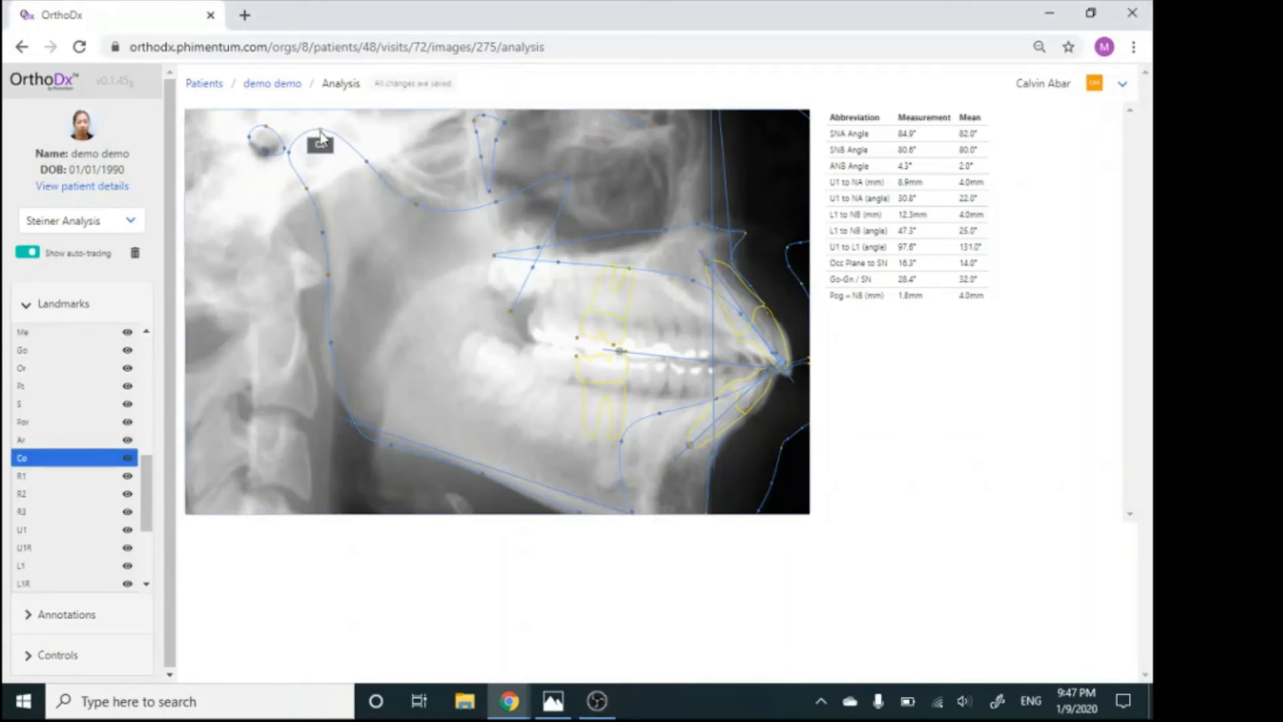
left_click_drag(320, 133, 331, 134)
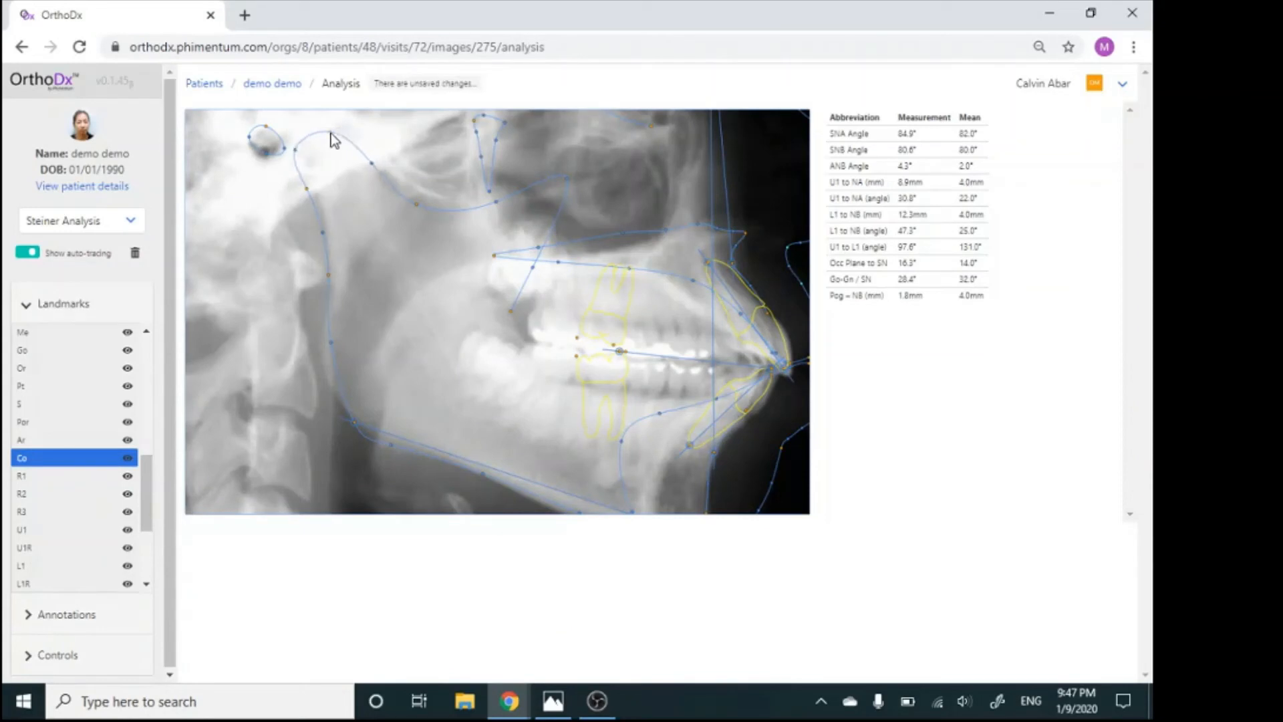
left_click(344, 187)
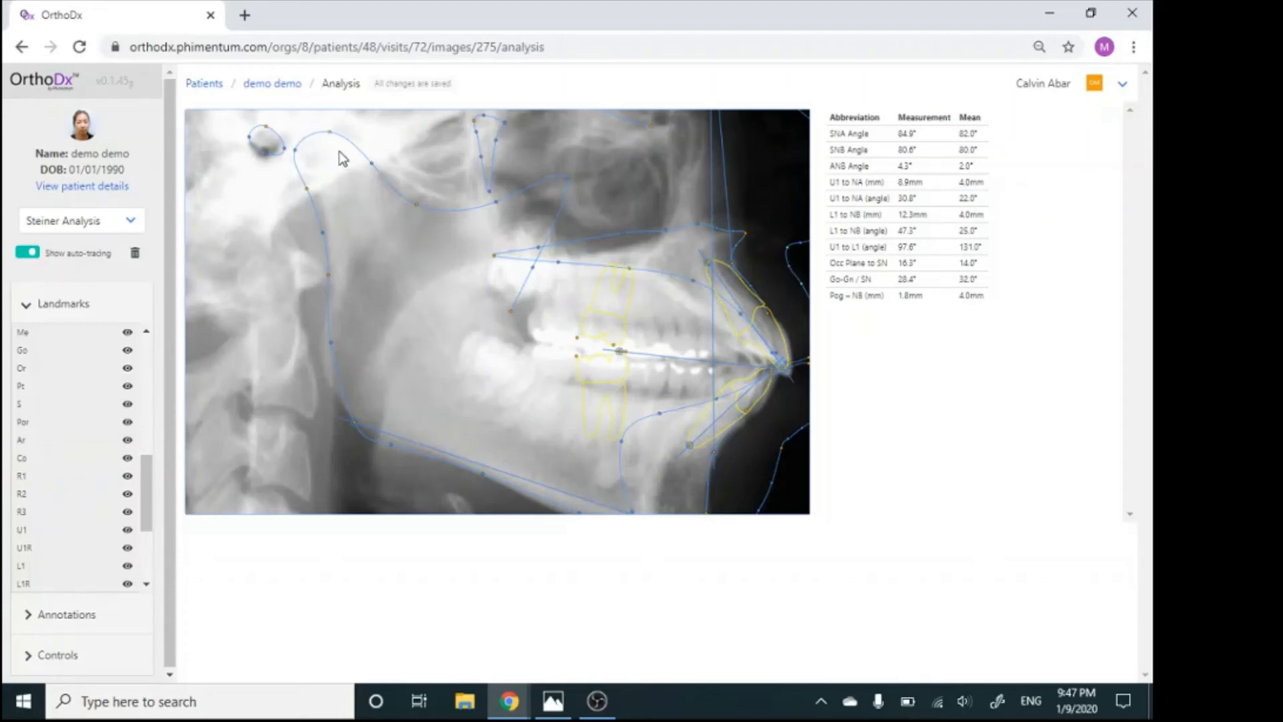
scroll(343, 158, "up", 1)
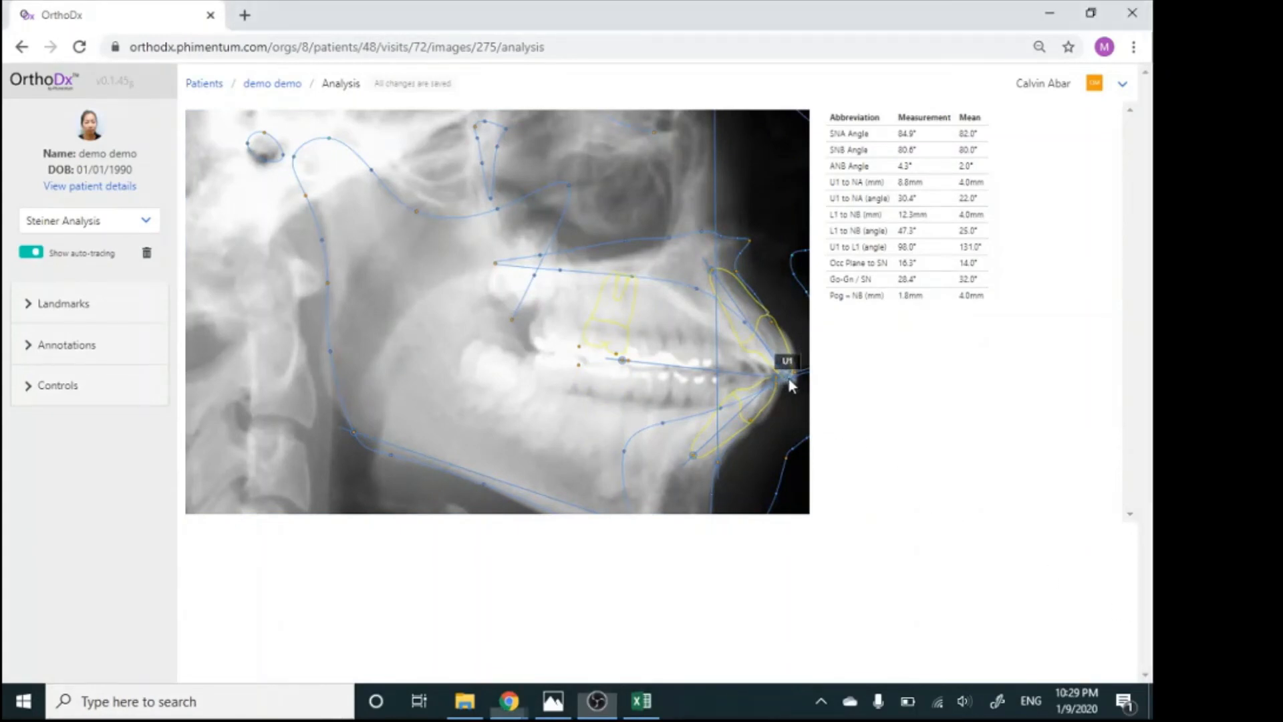
mouse_move(790, 386)
left_mouse_down()
mouse_move(800, 370)
mouse_move(774, 399)
mouse_move(796, 384)
left_mouse_up()
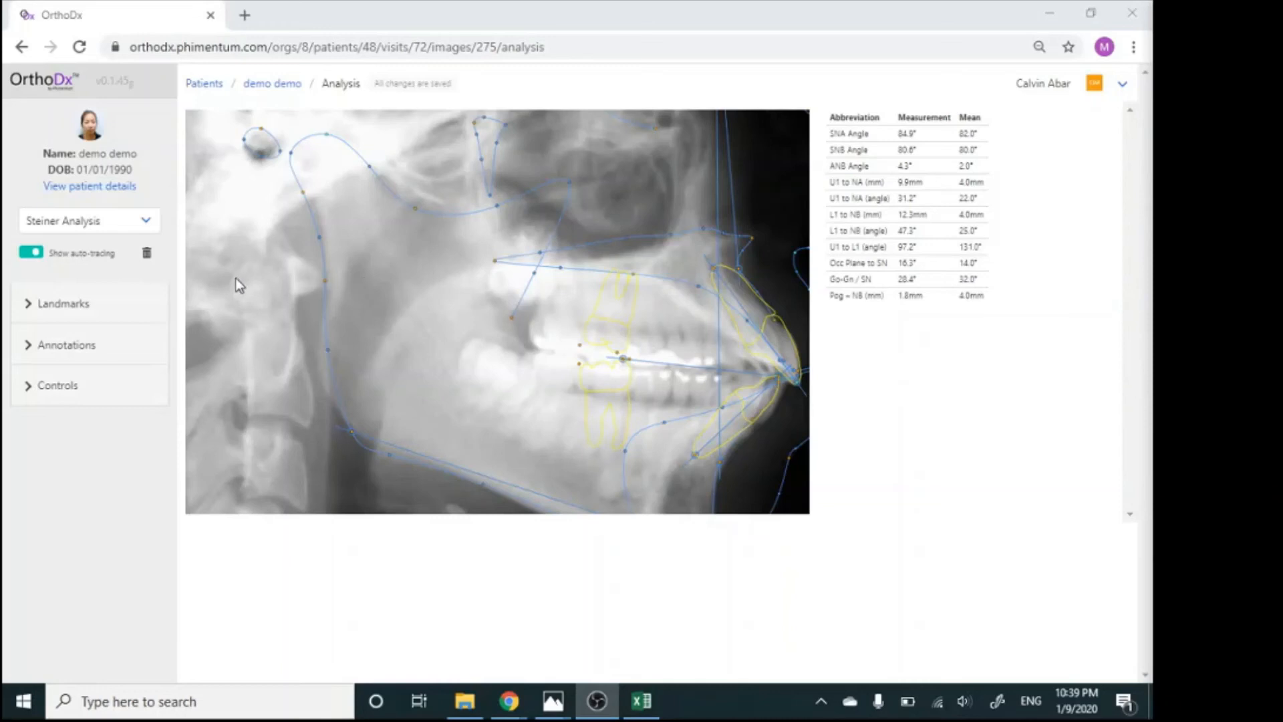
Review the lists of landmarks and annotations, toggling the visibility of the U1 annotation
left_click(89, 314)
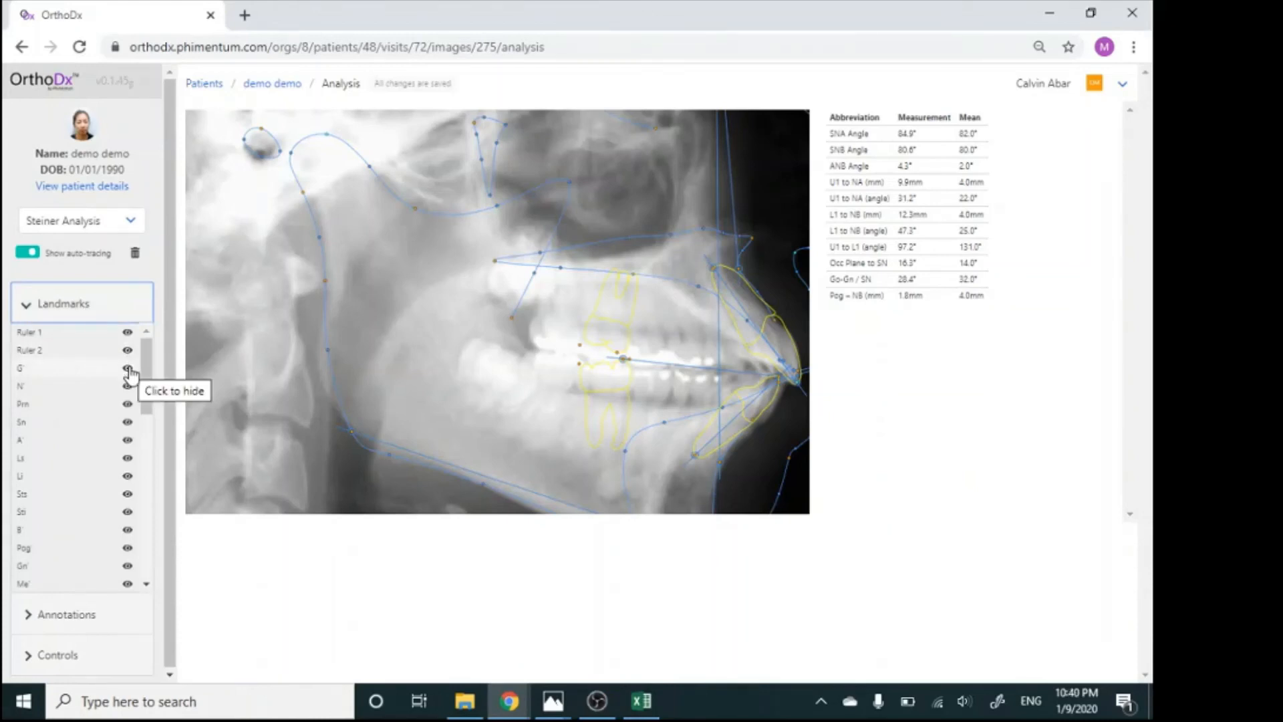
left_click(77, 296)
left_click(104, 347)
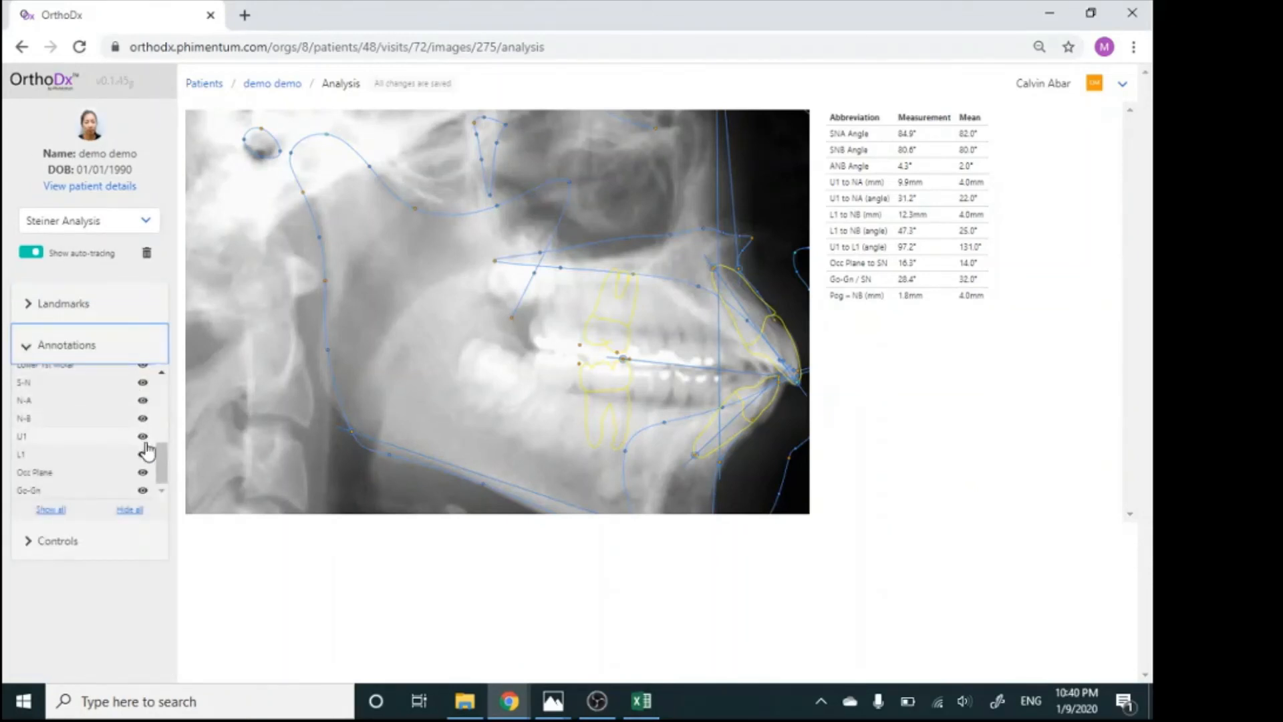
left_click(142, 438)
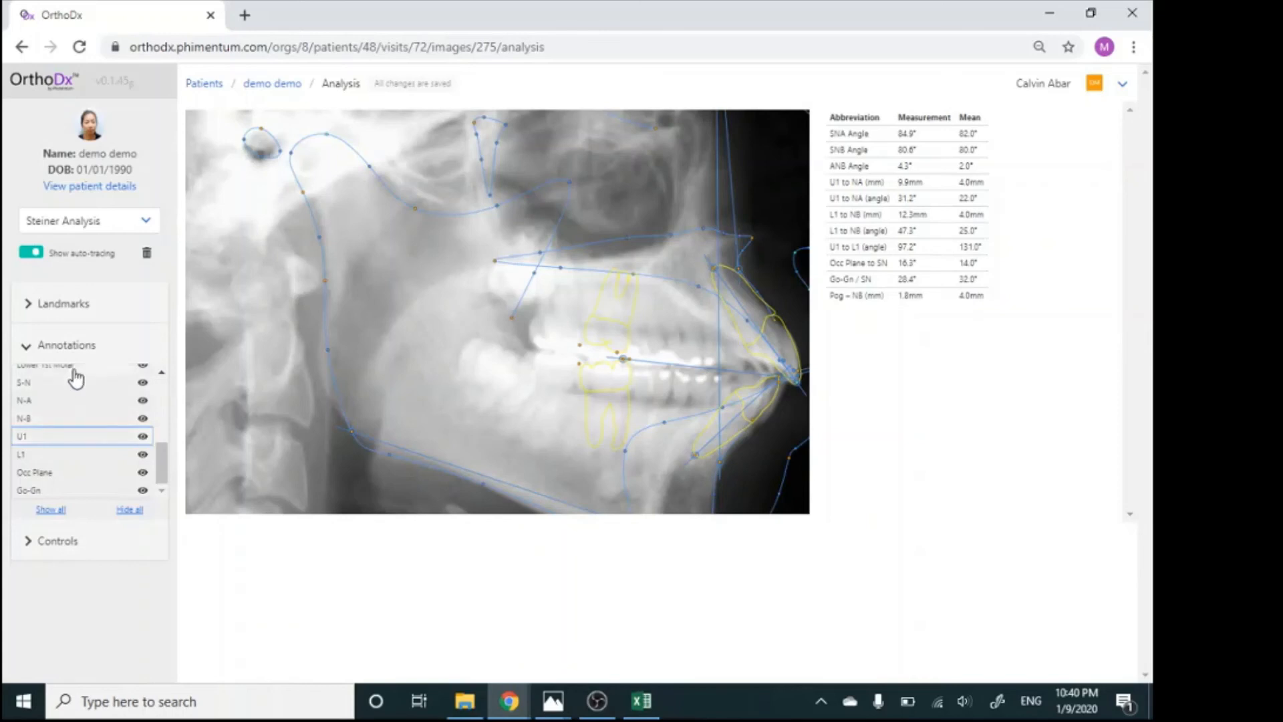
left_click(69, 346)
Set the image brightness to 0.93, and switch the Frankfort Horizontal alignment off and on again
left_click(75, 395)
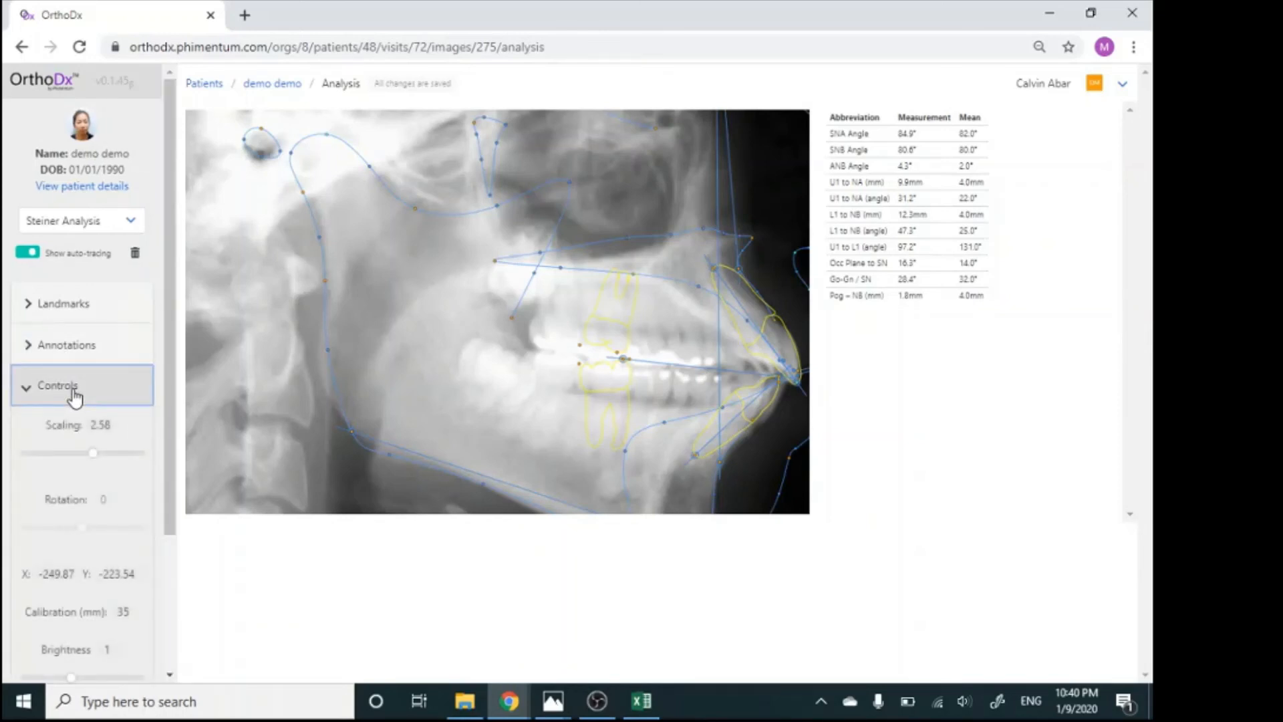
scroll(86, 502, "down", 2)
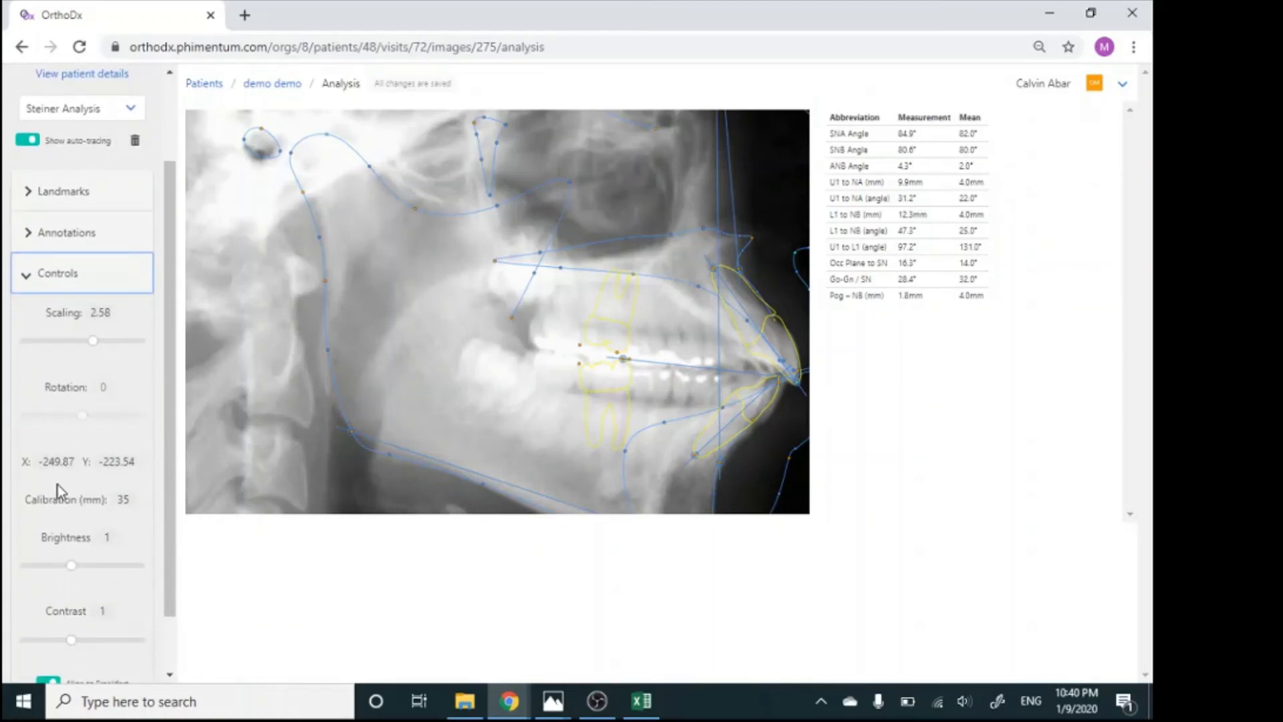
mouse_move(72, 566)
left_mouse_down()
mouse_move(112, 570)
mouse_move(62, 569)
left_mouse_up()
scroll(64, 567, "down", 2)
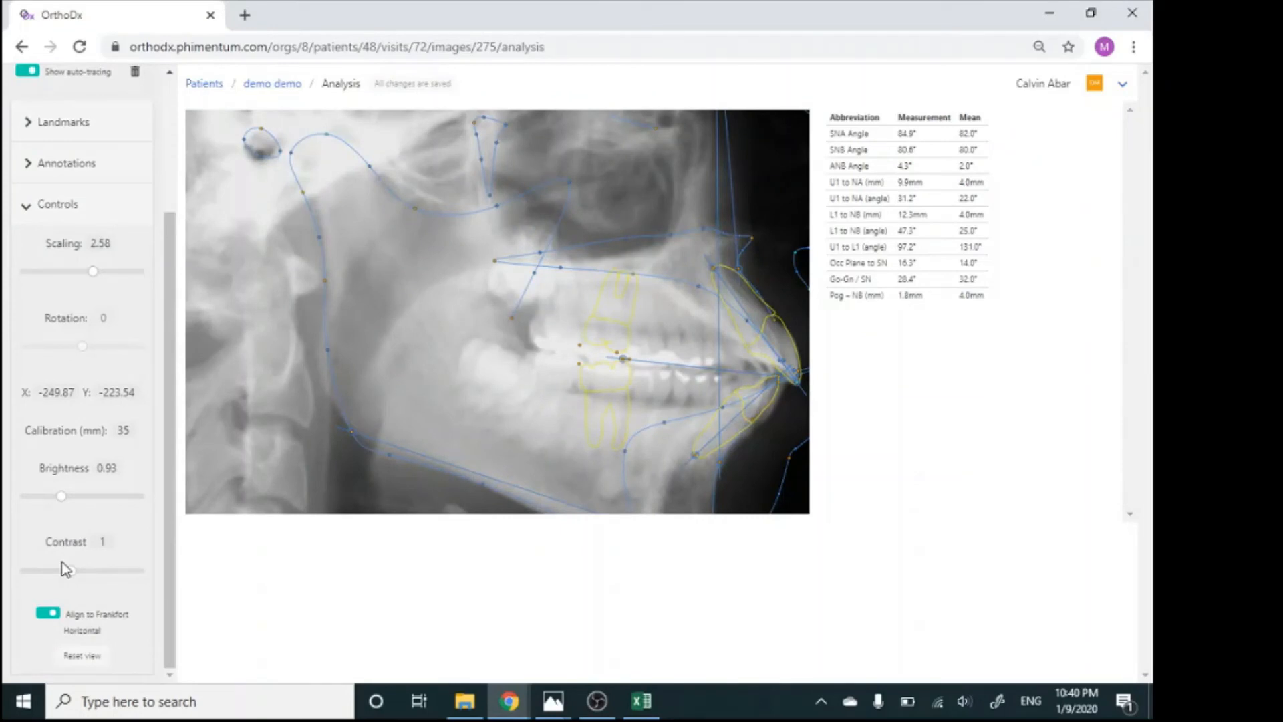
left_click(48, 613)
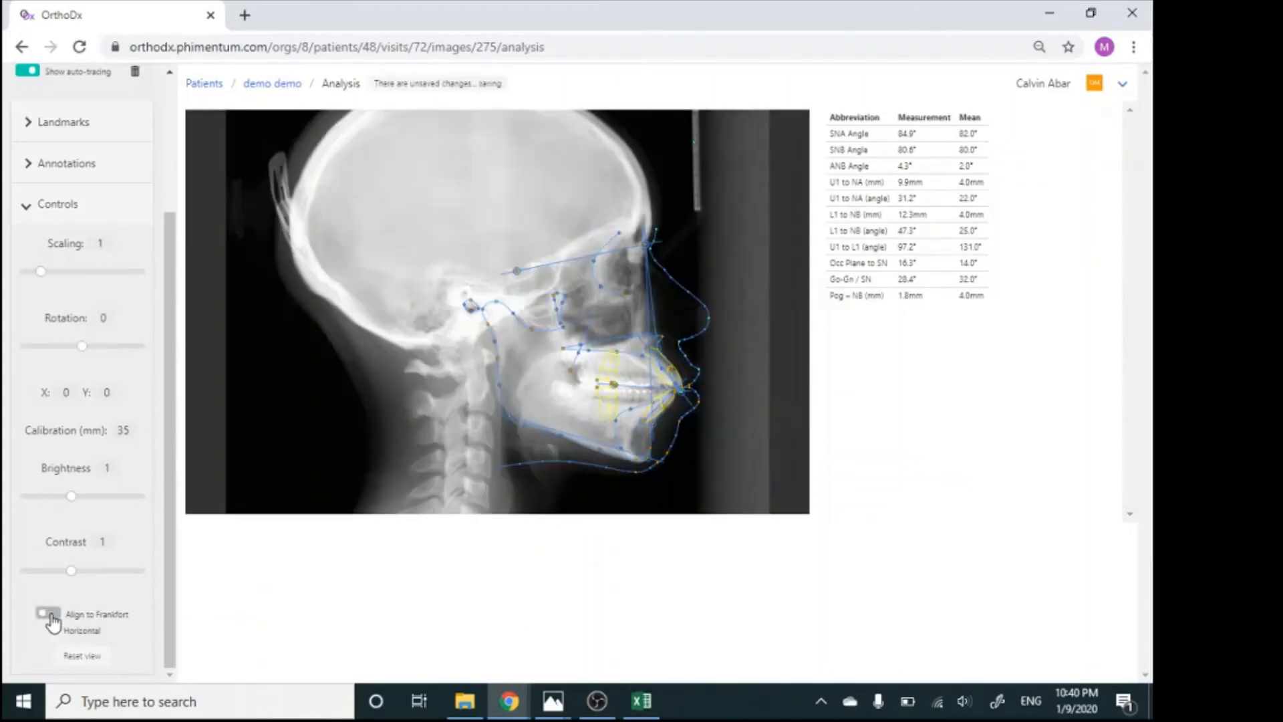
left_click(51, 616)
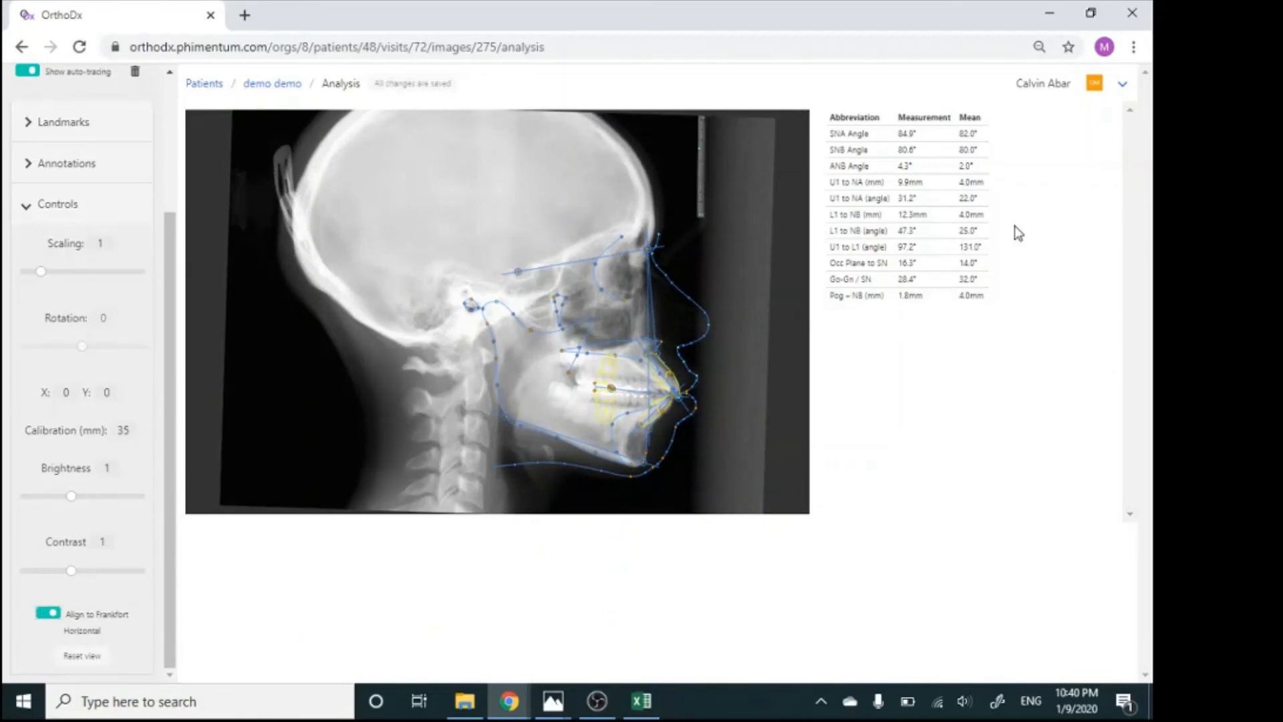
Export a PDF report with Downs' Analysis for the 01/07/2020 visit
left_click(1125, 85)
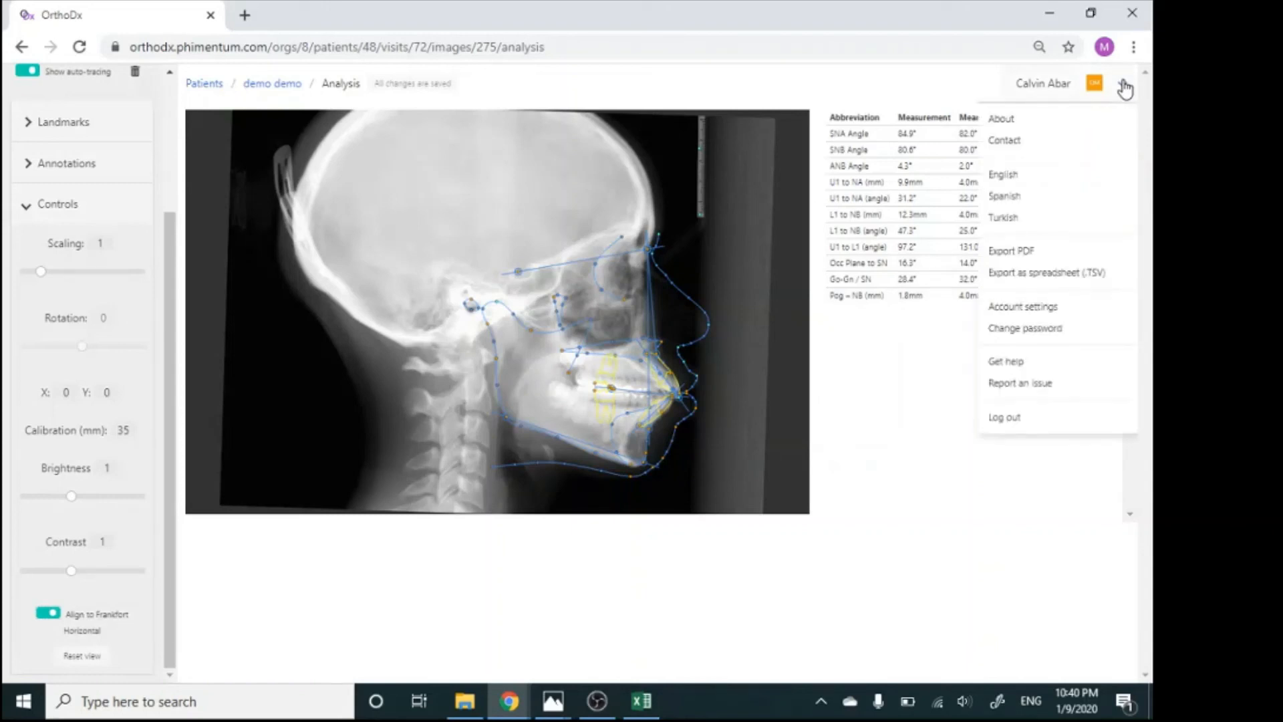
left_click(1023, 254)
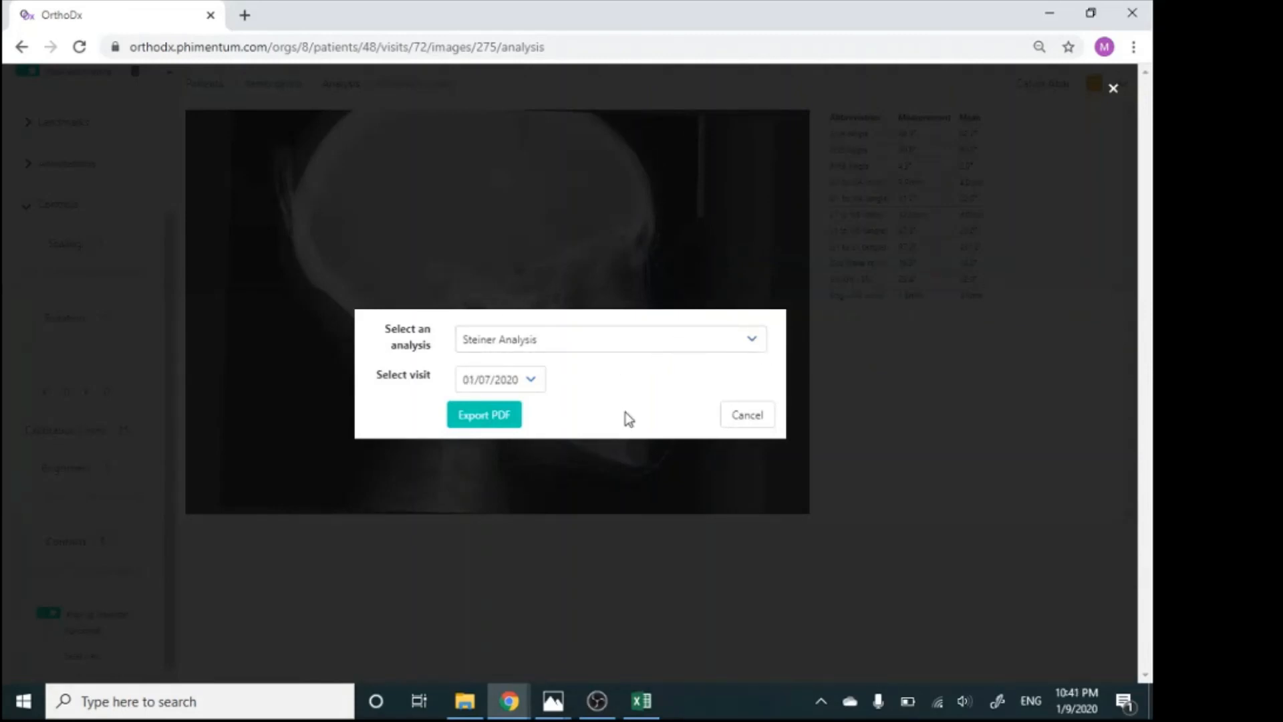
left_click(509, 349)
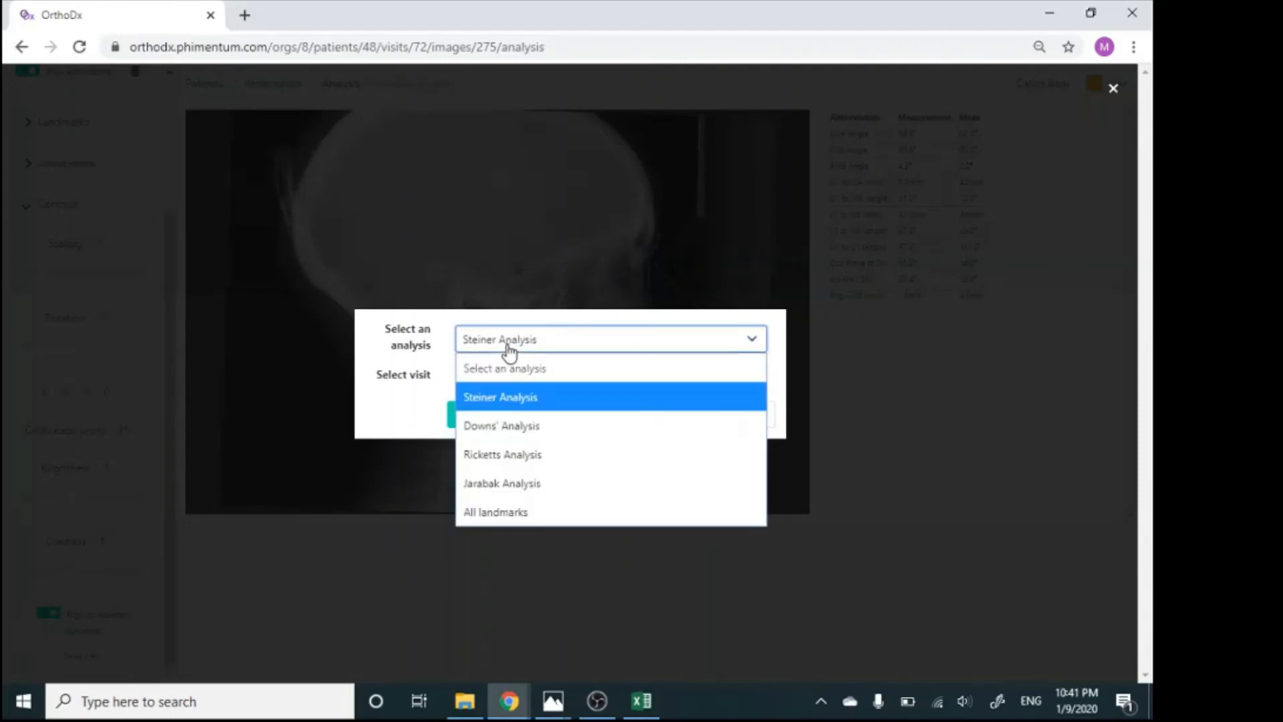
left_click(507, 429)
left_click(534, 388)
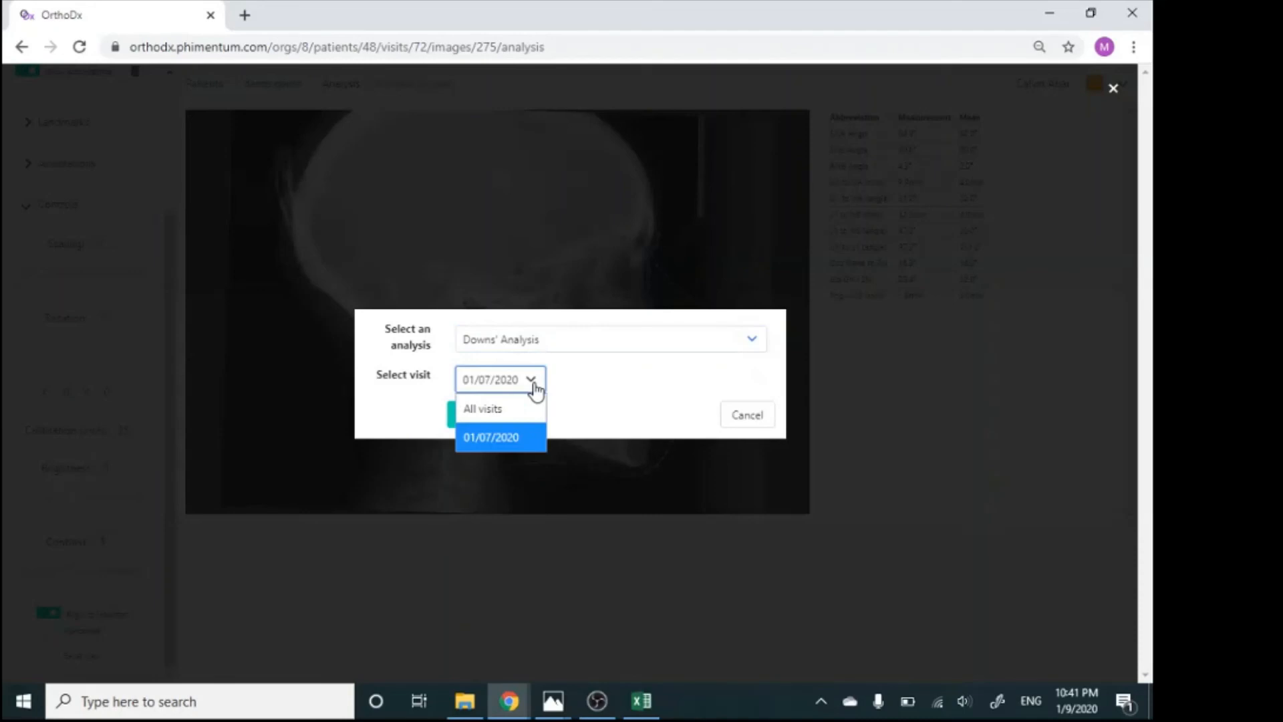
left_click(535, 390)
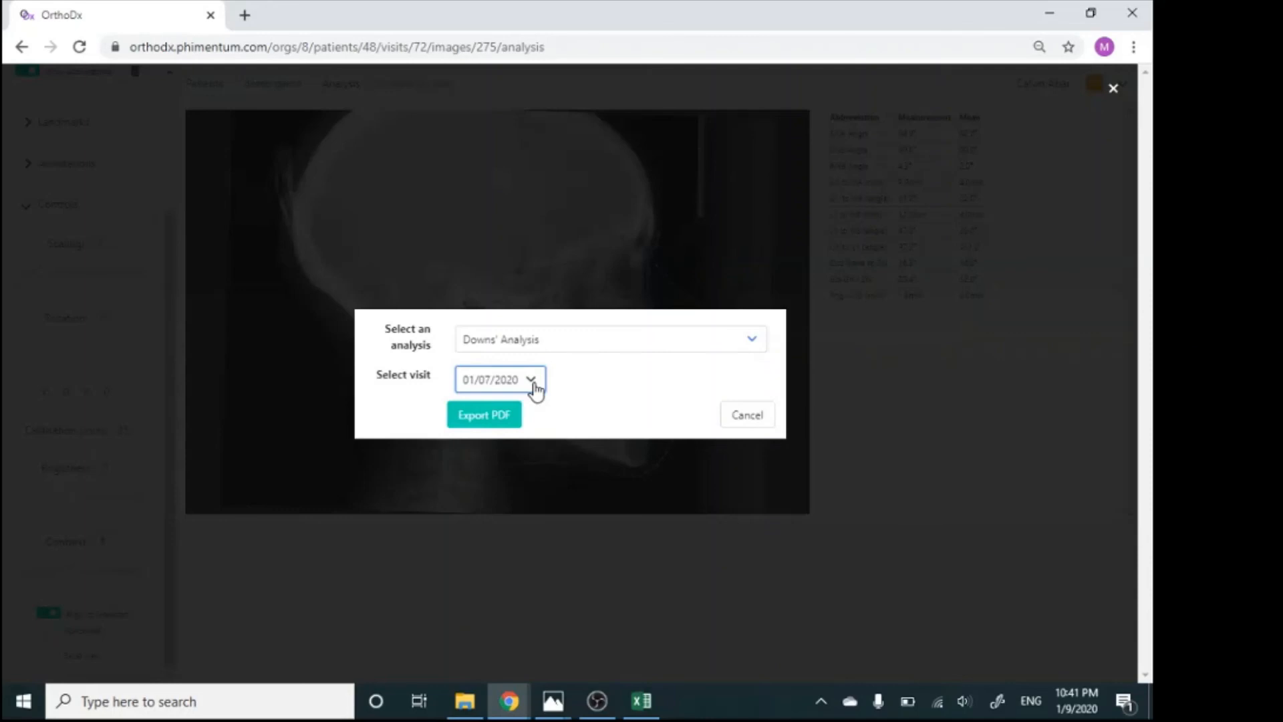
left_click(490, 422)
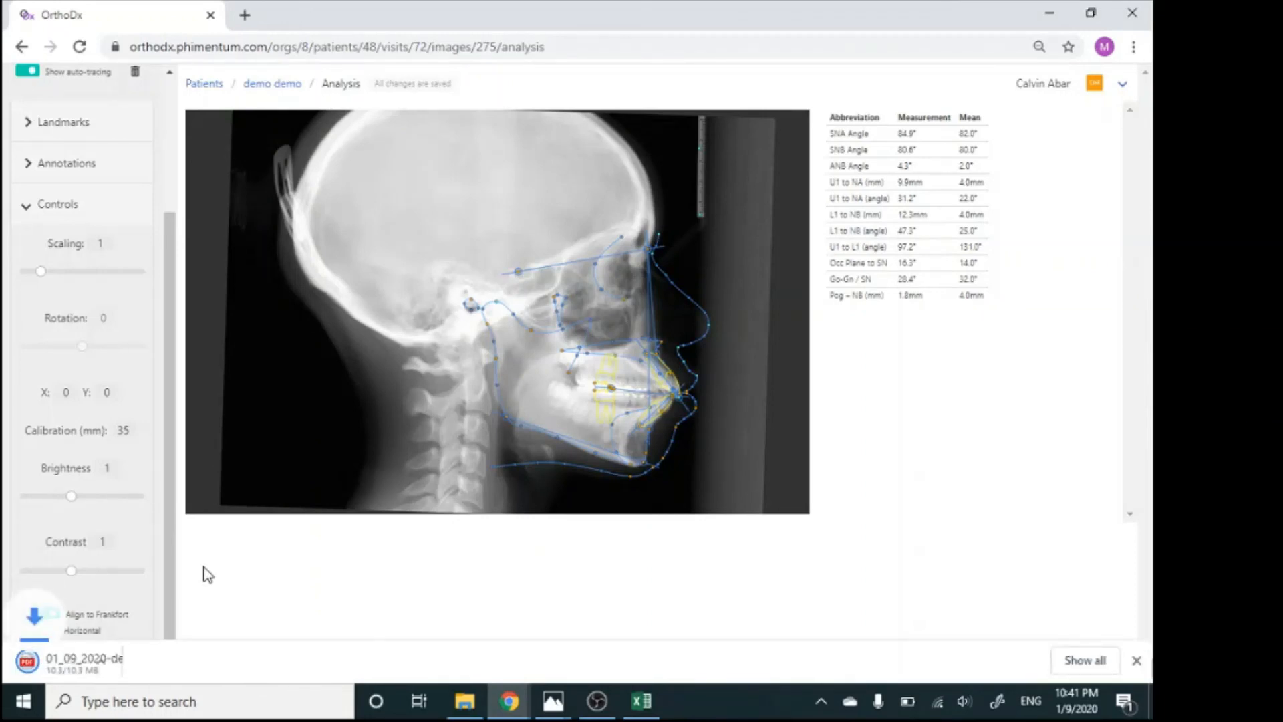
Open the exported PDF, examine its photos, radiographs, tracing and Downs' Analysis table, and close it
left_click(109, 659)
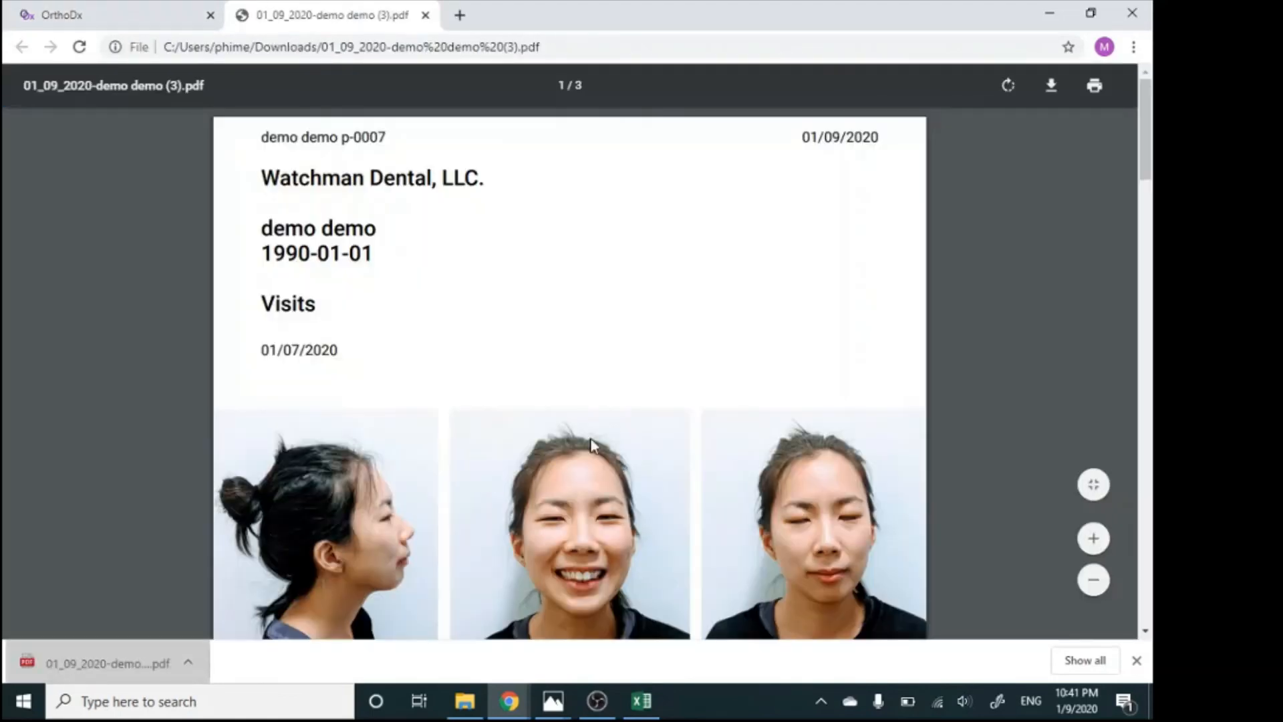
scroll(633, 435, "down", 2)
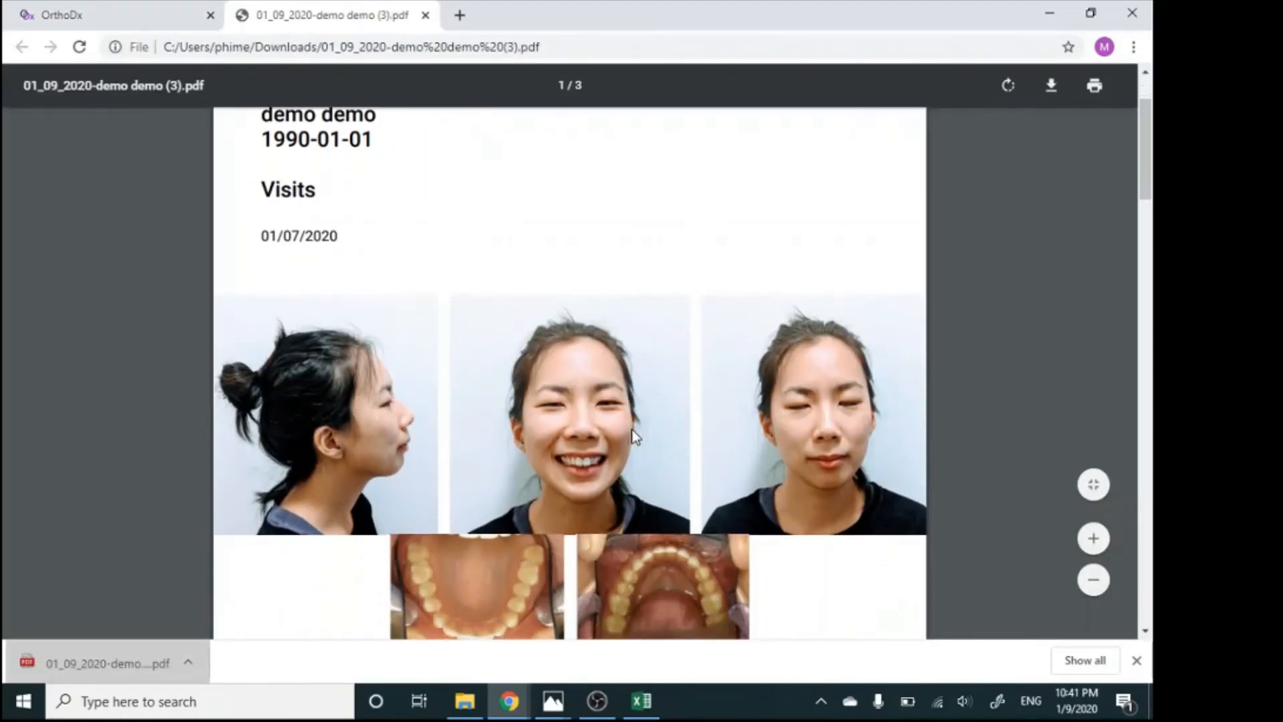
scroll(555, 337, "down", 1)
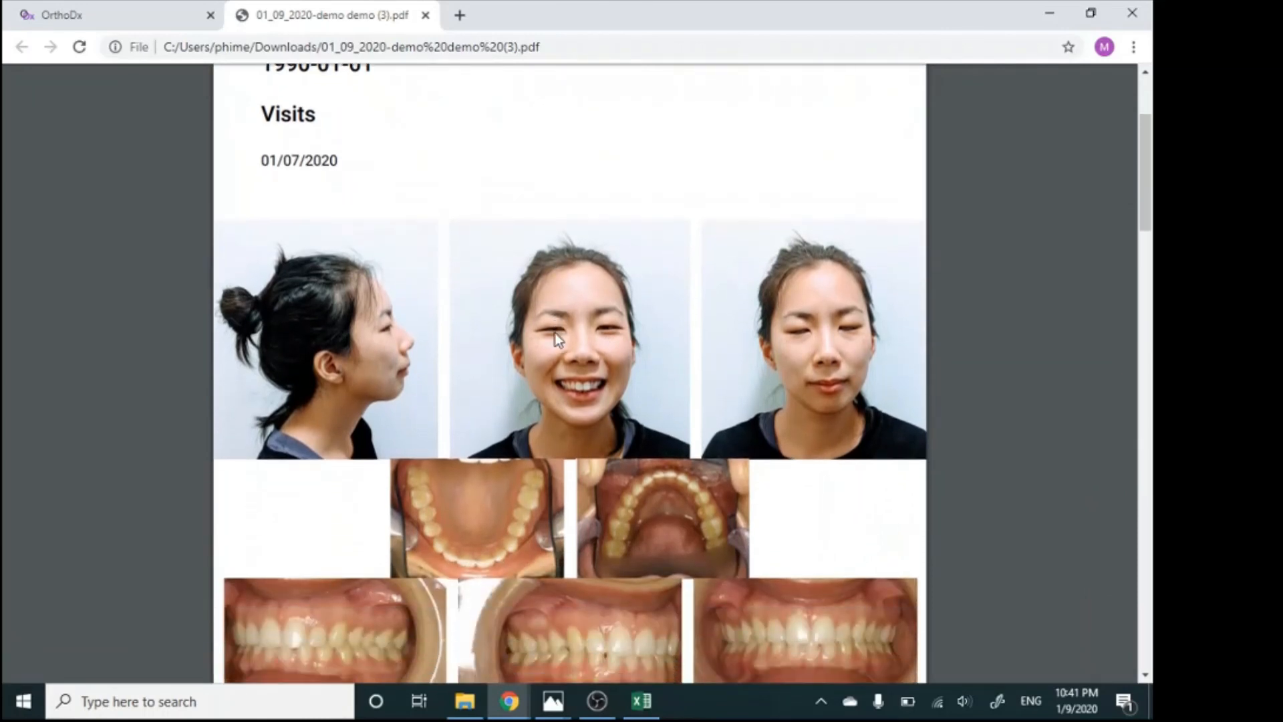
scroll(555, 333, "down", 2)
scroll(555, 331, "down", 2)
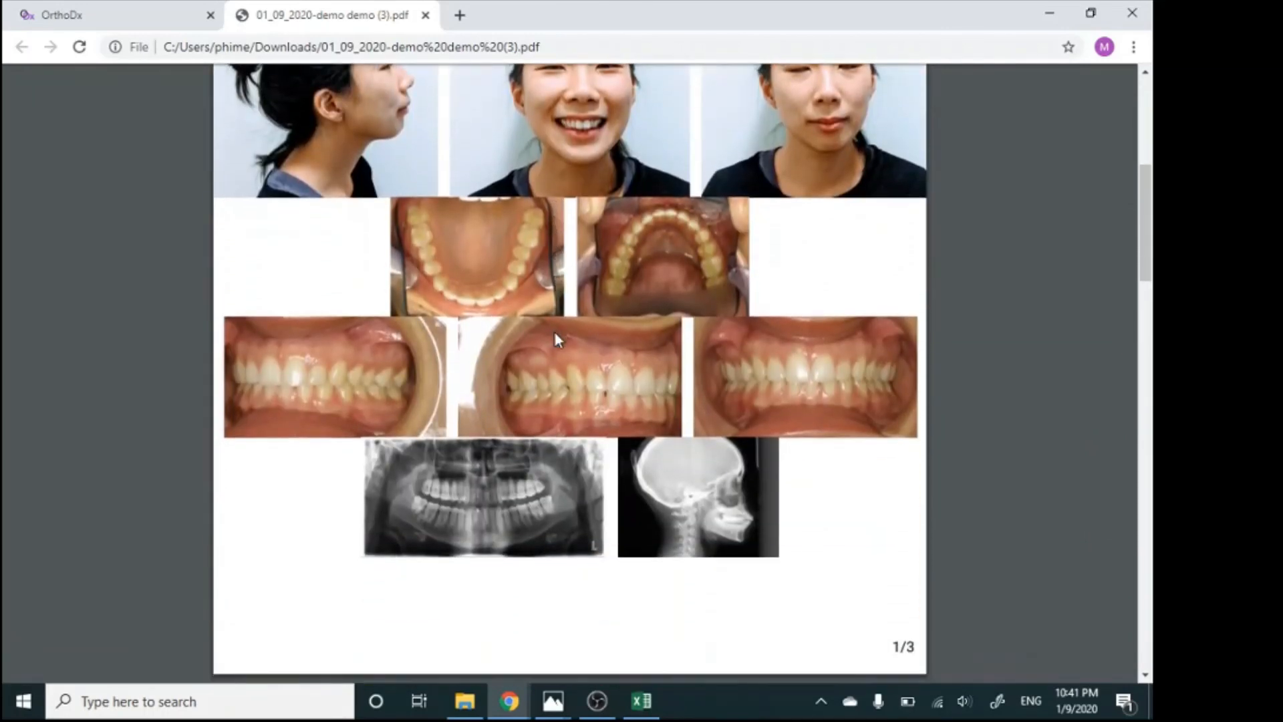
scroll(555, 331, "down", 10)
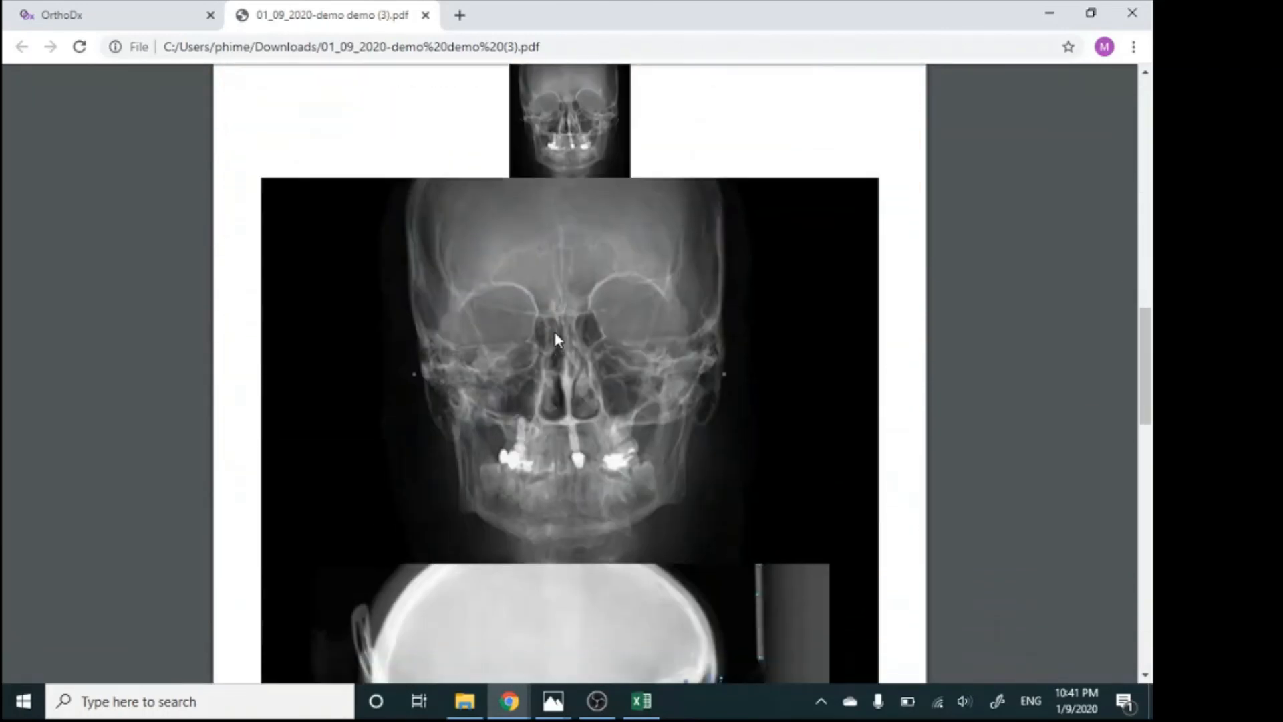
scroll(555, 330, "down", 1)
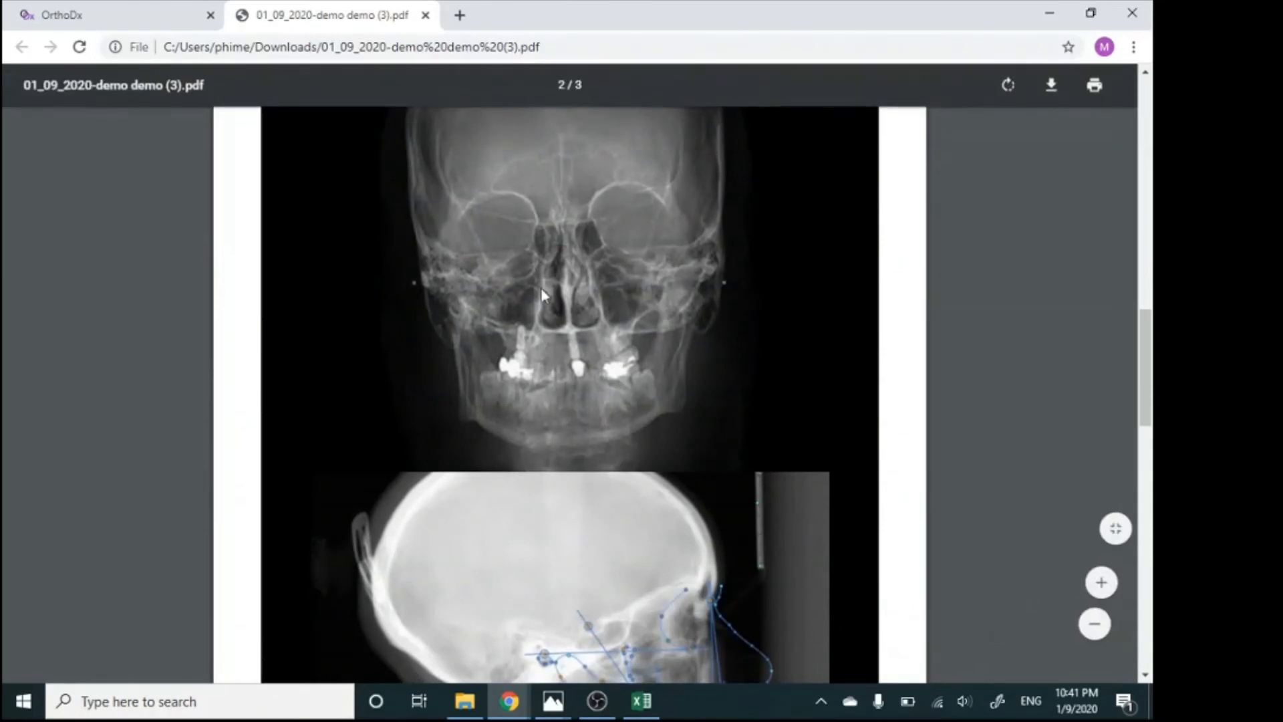
scroll(573, 323, "down", 1)
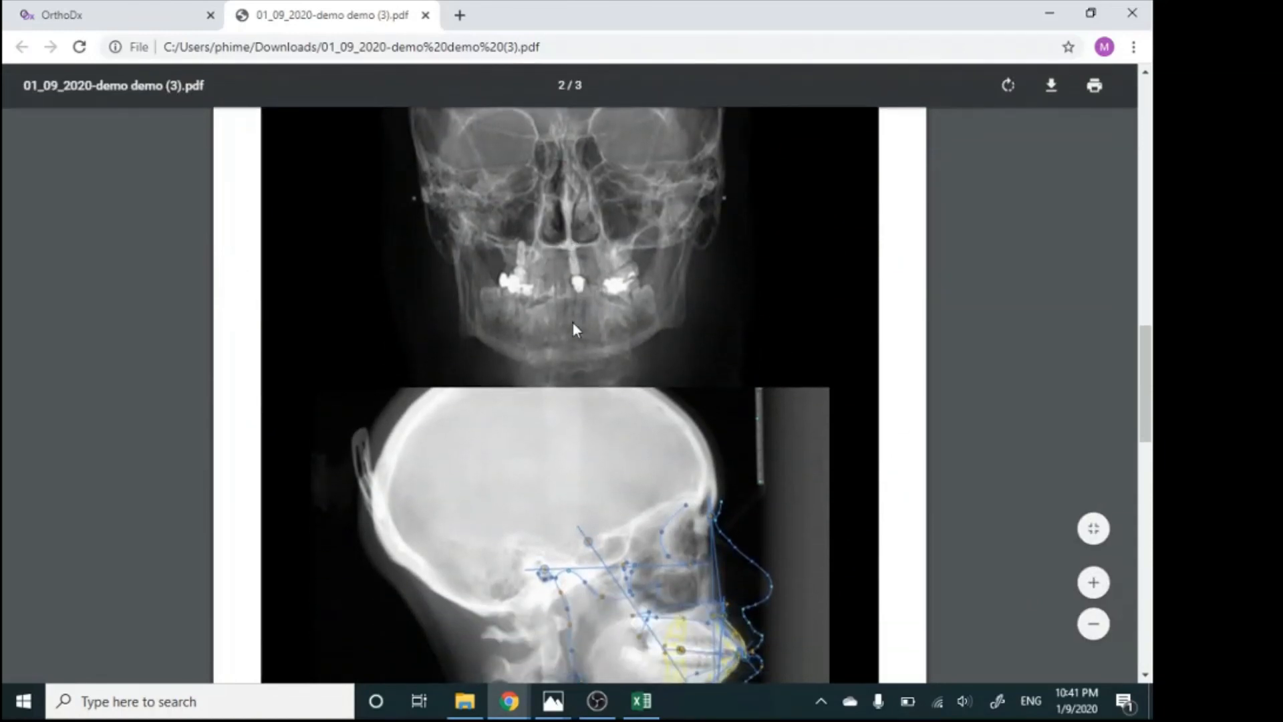
scroll(572, 323, "down", 3)
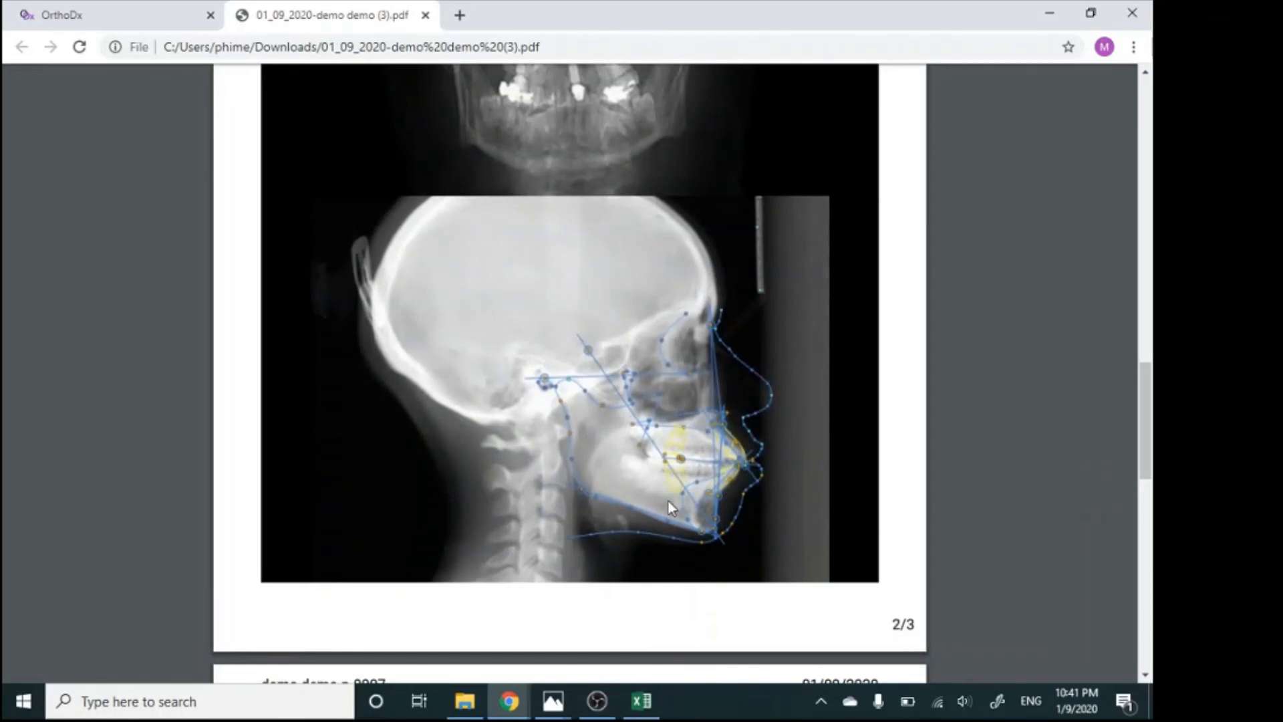
scroll(668, 500, "down", 9)
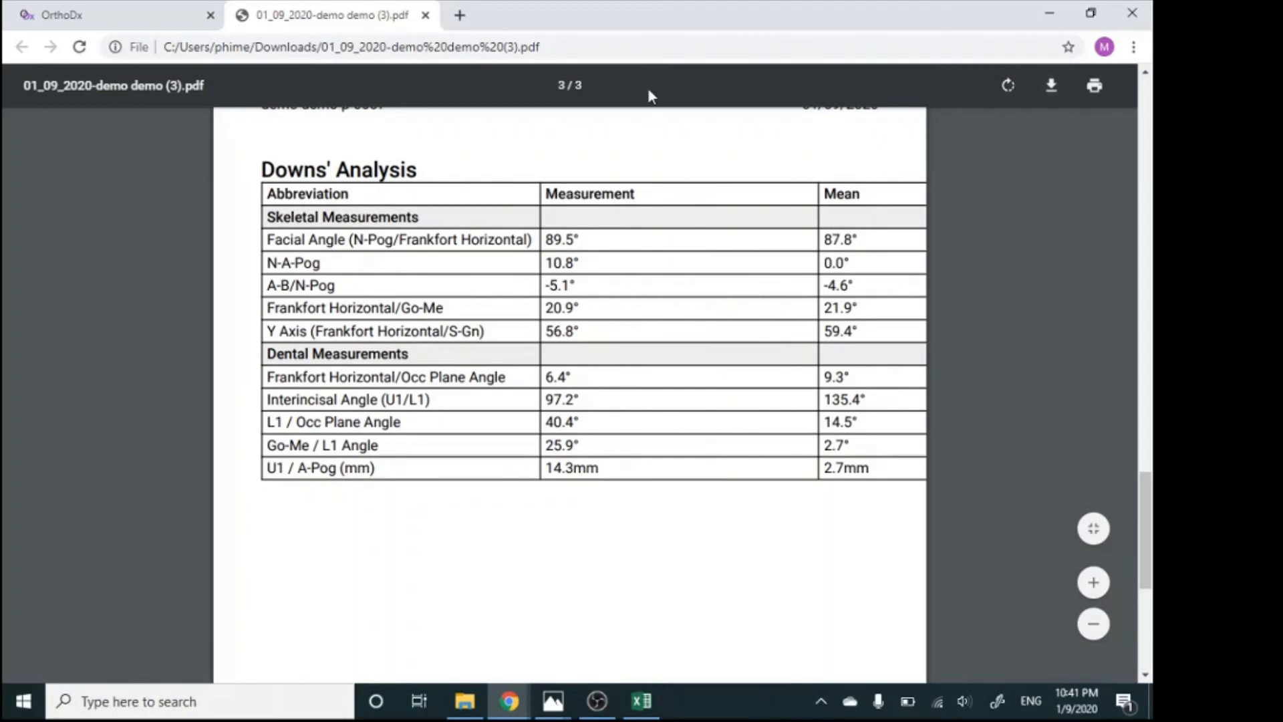
left_click(427, 14)
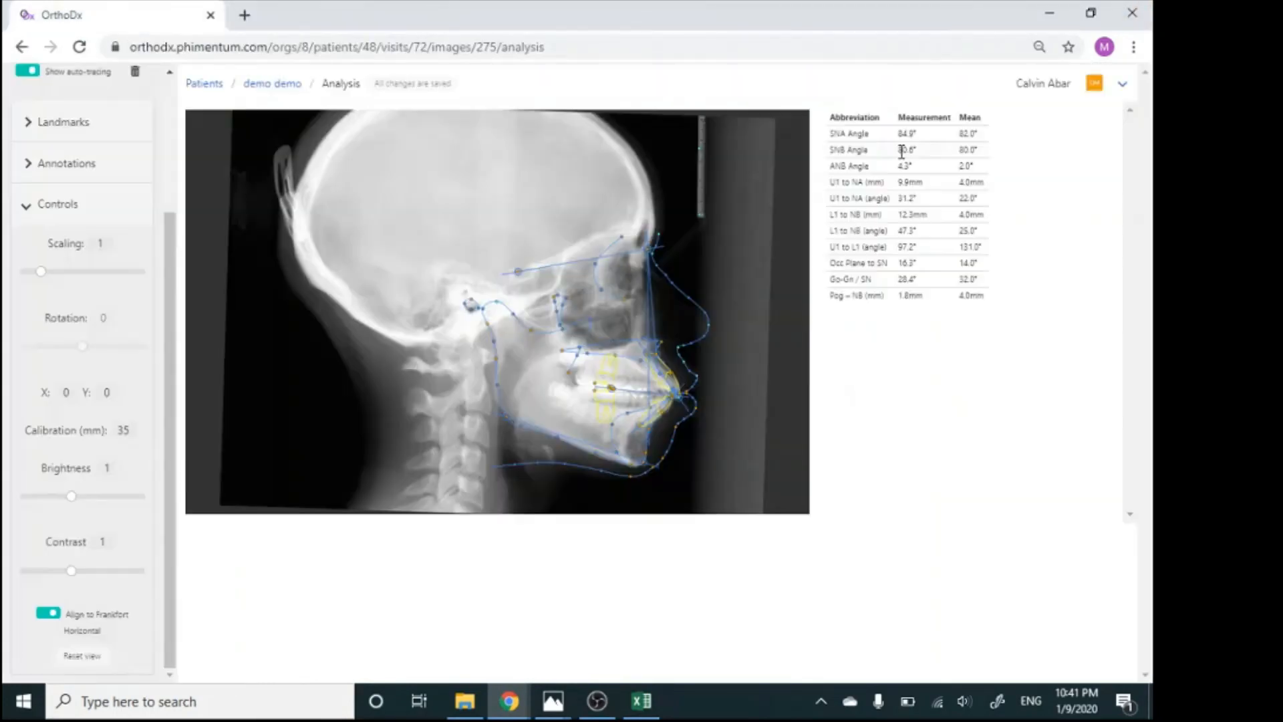
Export the Steiner analysis as a TSV spreadsheet and open the downloaded file maximized in Excel
left_click(1123, 85)
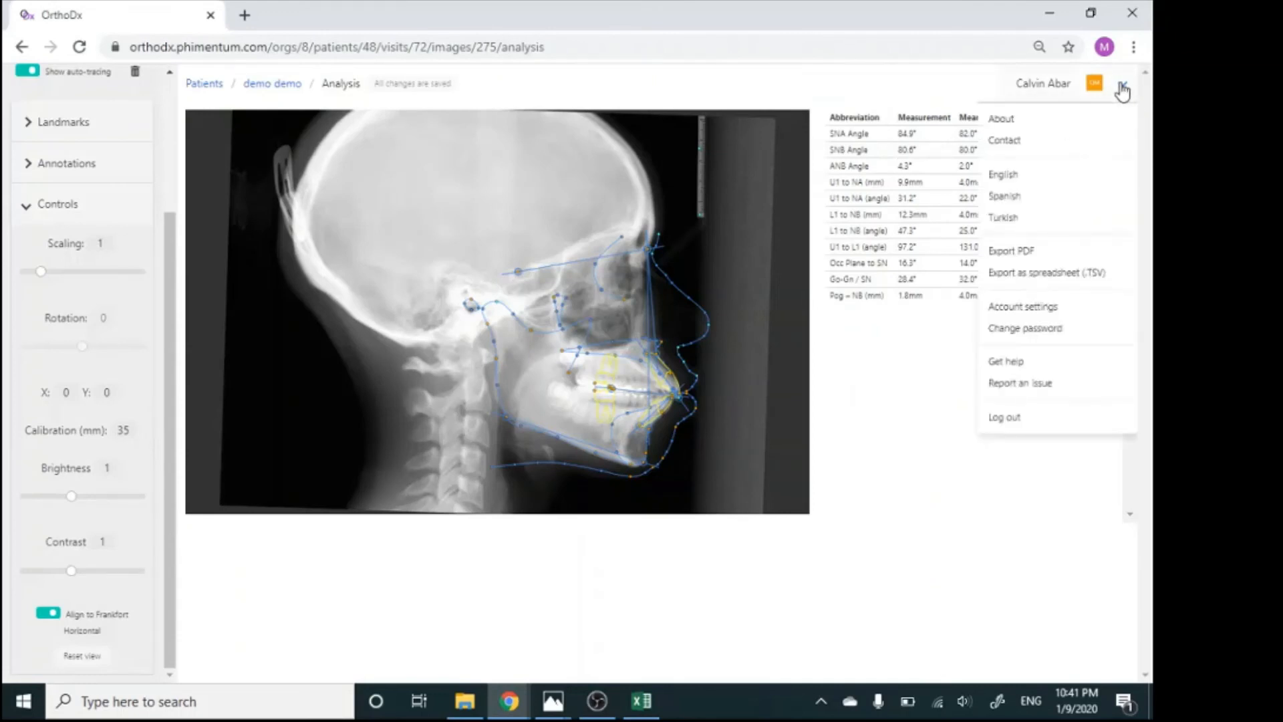
left_click(1026, 273)
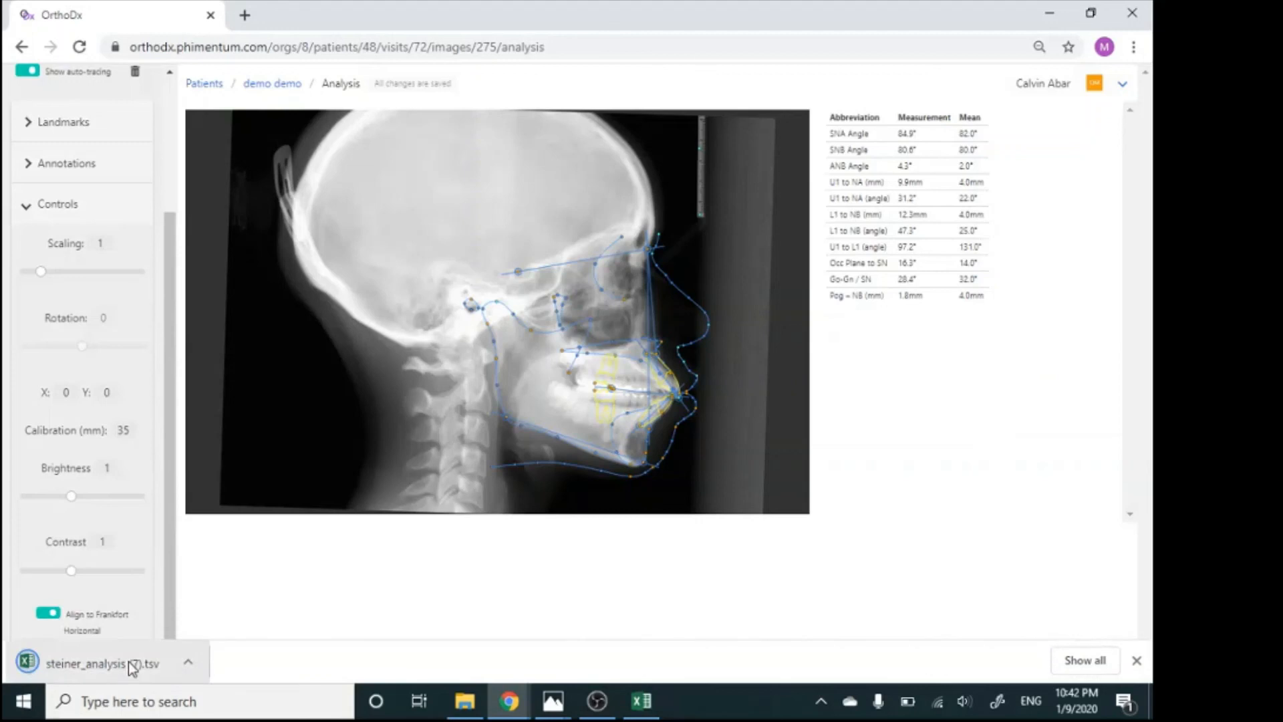
left_click(131, 663)
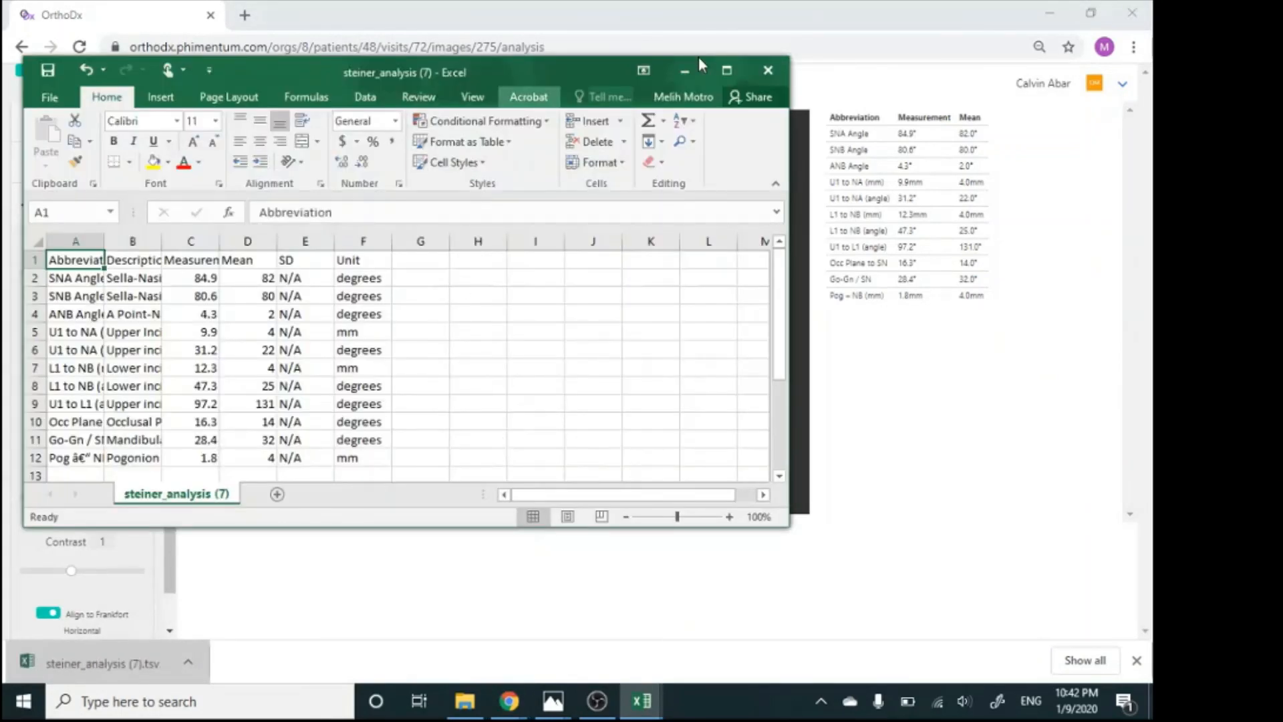
left_click(728, 71)
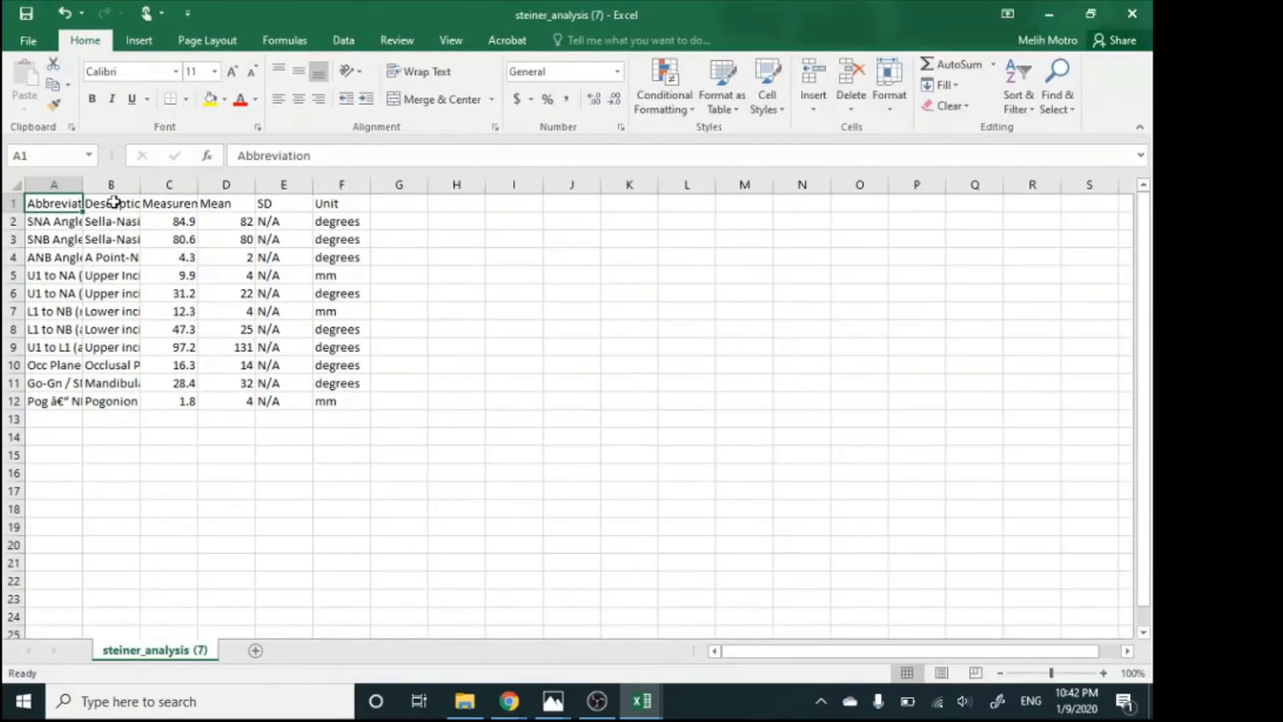
Fit the Description and Measurement columns to their contents, and close the workbook without saving
double_click(140, 187)
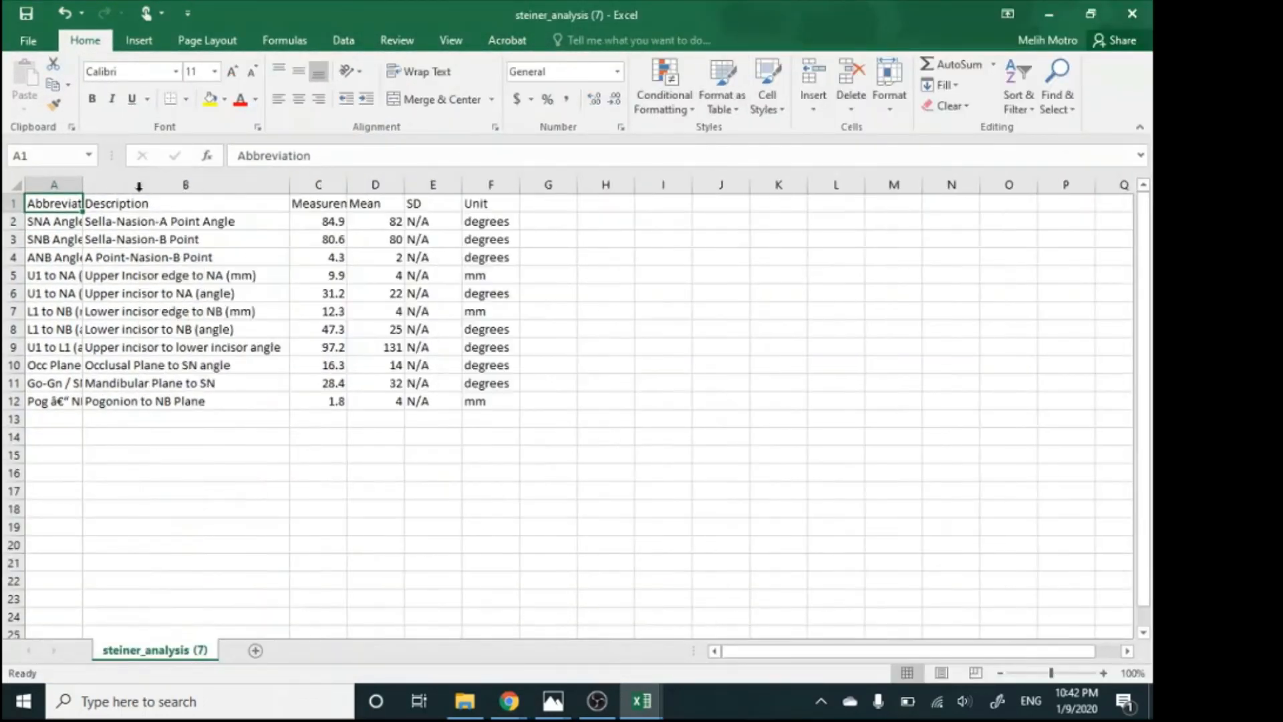
double_click(347, 182)
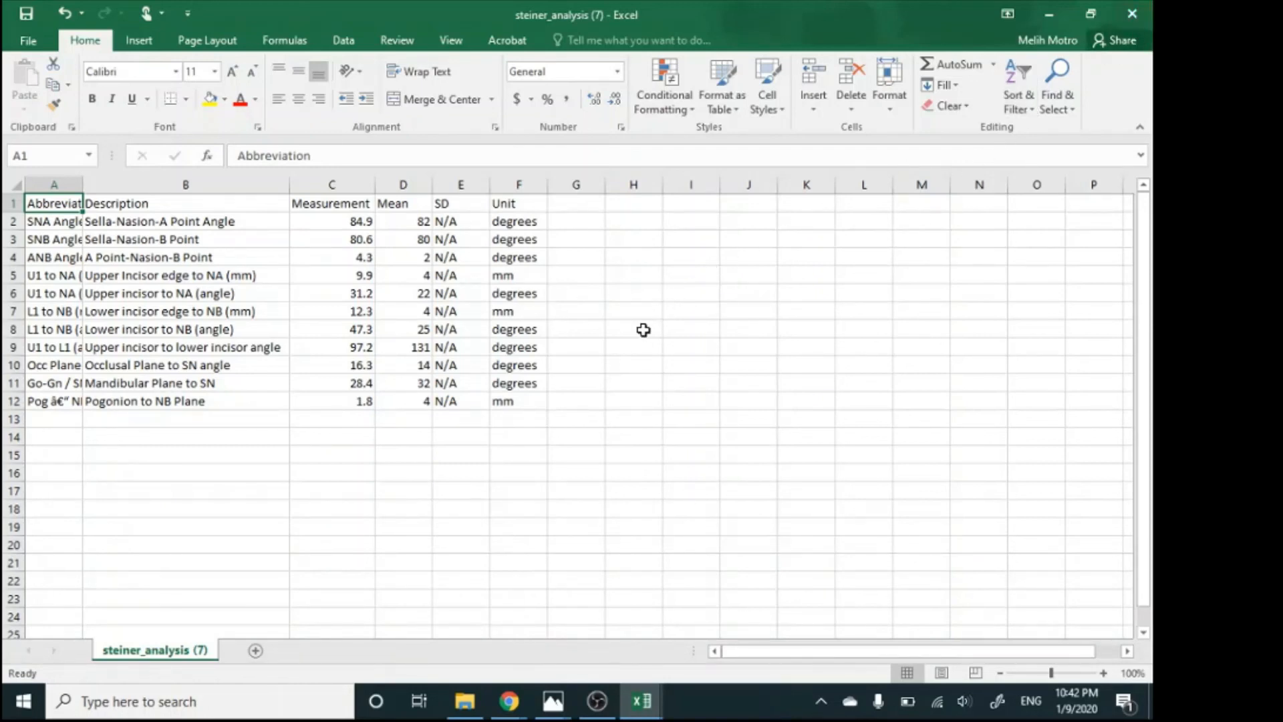
left_click(1131, 13)
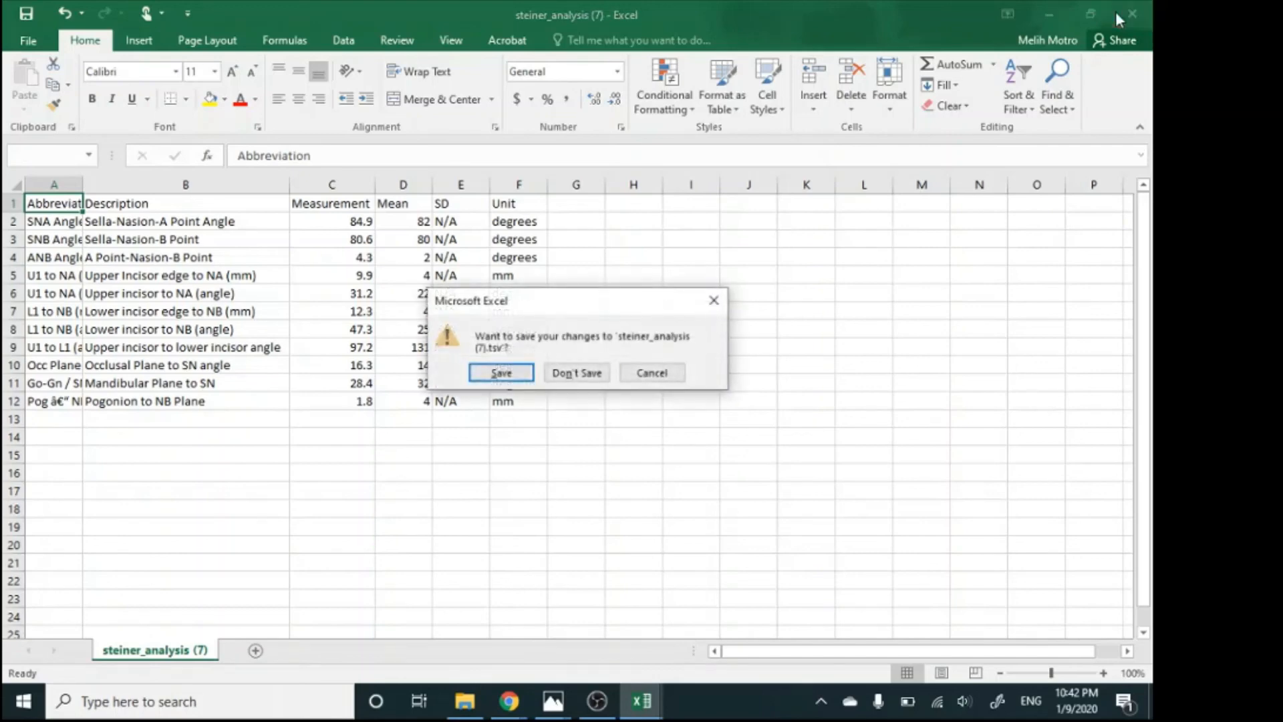
left_click(578, 376)
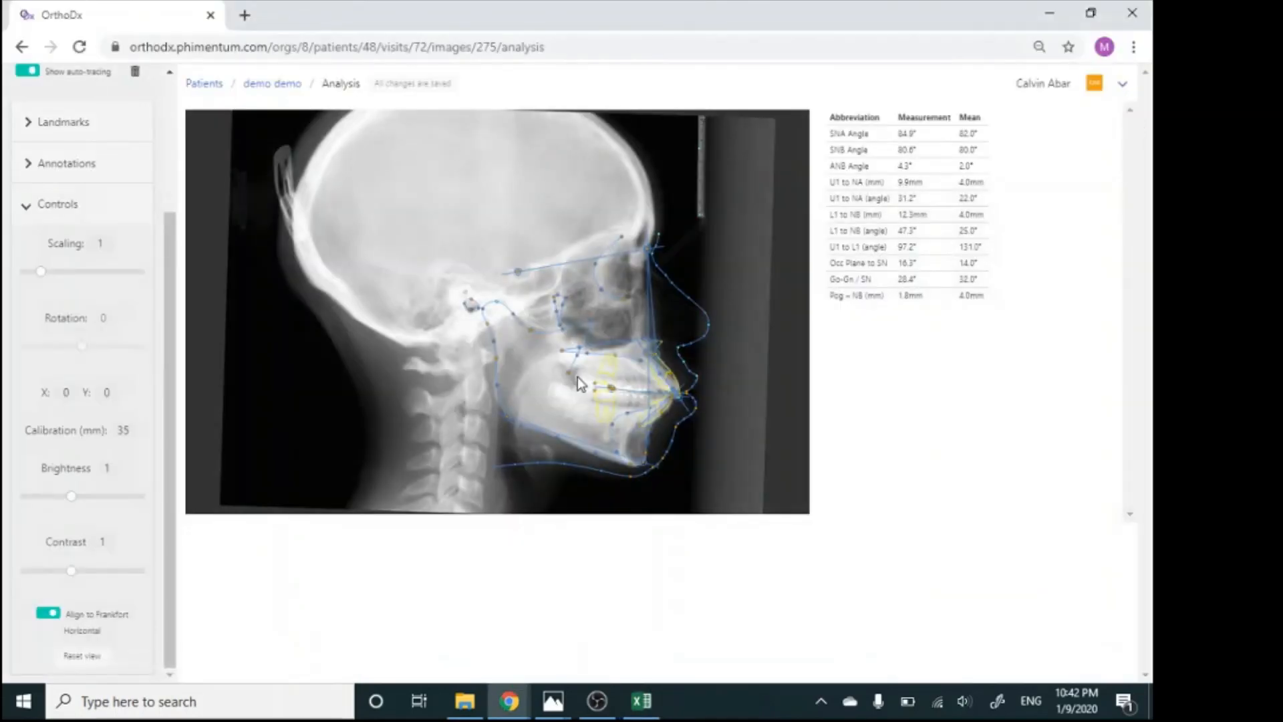